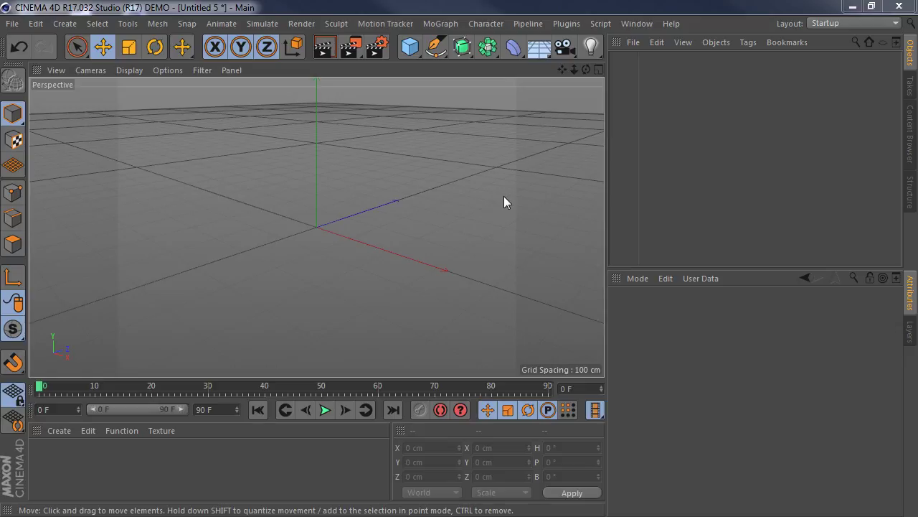
# - Create a new empty palette, place it over the viewport's upper area and reshape it into a wide, short window
pyautogui.rightClick(454, 68)
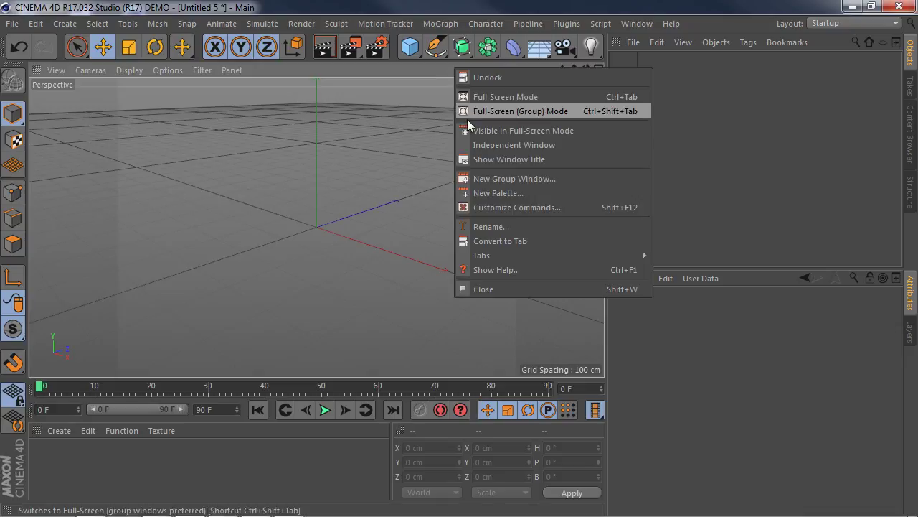
pyautogui.click(490, 193)
pyautogui.moveTo(162, 80); pyautogui.dragTo(202, 147)
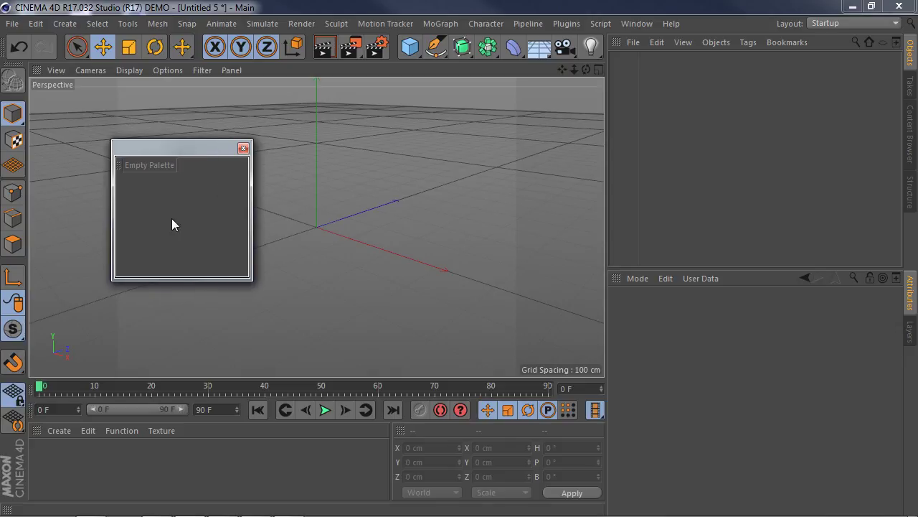
pyautogui.moveTo(251, 280); pyautogui.dragTo(303, 215)
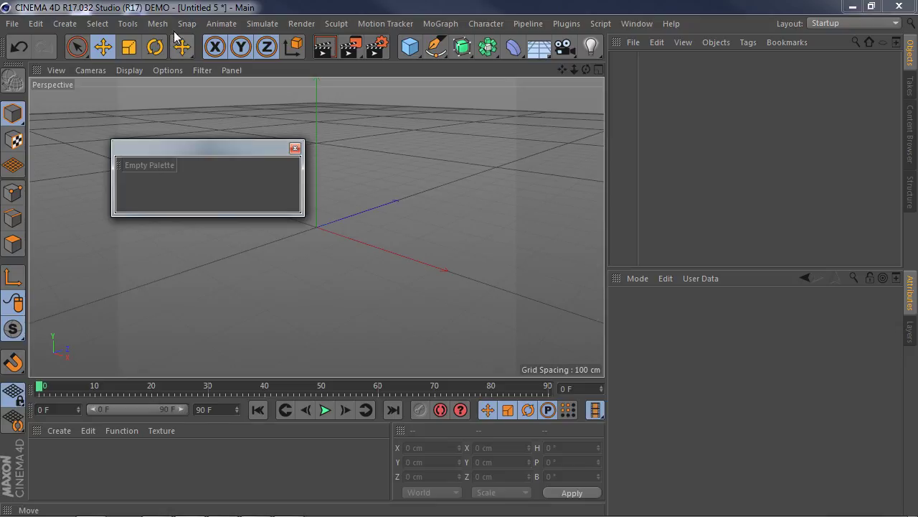
# - Open palette customization, filter the commands by "ring" and add Ring Selection to the empty palette
pyautogui.rightClick(159, 169)
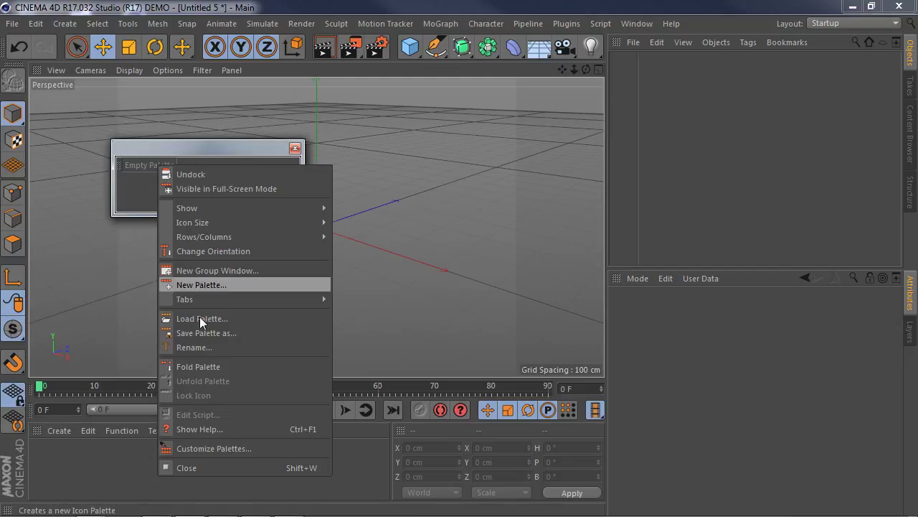
pyautogui.click(225, 450)
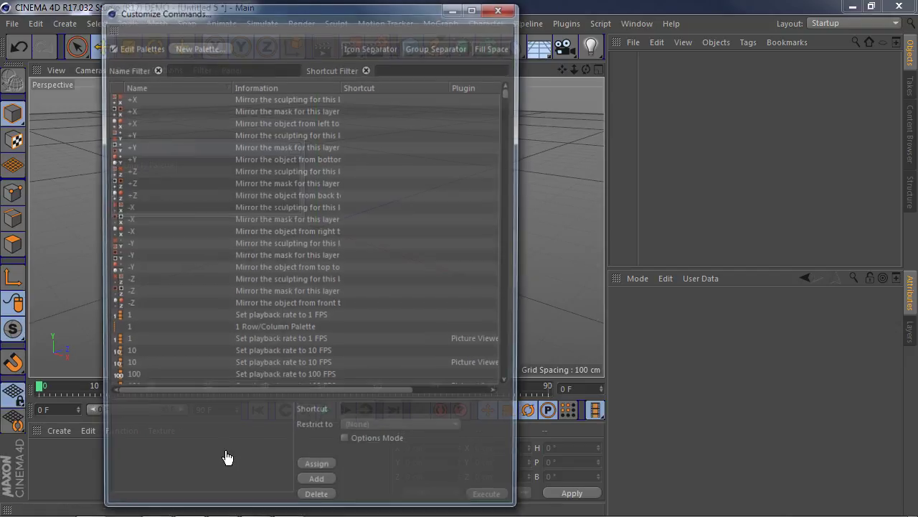
pyautogui.moveTo(296, 15); pyautogui.dragTo(652, 20)
pyautogui.click(537, 78)
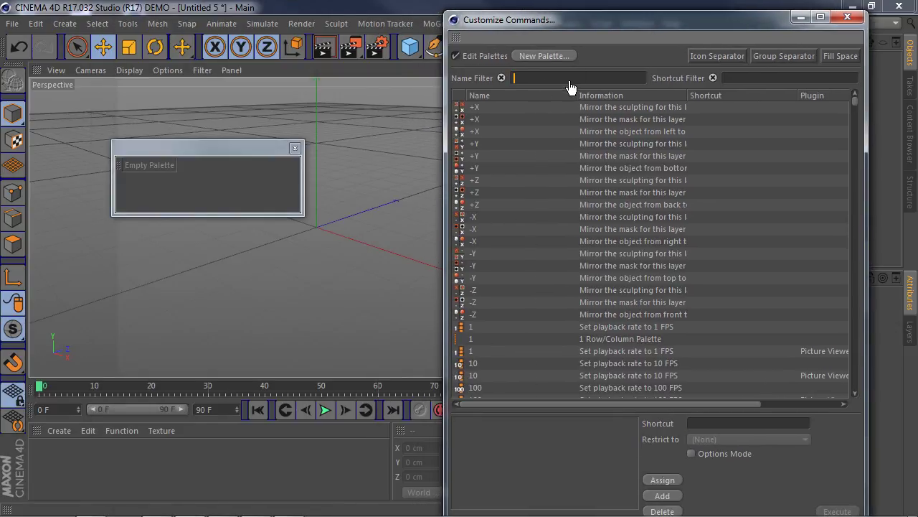
pyautogui.write('ring')
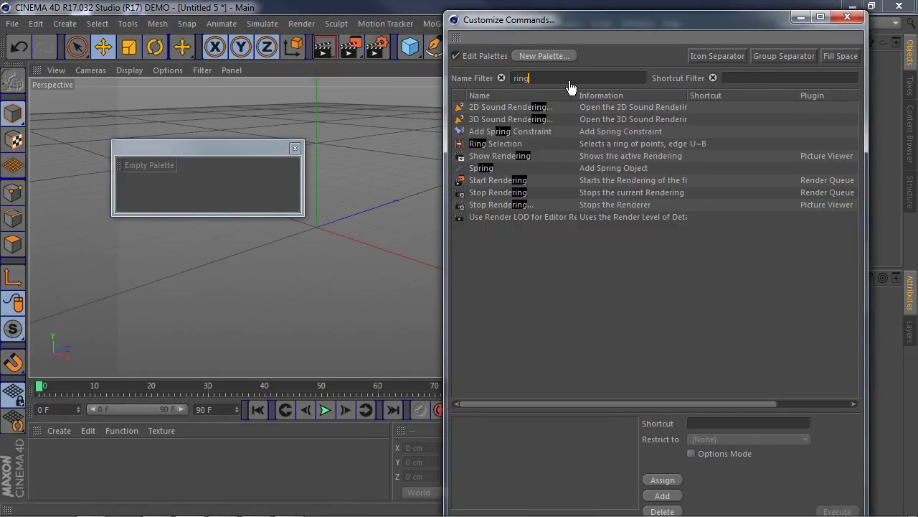
pyautogui.moveTo(505, 151); pyautogui.dragTo(136, 168)
# - Filter the commands by "loop" and add Loop Selection to the palette after Ring Selection
pyautogui.click(566, 79)
pyautogui.press('BackSpace')
pyautogui.press('BackSpace')
pyautogui.press('BackSpace')
pyautogui.press('BackSpace')
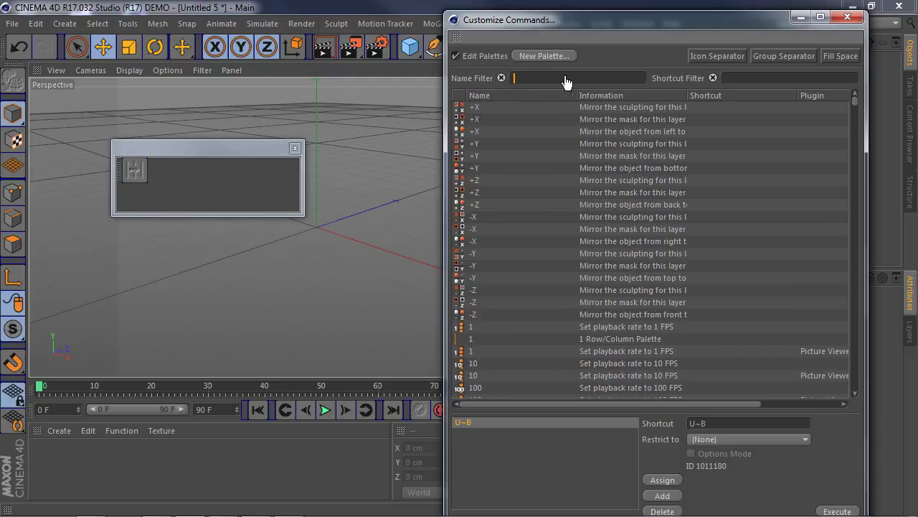
pyautogui.write('loop')
pyautogui.moveTo(518, 108); pyautogui.dragTo(441, 146)
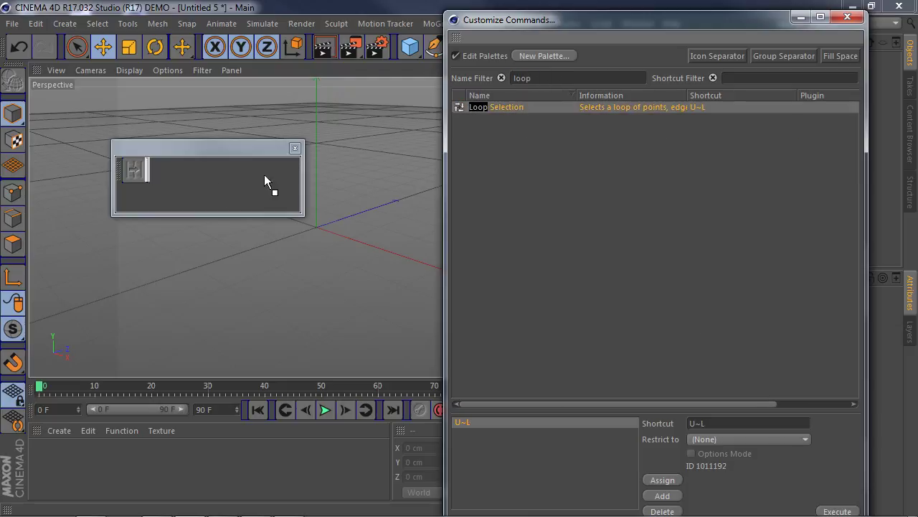
pyautogui.moveTo(148, 179); pyautogui.dragTo(151, 179)
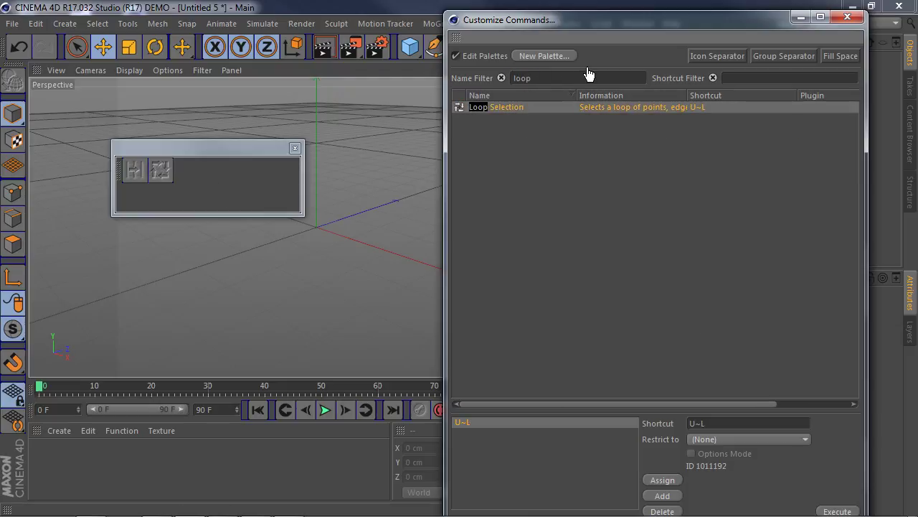
# - Filter the commands by "extr" and add the Extrude command for selected elements to the palette after Loop Selection
pyautogui.press('BackSpace')
pyautogui.press('BackSpace')
pyautogui.press('BackSpace')
pyautogui.press('BackSpace')
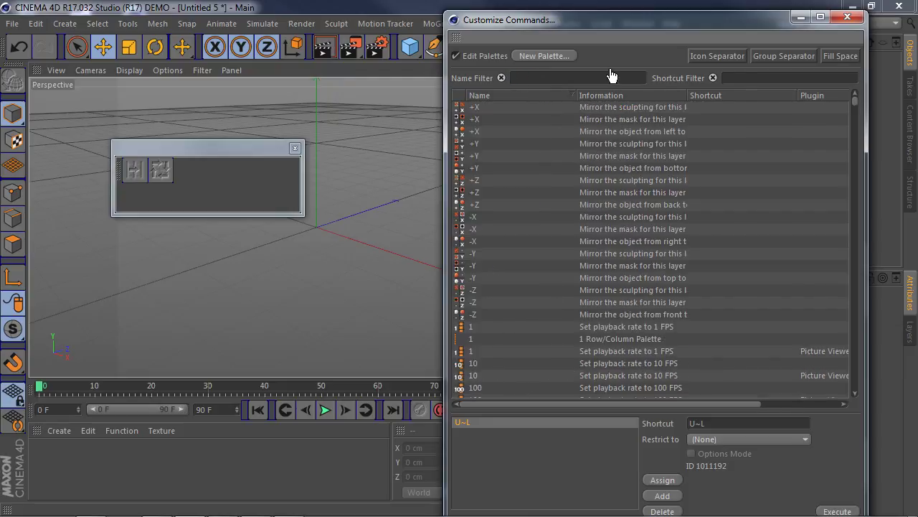
pyautogui.write('extr')
pyautogui.moveTo(481, 147); pyautogui.dragTo(179, 176)
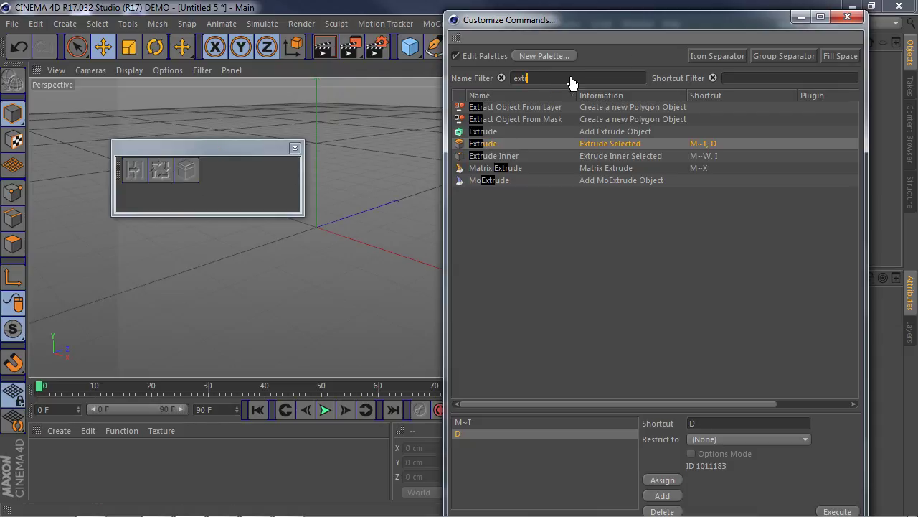
# - Filter the commands by "sew" and add Stitch and Sew to the palette after Extrude
pyautogui.press('BackSpace')
pyautogui.press('BackSpace')
pyautogui.press('BackSpace')
pyautogui.press('BackSpace')
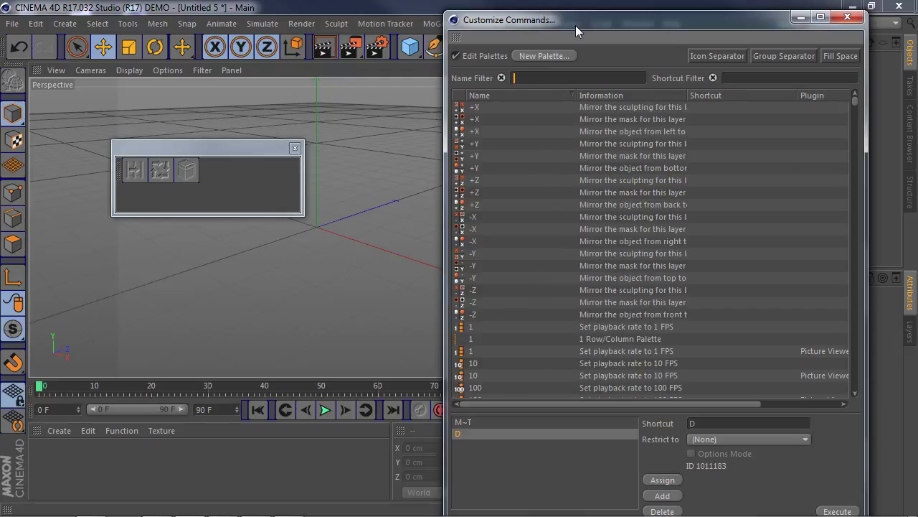
pyautogui.write('sew')
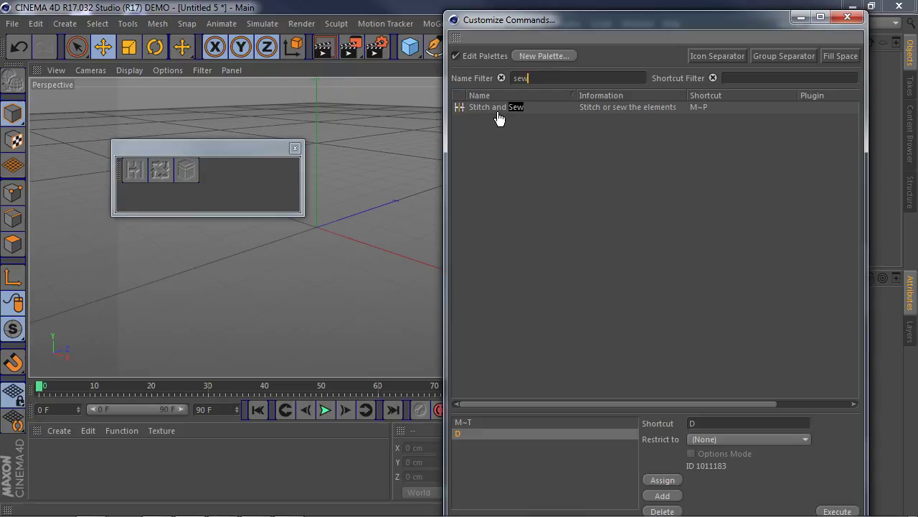
pyautogui.moveTo(499, 119); pyautogui.dragTo(200, 170)
# - Filter the commands by "weld" and add Weld to the end of the palette
pyautogui.moveTo(532, 80); pyautogui.dragTo(485, 80)
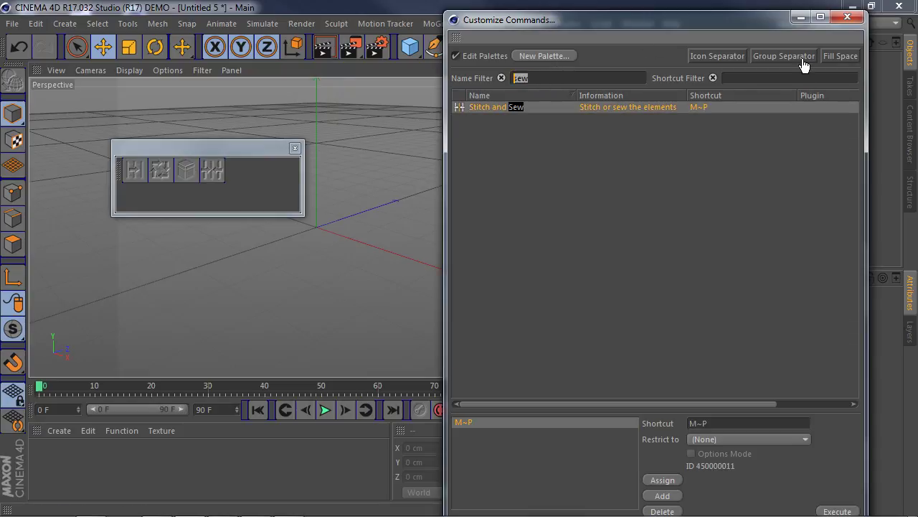
pyautogui.write('weld')
pyautogui.click(483, 109)
pyautogui.moveTo(484, 115); pyautogui.dragTo(227, 174)
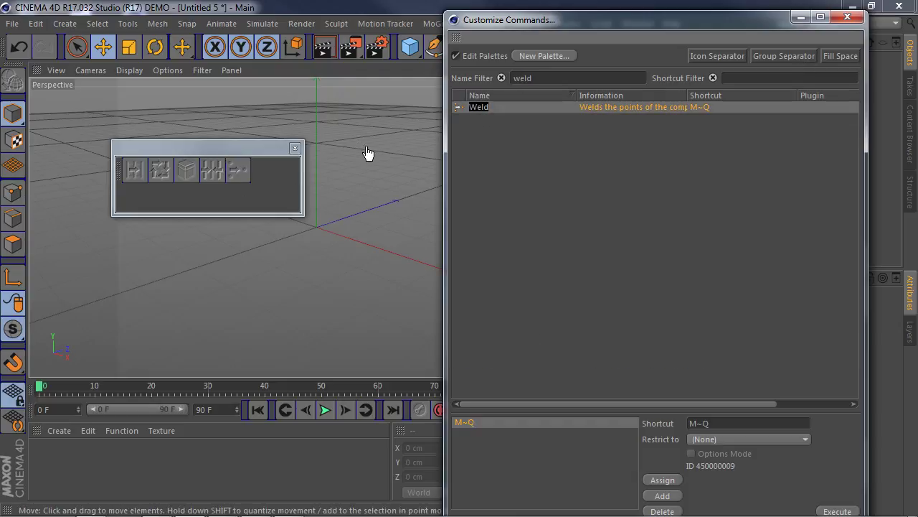
# - Finish customizing commands, then dock the new palette above the viewport and extend the viewport down to its former height
pyautogui.click(848, 16)
pyautogui.moveTo(118, 176); pyautogui.dragTo(122, 63)
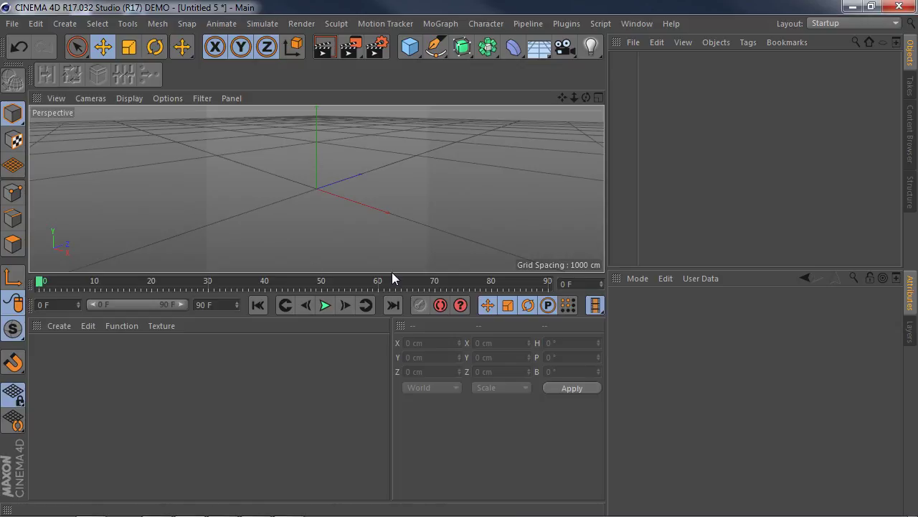
pyautogui.moveTo(392, 275); pyautogui.dragTo(392, 379)
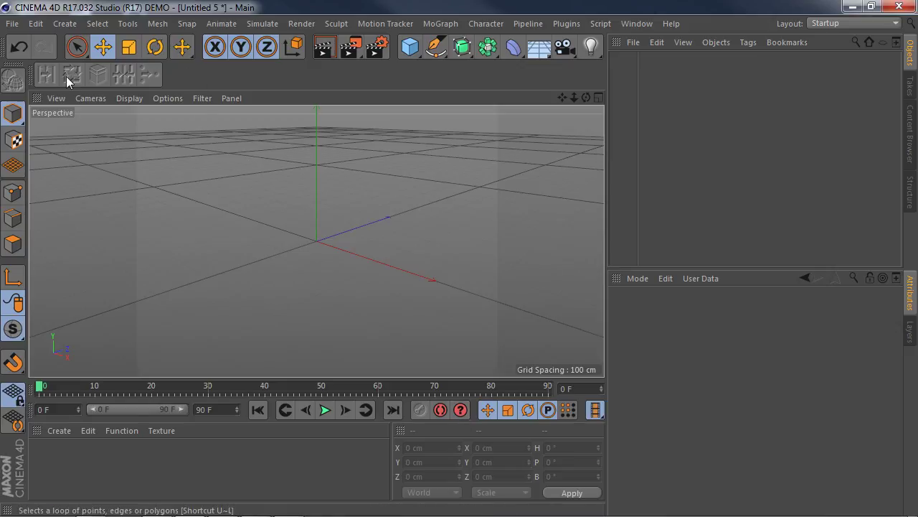
# - Add a default cube primitive to the scene
pyautogui.click(409, 47)
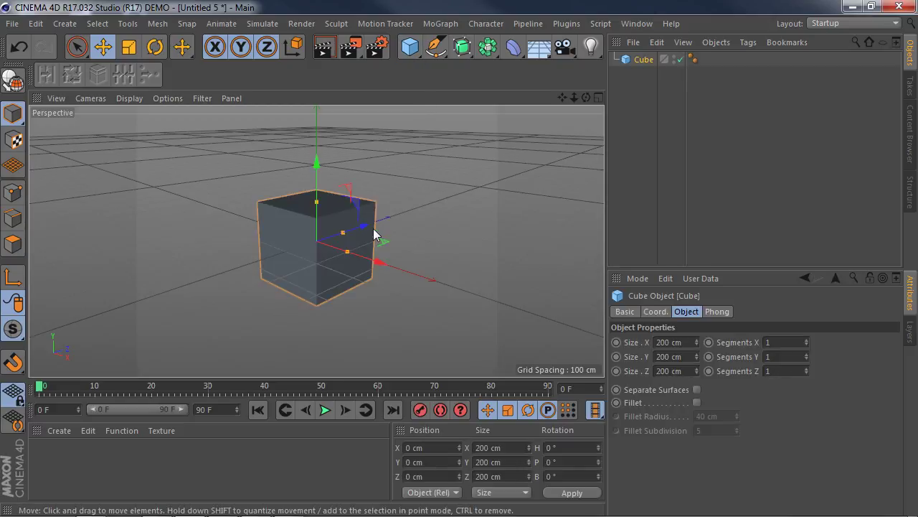
pyautogui.click(385, 213)
pyautogui.click(264, 231)
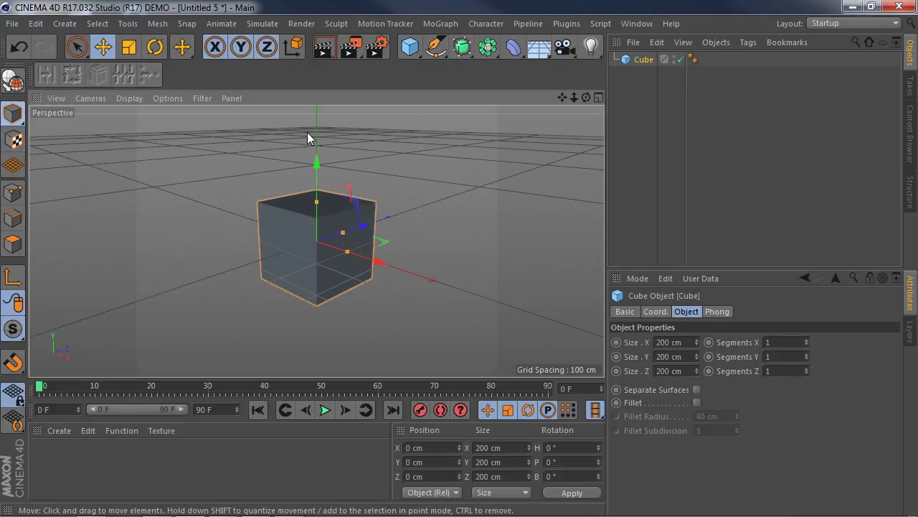
# - Convert the cube into an editable polygon object and switch to Points mode
pyautogui.click(12, 79)
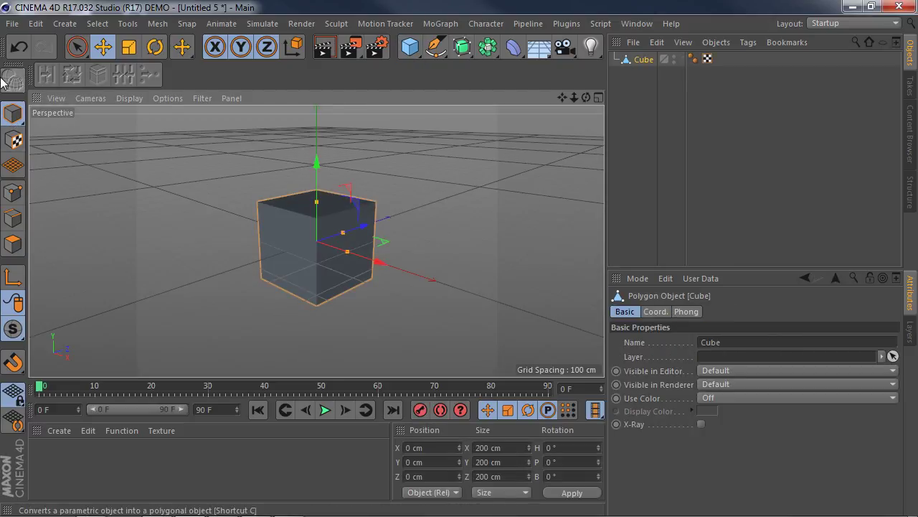
pyautogui.click(486, 201)
pyautogui.click(312, 277)
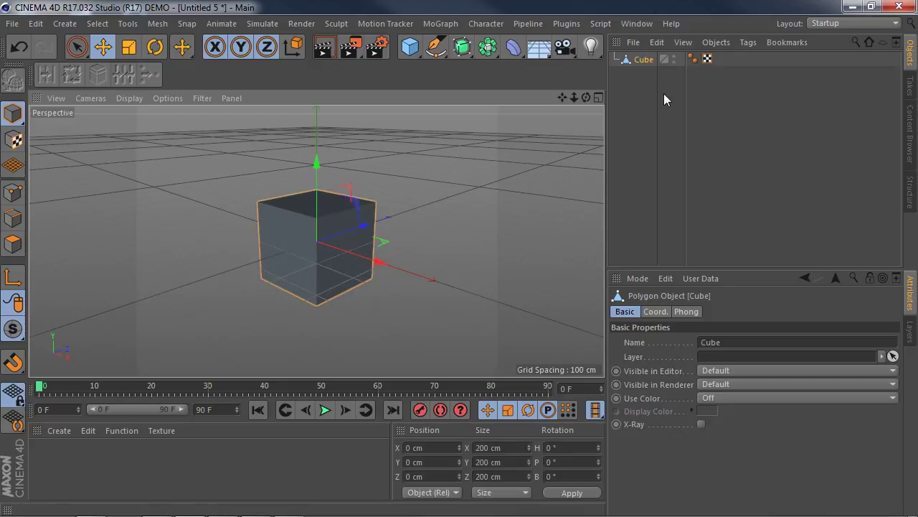
pyautogui.click(12, 192)
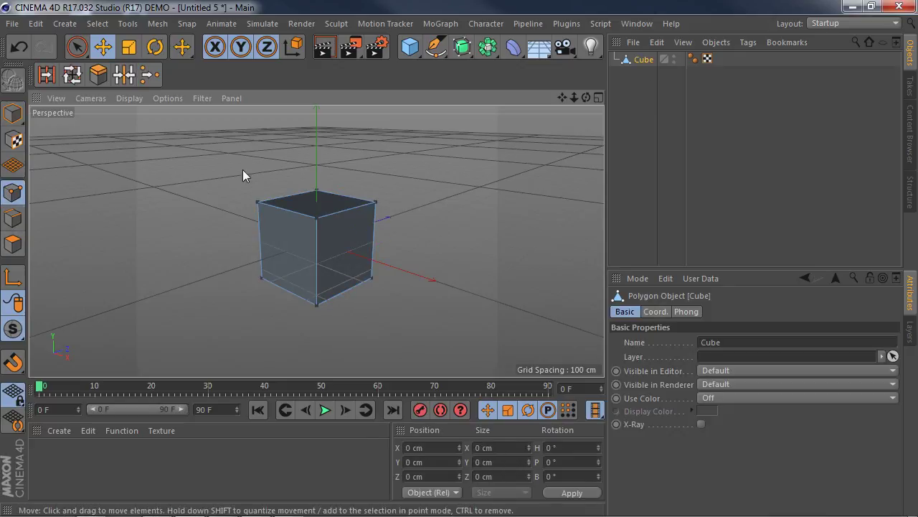
# - Save the docked custom palette as modelagem.l4d, replacing the existing file
pyautogui.rightClick(176, 76)
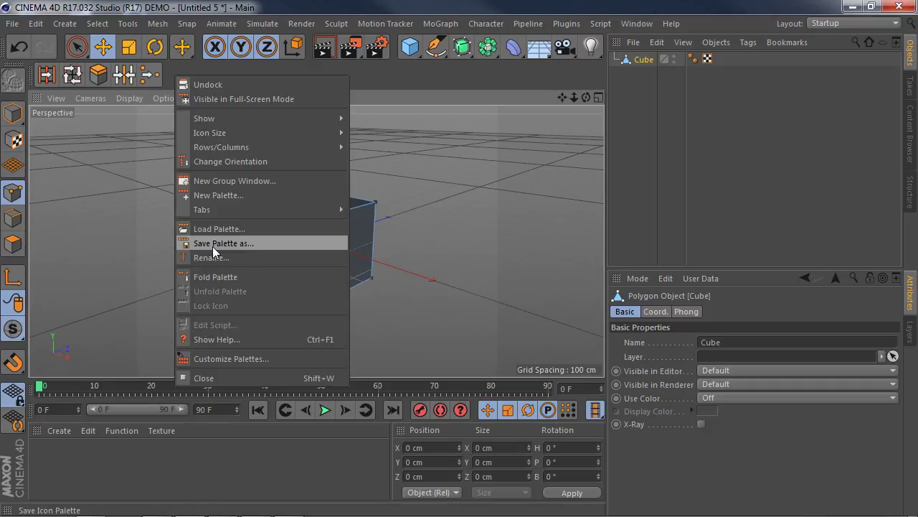
pyautogui.click(150, 79)
pyautogui.rightClick(150, 82)
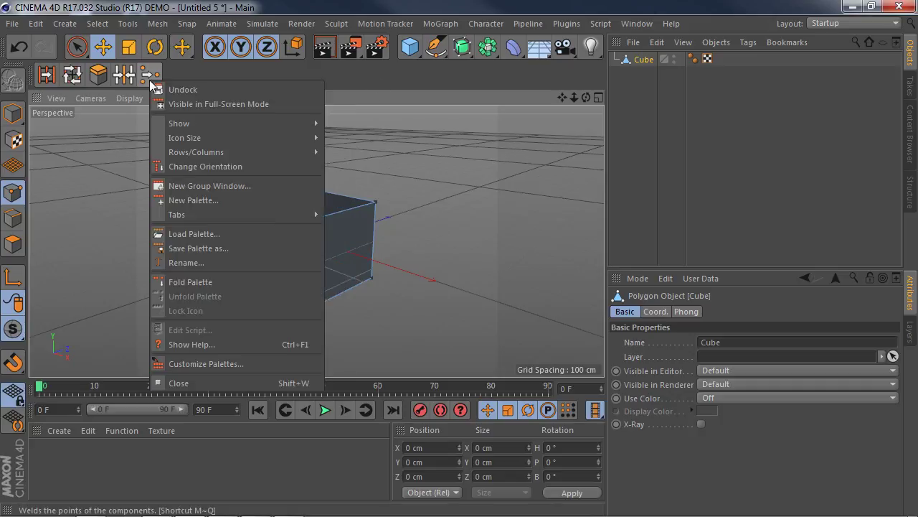
pyautogui.click(187, 248)
pyautogui.click(166, 195)
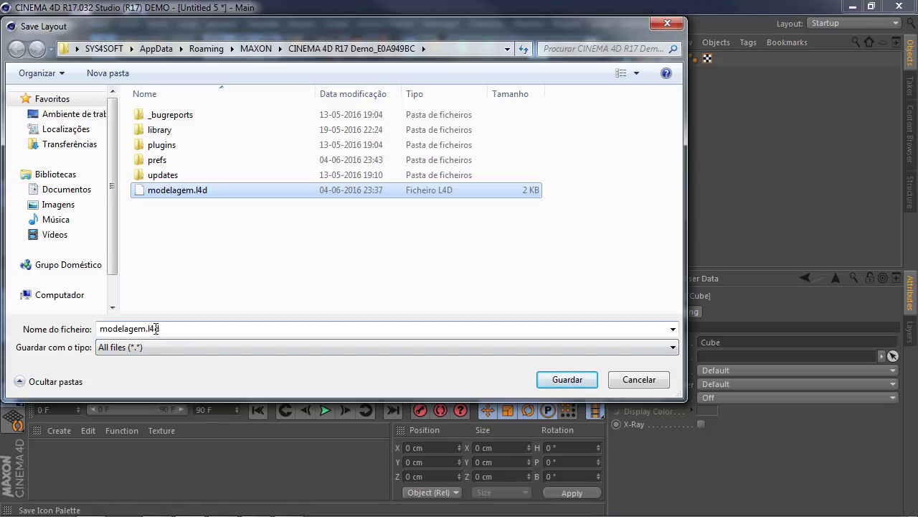
pyautogui.click(563, 380)
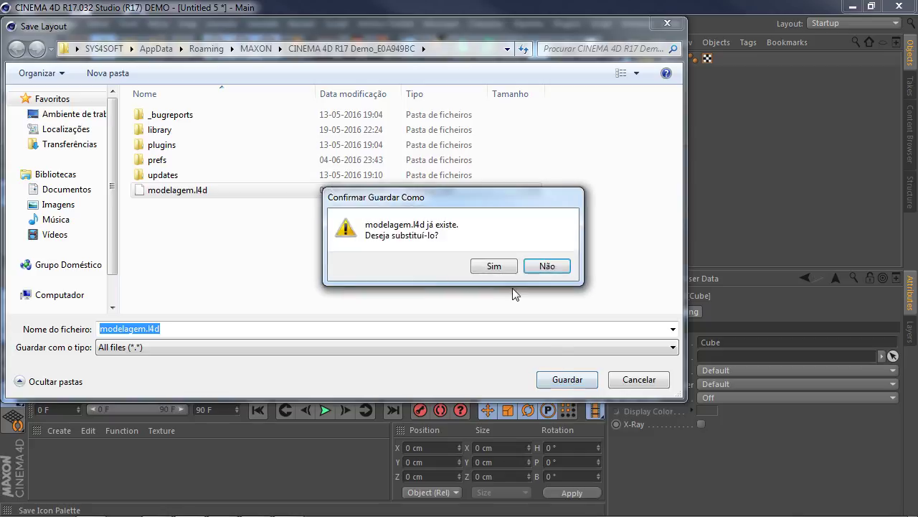
pyautogui.click(496, 268)
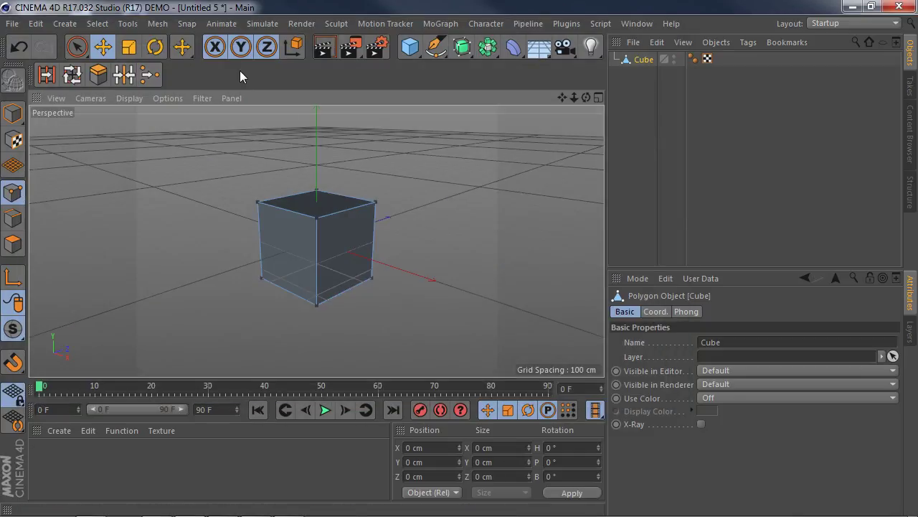
# - Quit CINEMA 4D and relaunch it from the desktop, dismissing the demo information dialogs
pyautogui.click(899, 7)
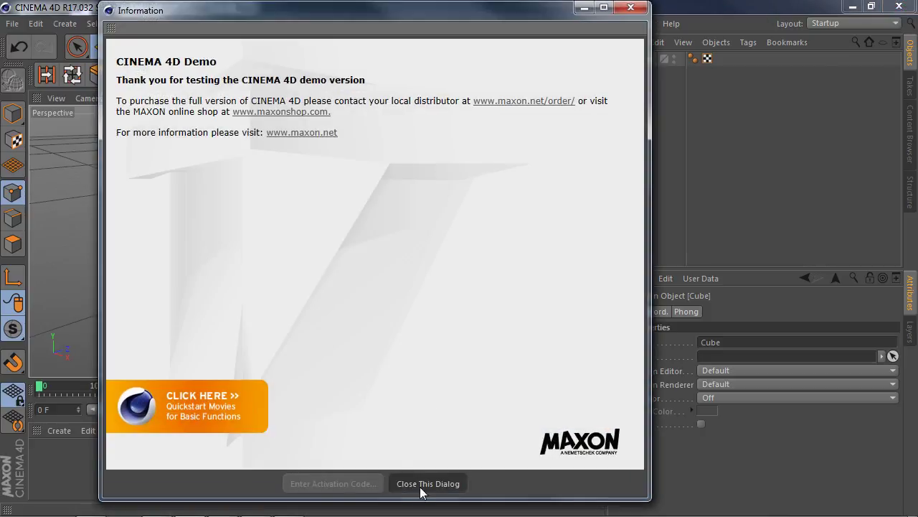
pyautogui.click(421, 487)
pyautogui.click(490, 328)
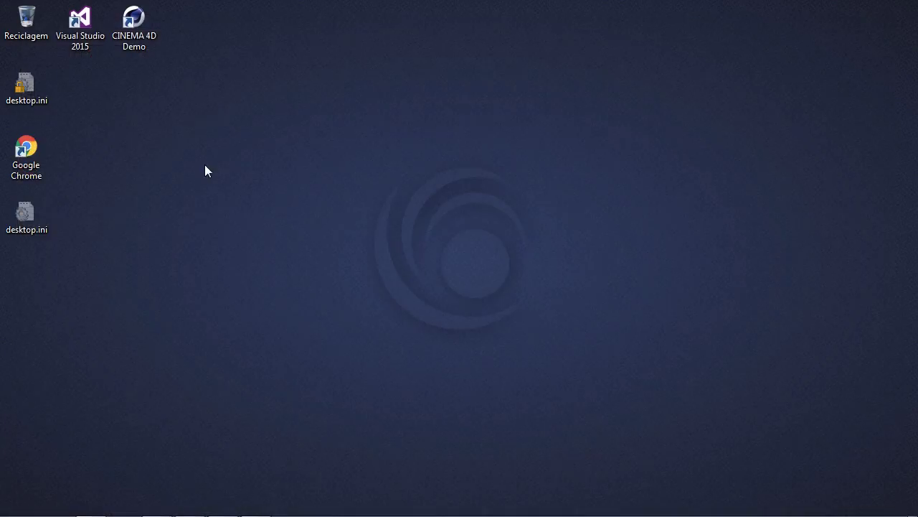
pyautogui.click(144, 42)
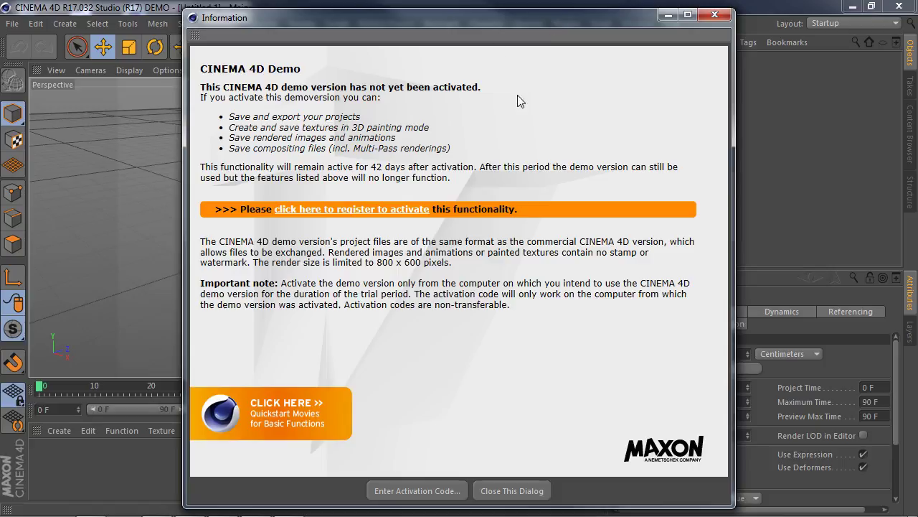
pyautogui.click(509, 491)
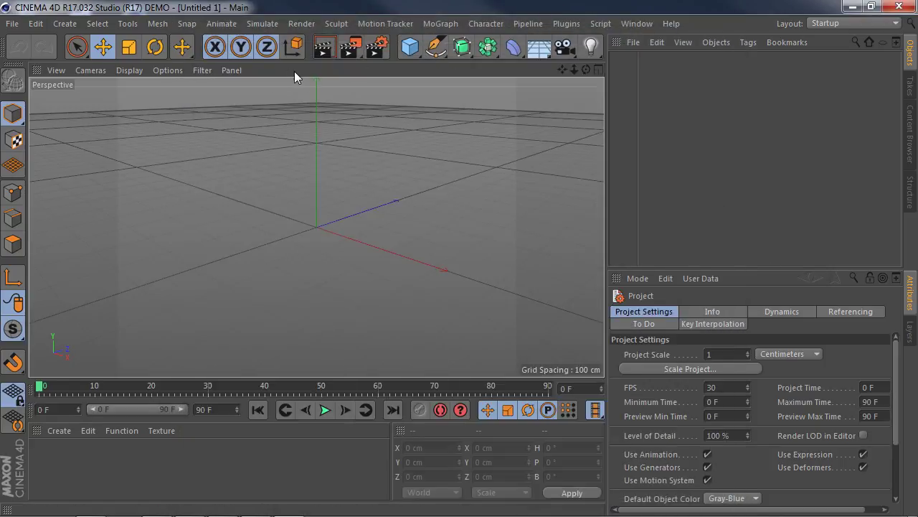
# - Load the saved custom palette from the file modelagem.l4d
pyautogui.rightClick(377, 70)
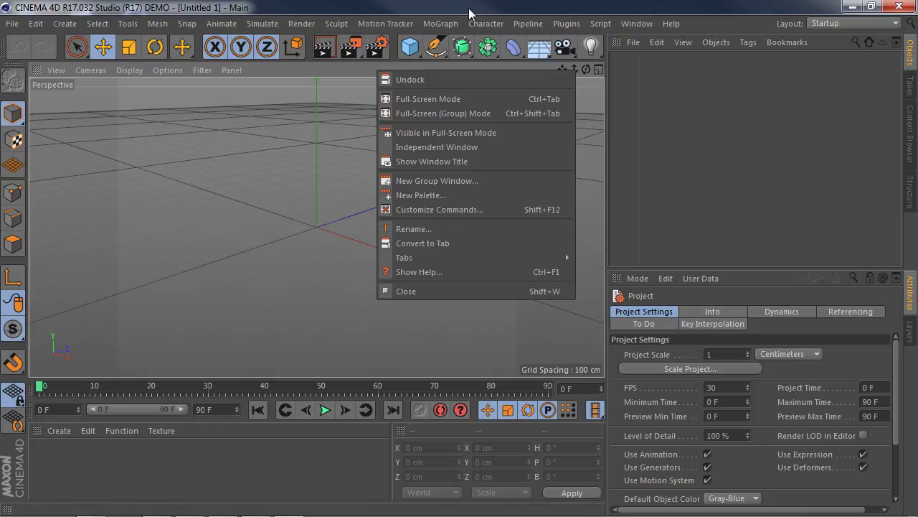
pyautogui.click(637, 25)
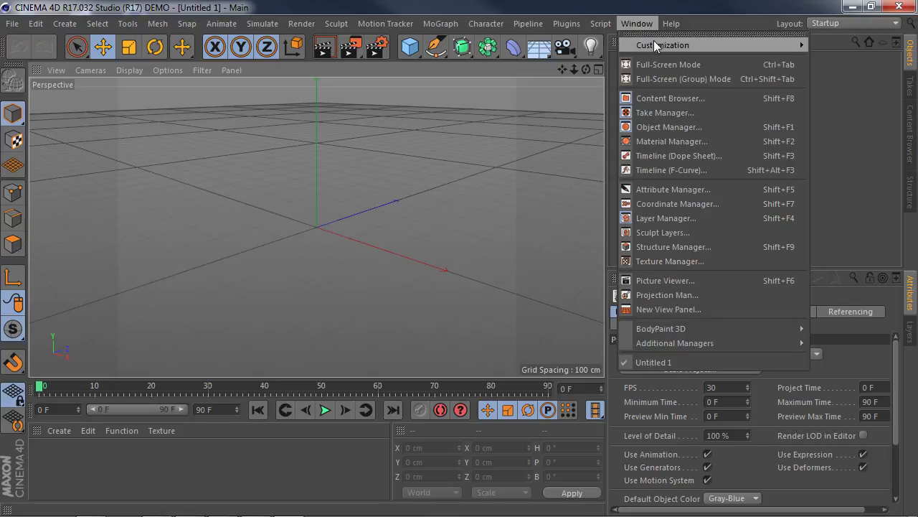
pyautogui.moveTo(654, 40)
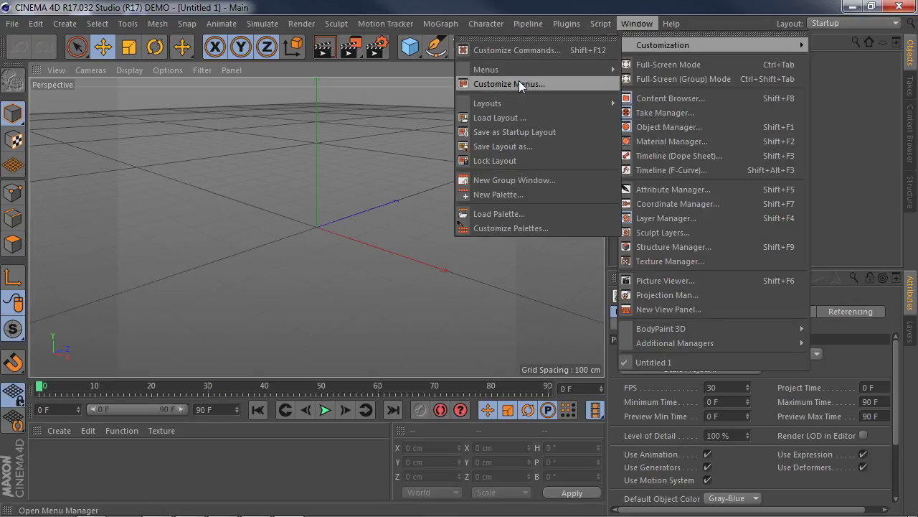
pyautogui.click(496, 215)
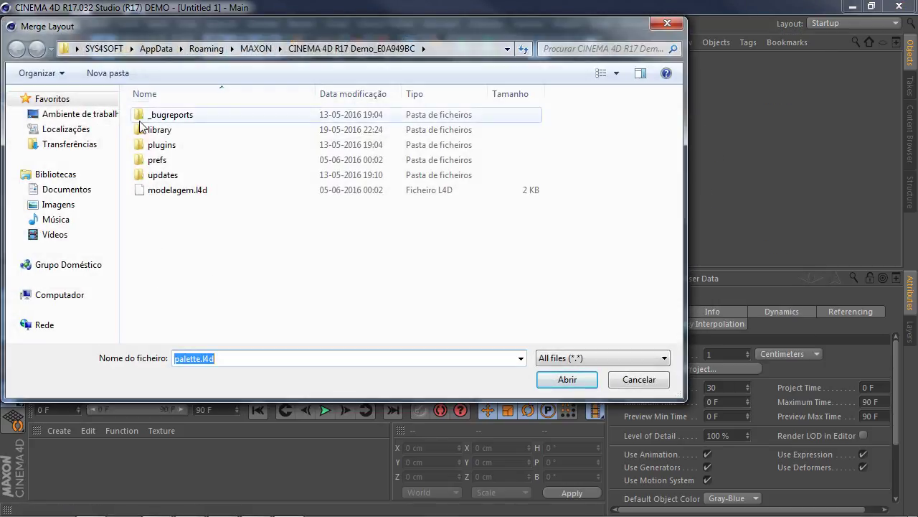
pyautogui.click(175, 193)
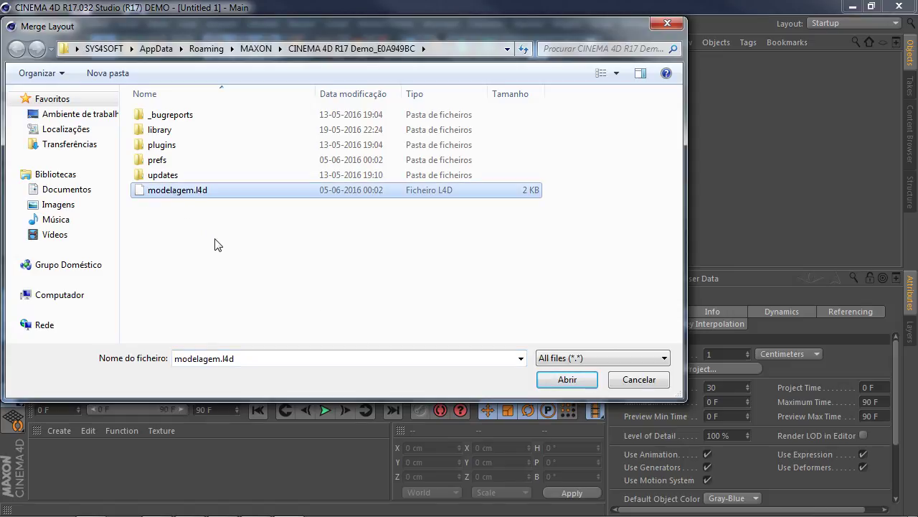
pyautogui.click(577, 381)
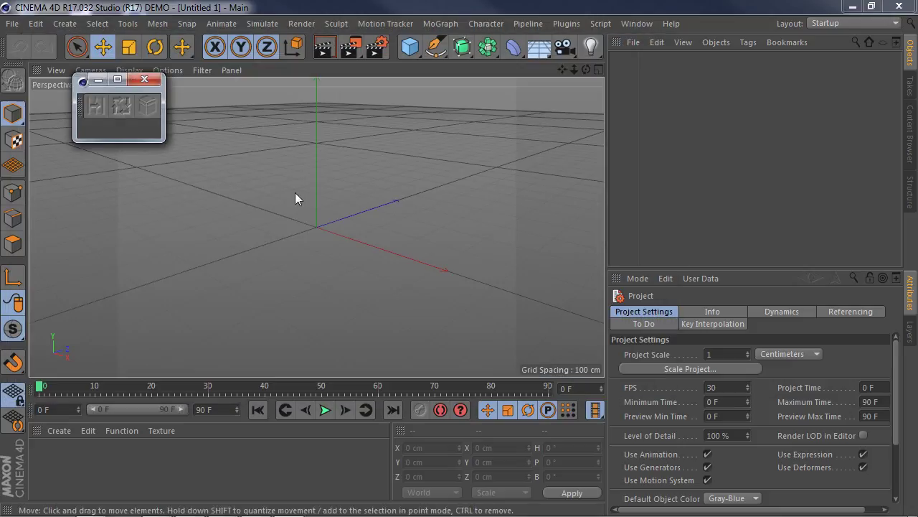
# - Widen the loaded palette window, dock the palette above the perspective viewport, and restore the viewport's height
pyautogui.moveTo(163, 126); pyautogui.dragTo(328, 140)
pyautogui.moveTo(201, 82); pyautogui.dragTo(417, 188)
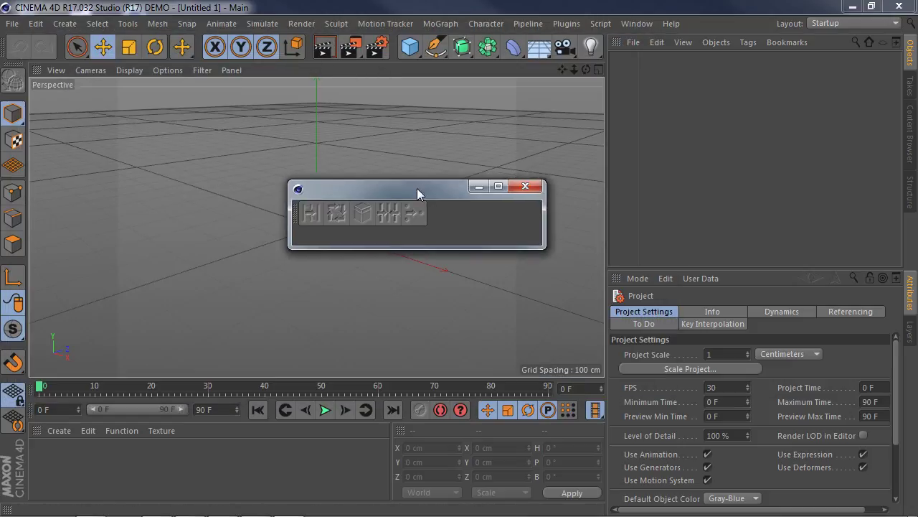
pyautogui.moveTo(304, 214); pyautogui.dragTo(187, 62)
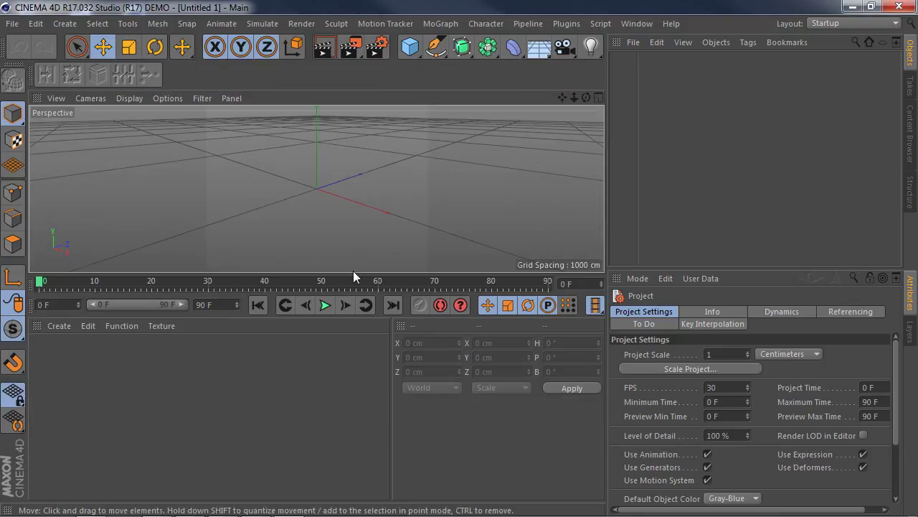
pyautogui.click(356, 277)
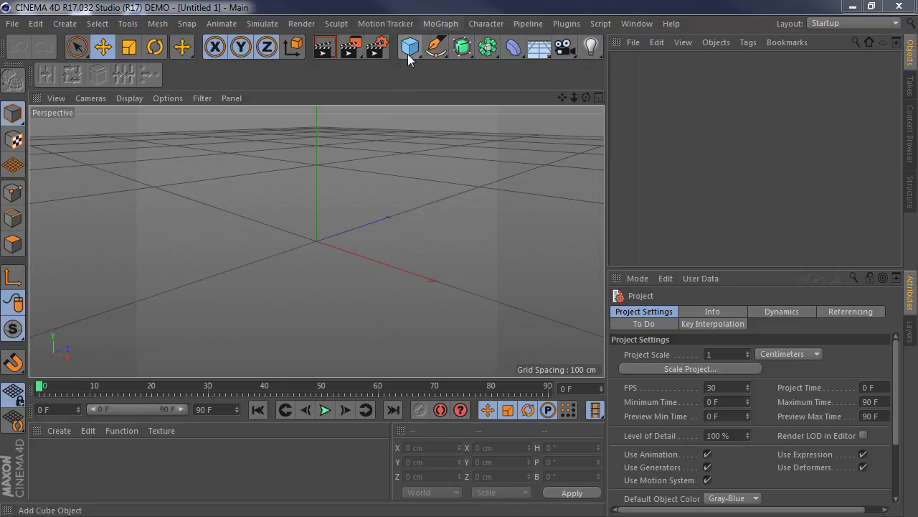
pyautogui.click(498, 56)
pyautogui.click(534, 64)
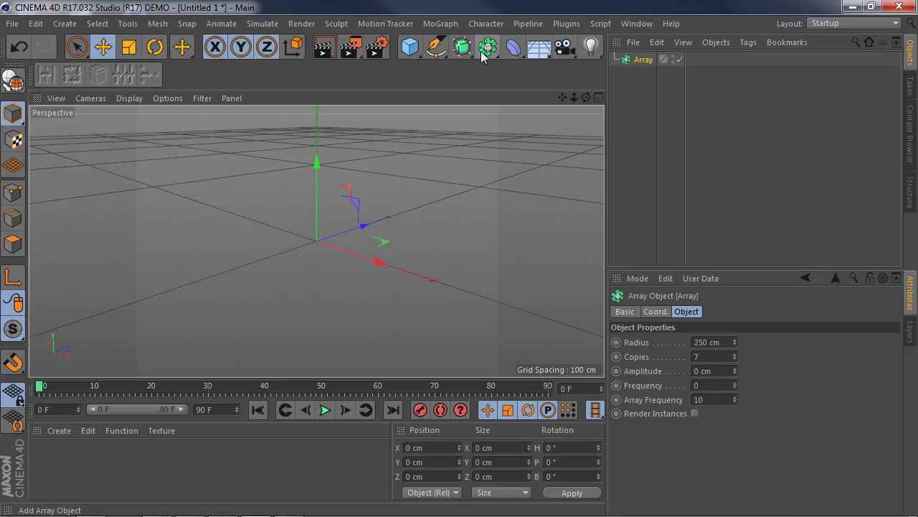
pyautogui.click(639, 62)
pyautogui.press('Delete')
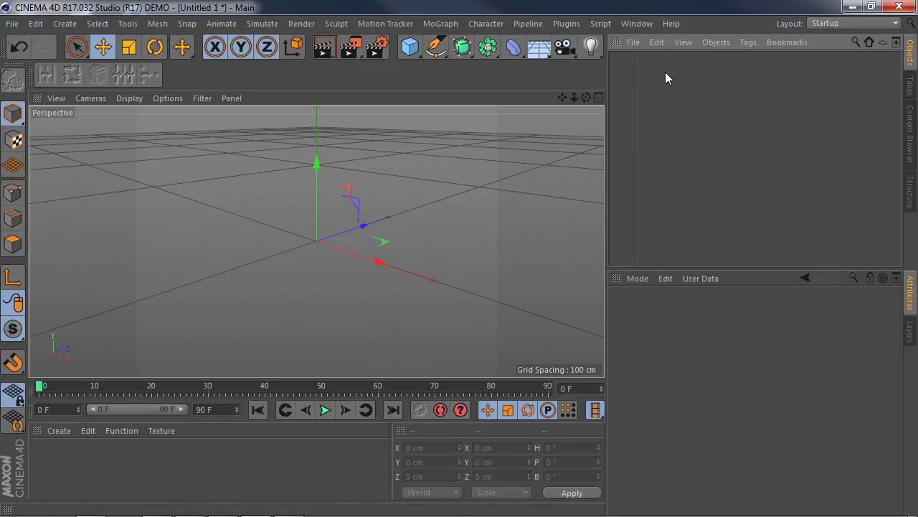
# - Detach the group of Array and related modeling objects as a floating palette, examine its commands, and close it
pyautogui.click(496, 55)
pyautogui.click(574, 50)
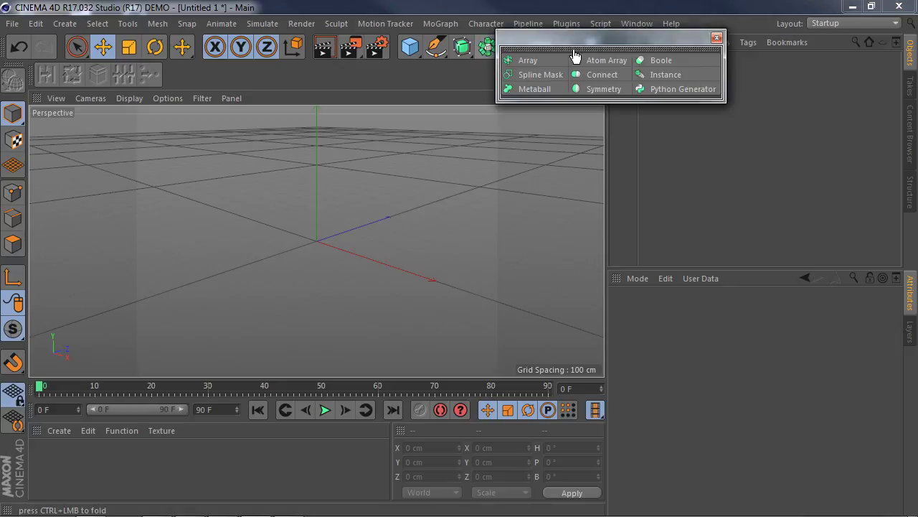
pyautogui.moveTo(721, 99)
pyautogui.mouseDown()
pyautogui.moveTo(741, 137)
pyautogui.moveTo(735, 102)
pyautogui.mouseUp()
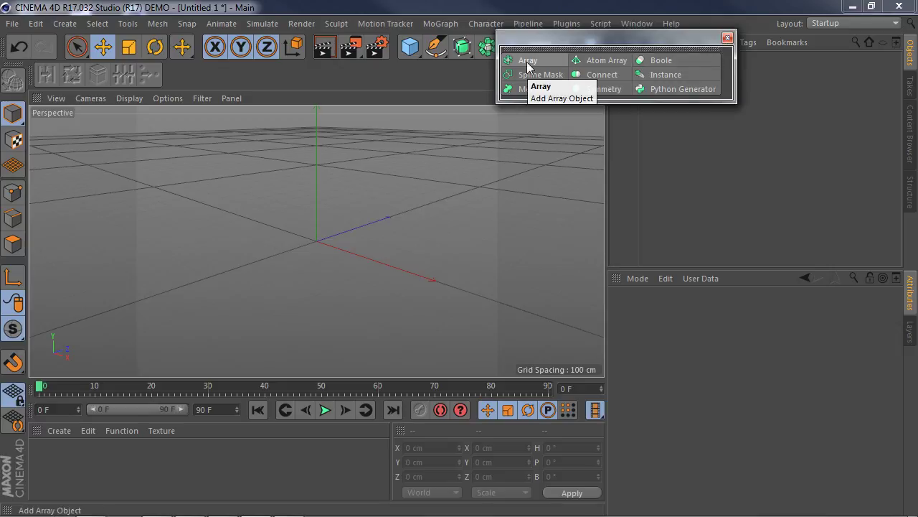
pyautogui.click(728, 37)
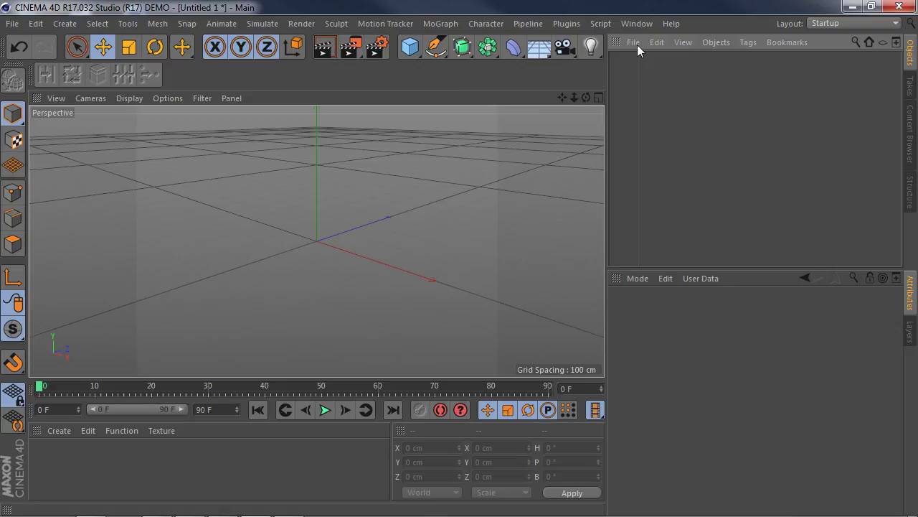
# - Add a cube primitive to the scene and set its X, Y and Z sizes to 50 cm
pyautogui.click(409, 48)
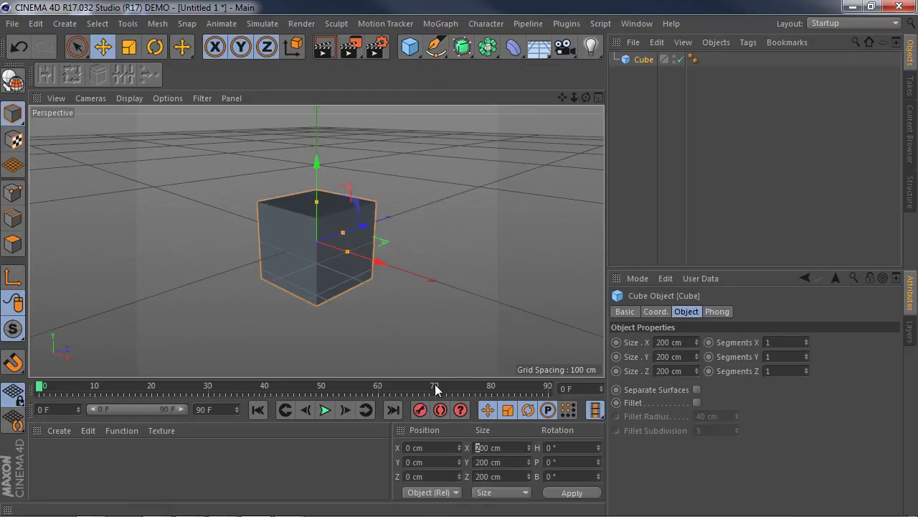
pyautogui.hotkey('alt', 'shift', 'Return')
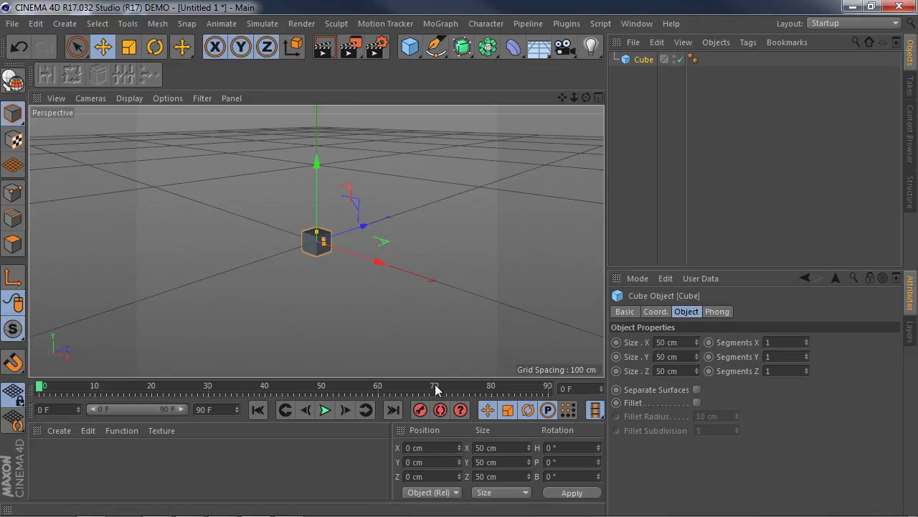
pyautogui.scroll(3, 349, 231)
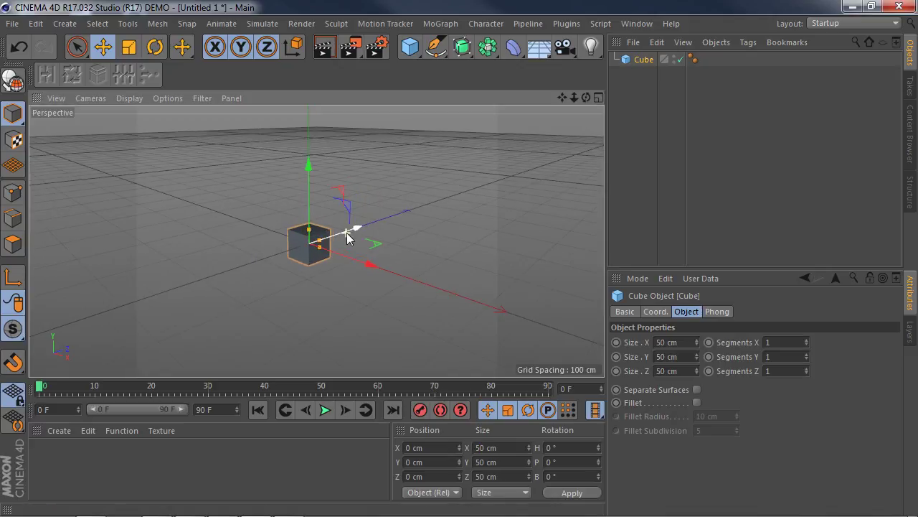
pyautogui.click(409, 248)
pyautogui.keyDown('alt'); pyautogui.moveTo(341, 266); pyautogui.dragTo(356, 294); pyautogui.keyUp('alt')
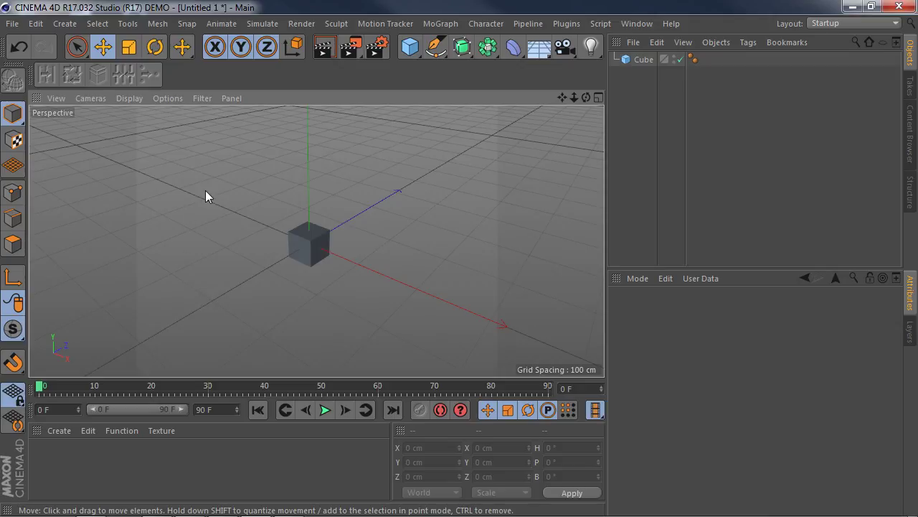
# - Reshape the cube into a slim upright pillar of about 18 cm by 120 cm by 18 cm
pyautogui.click(308, 244)
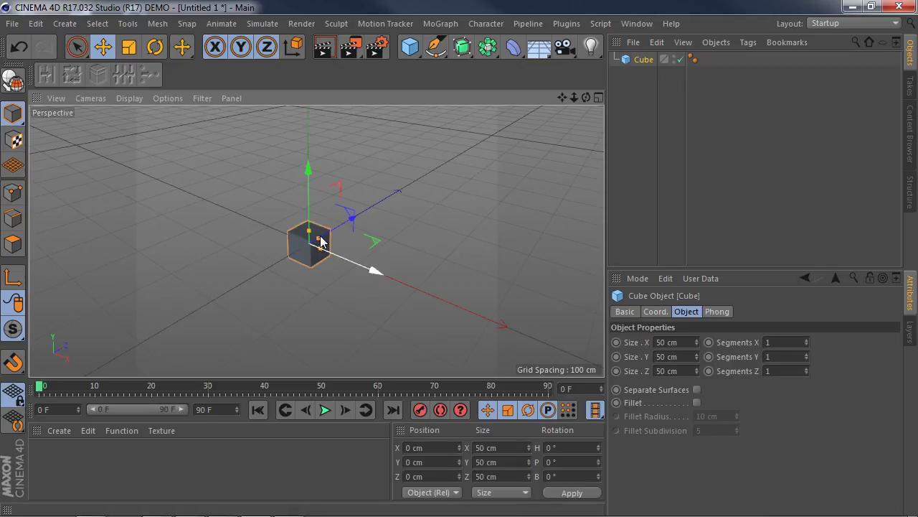
pyautogui.moveTo(310, 230)
pyautogui.mouseDown()
pyautogui.moveTo(314, 206)
pyautogui.moveTo(313, 242)
pyautogui.mouseUp()
pyautogui.click(498, 245)
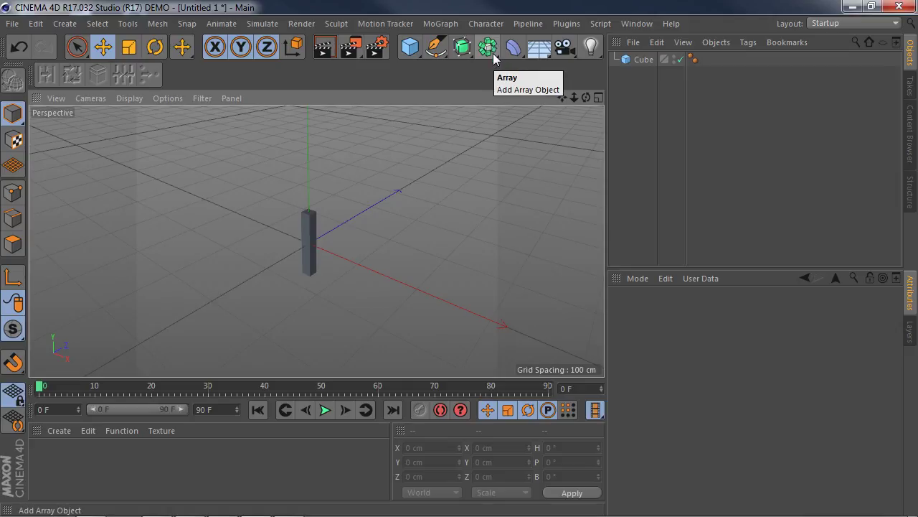
pyautogui.click(311, 243)
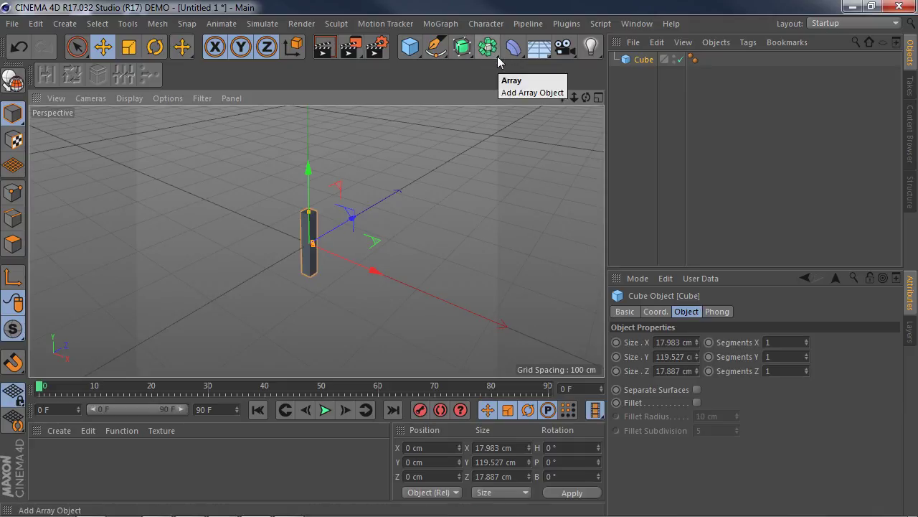
pyautogui.click(452, 184)
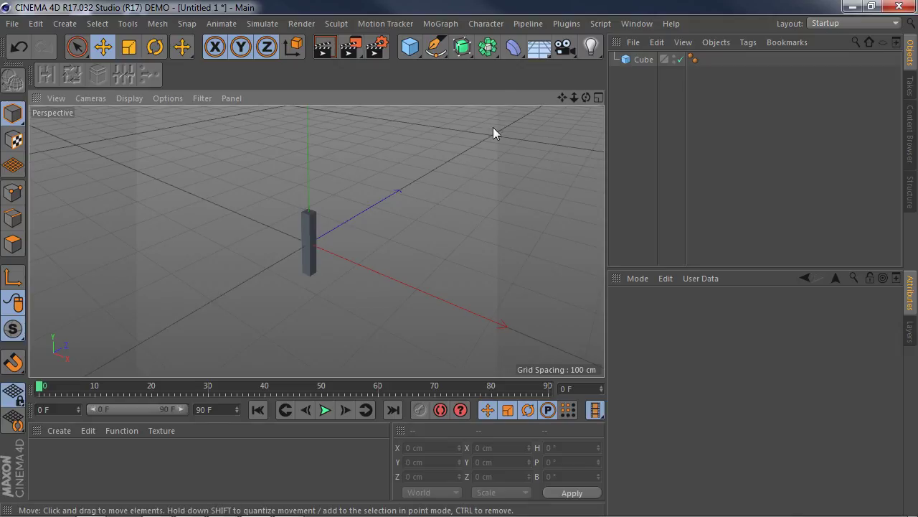
# - Add an Array object and make the cube its child so the pillar is repeated in a circle
pyautogui.click(496, 56)
pyautogui.click(538, 69)
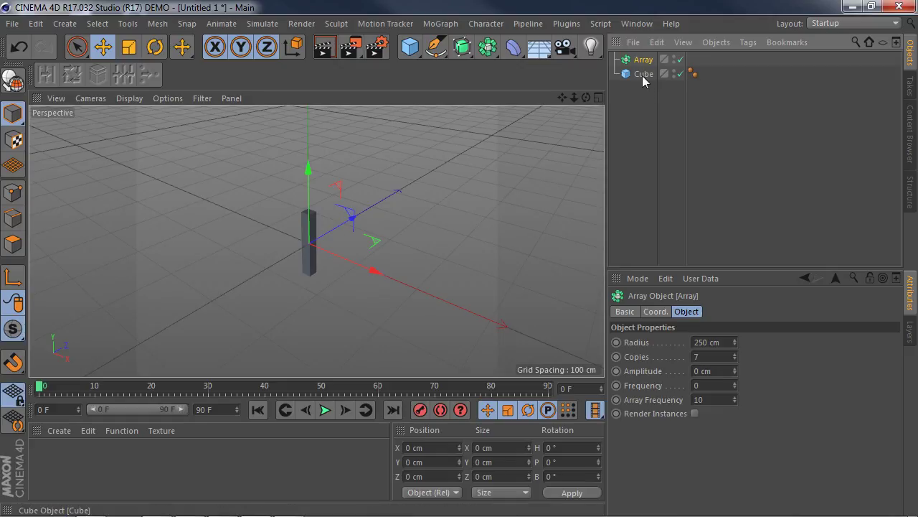
pyautogui.moveTo(644, 80); pyautogui.dragTo(641, 63)
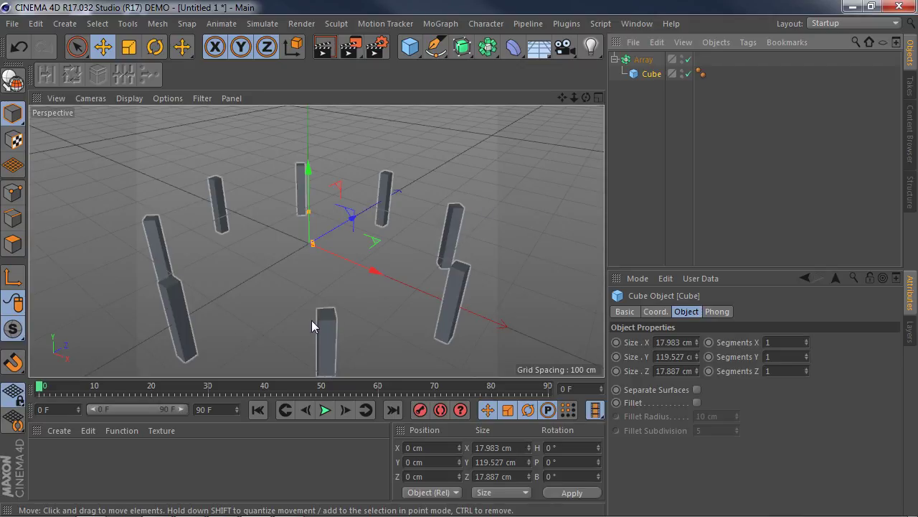
pyautogui.scroll(-4, 311, 320)
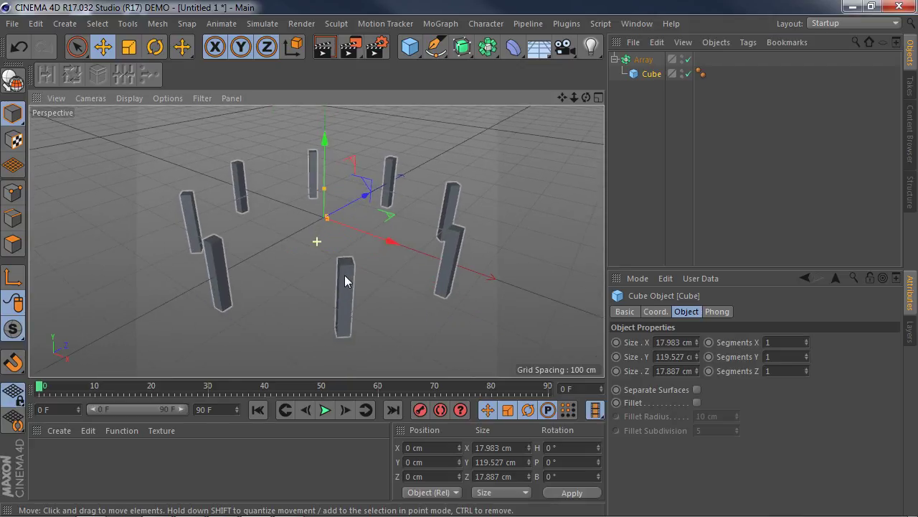
pyautogui.keyDown('alt'); pyautogui.moveTo(345, 275); pyautogui.dragTo(399, 297); pyautogui.keyUp('alt')
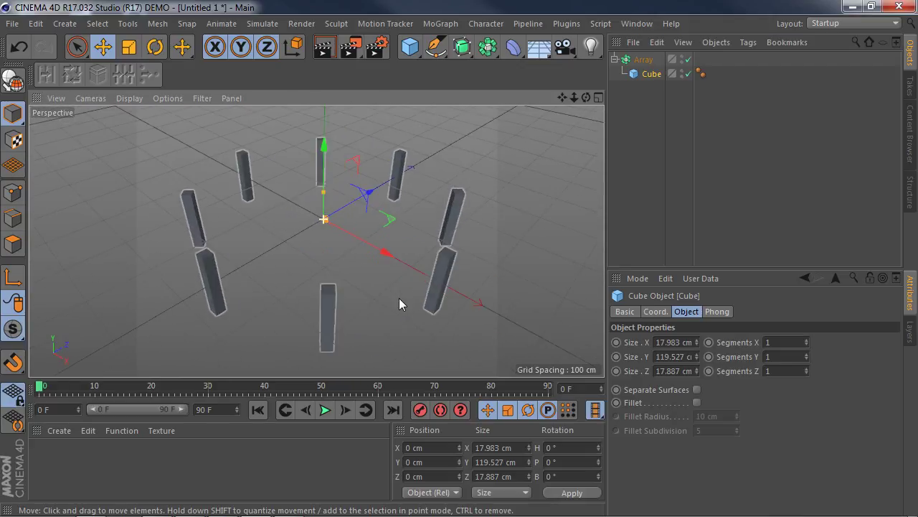
pyautogui.click(643, 60)
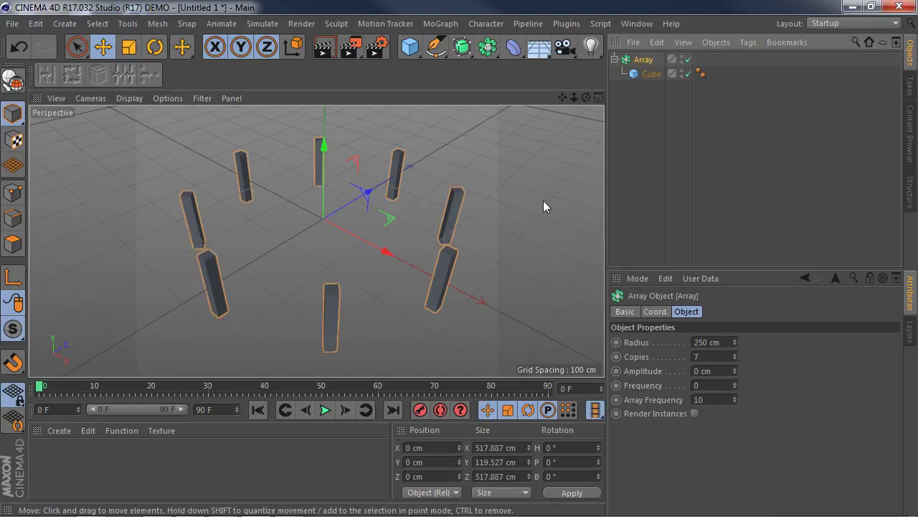
# - Select the cube inside the array and set the viewport display to Gouraud Shading (Lines)
pyautogui.click(652, 77)
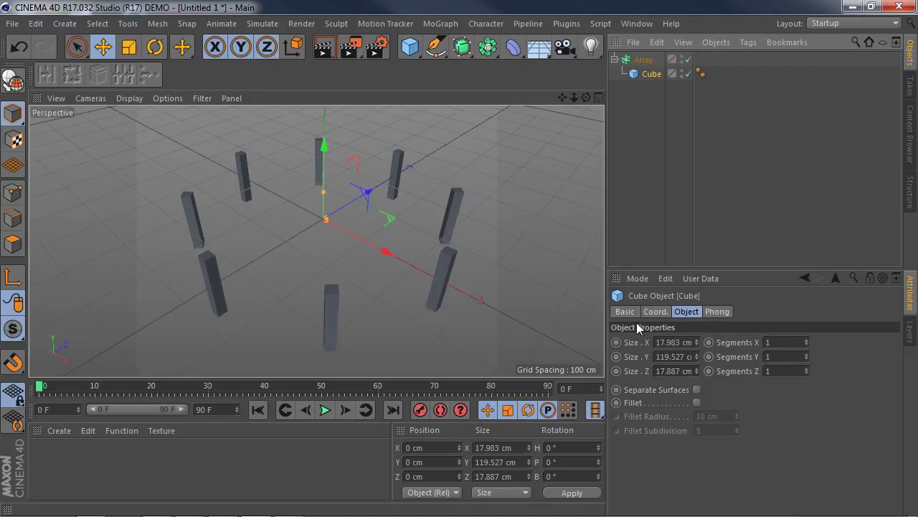
pyautogui.click(133, 99)
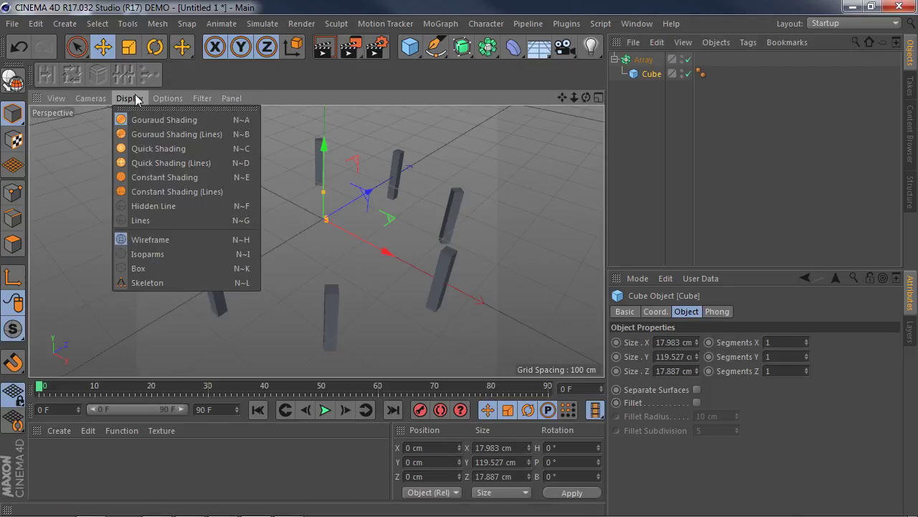
pyautogui.click(154, 134)
pyautogui.scroll(2, 345, 319)
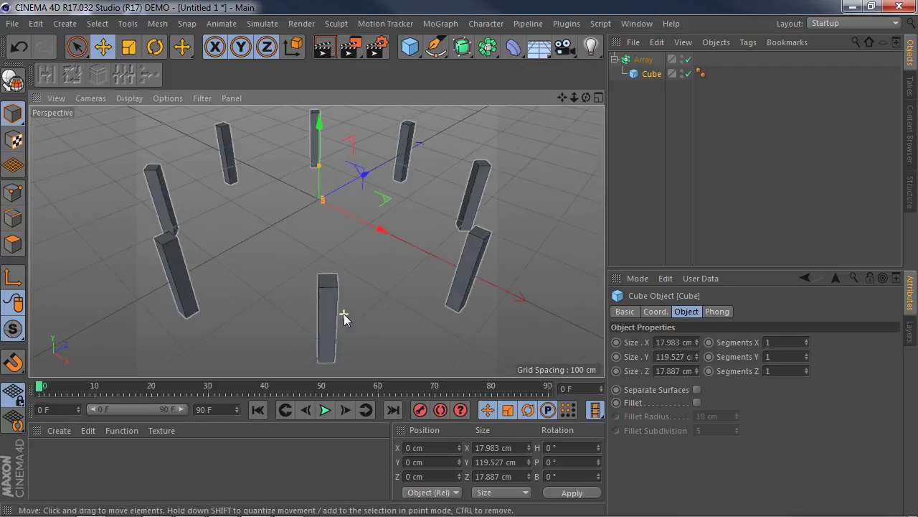
# - Set the cube's X, Y and Z segments to 2 and reshape it to about 31 cm in Y and 125 cm in Z
pyautogui.click(807, 340)
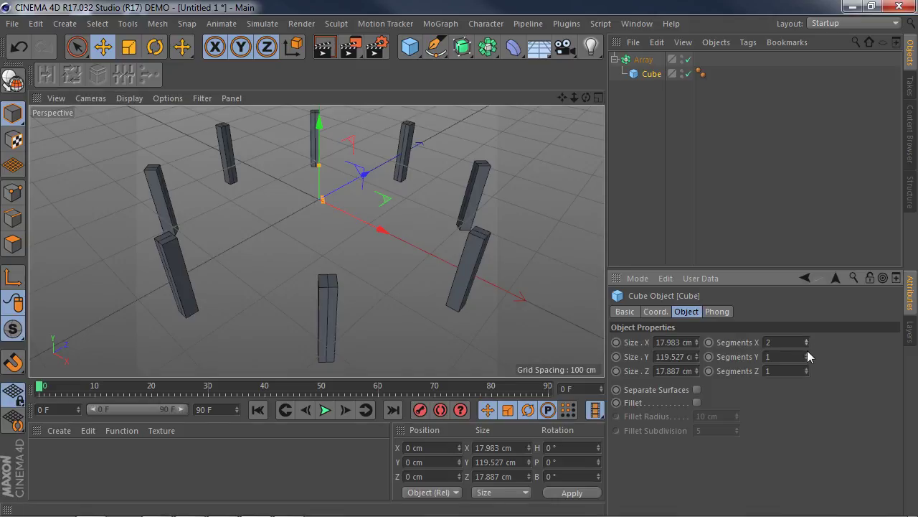
pyautogui.click(807, 369)
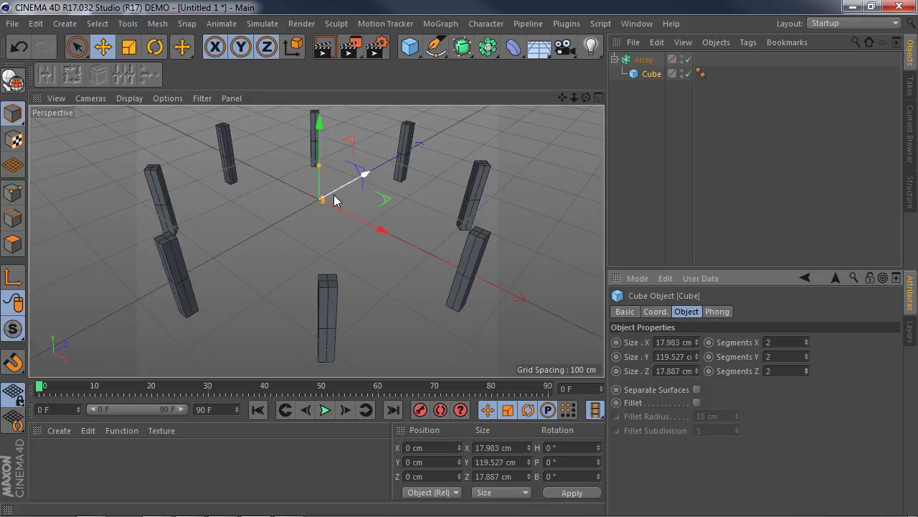
pyautogui.moveTo(323, 200)
pyautogui.mouseDown()
pyautogui.moveTo(338, 204)
pyautogui.moveTo(321, 201)
pyautogui.moveTo(336, 205)
pyautogui.moveTo(333, 189)
pyautogui.moveTo(362, 181)
pyautogui.moveTo(345, 188)
pyautogui.moveTo(319, 151)
pyautogui.moveTo(333, 198)
pyautogui.mouseUp()
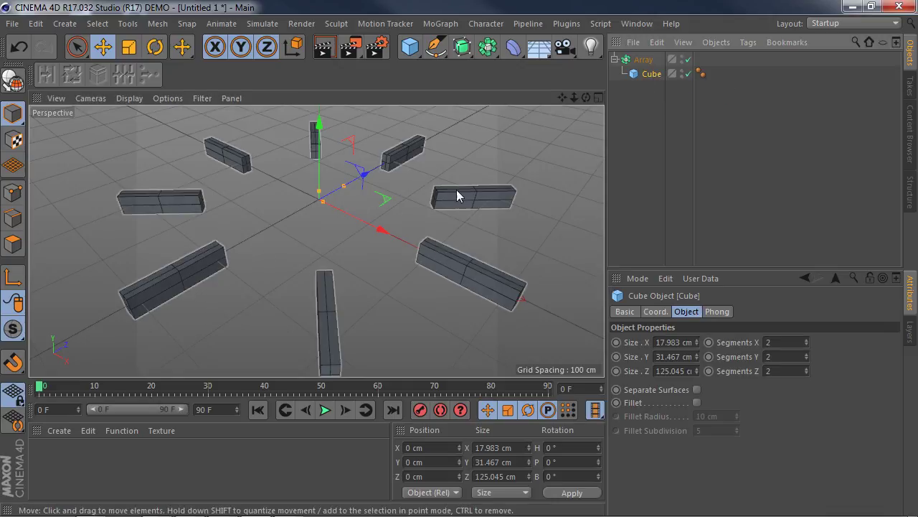
# - Select the Array object and set its radius to 120 cm
pyautogui.click(645, 60)
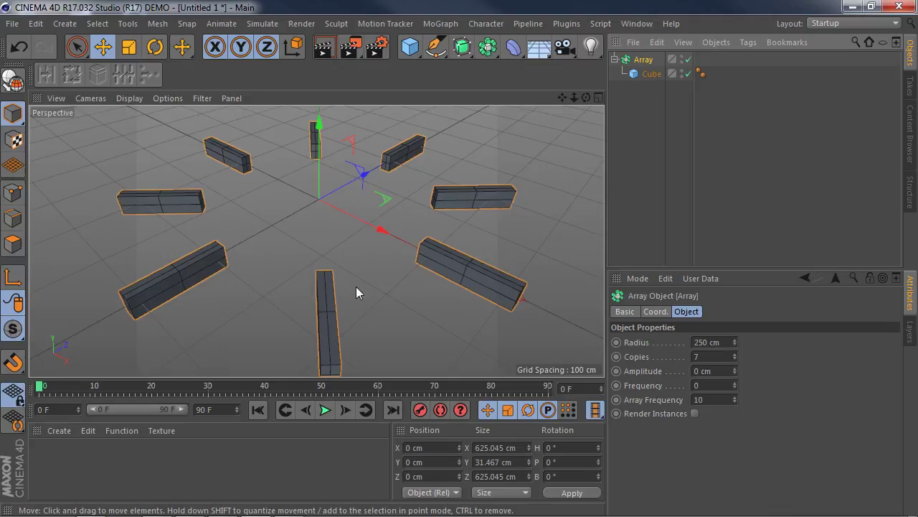
pyautogui.moveTo(735, 343); pyautogui.dragTo(734, 343)
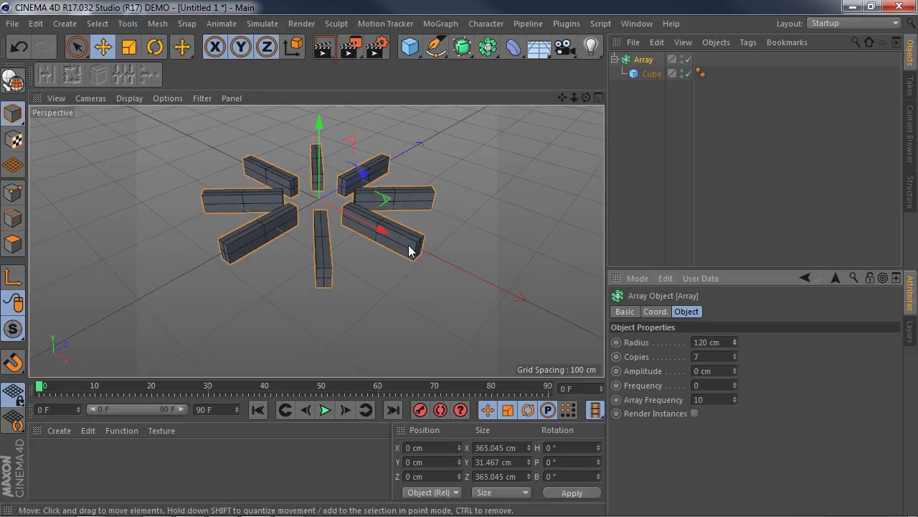
# - Set the Array object's radius to 100 cm
pyautogui.click(653, 74)
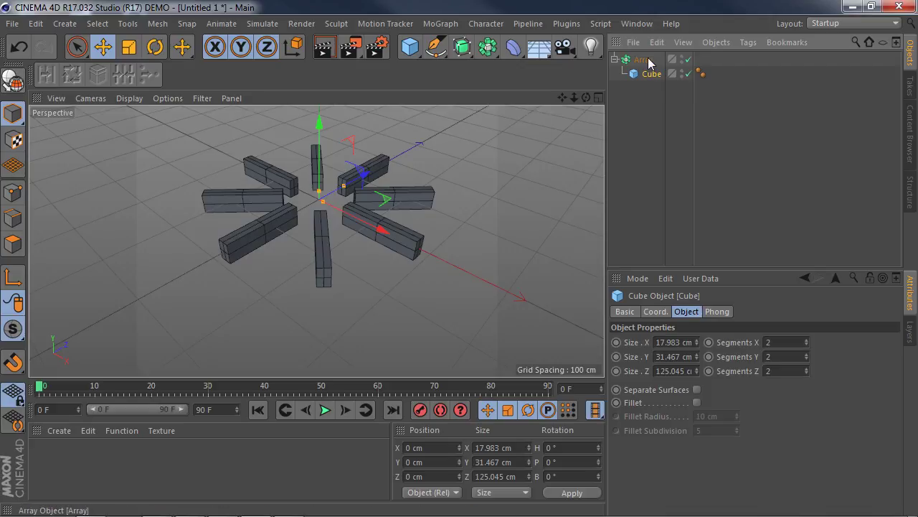
pyautogui.click(646, 60)
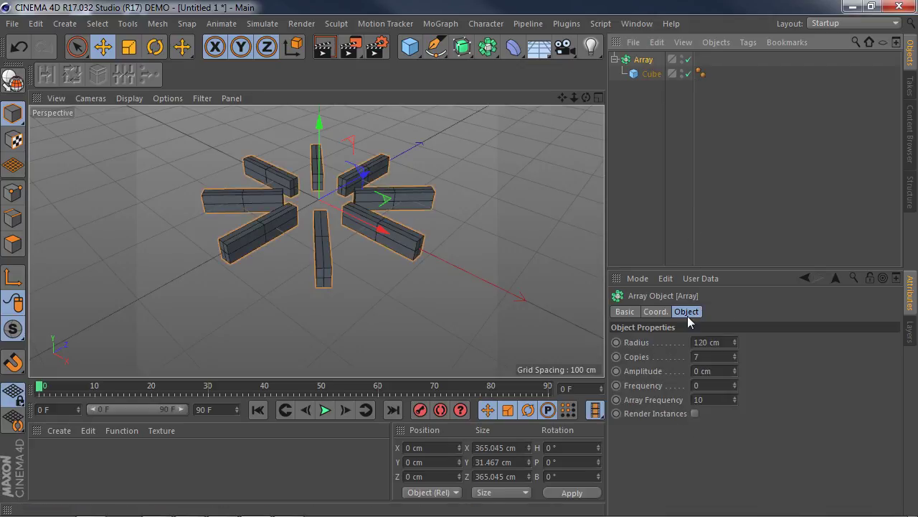
pyautogui.click(703, 342)
pyautogui.press('BackSpace')
pyautogui.write('0')
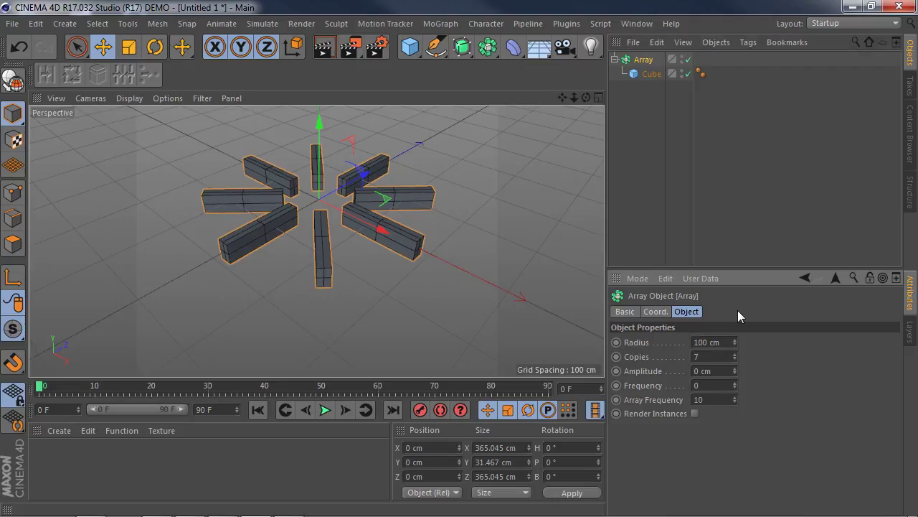
pyautogui.press('Return')
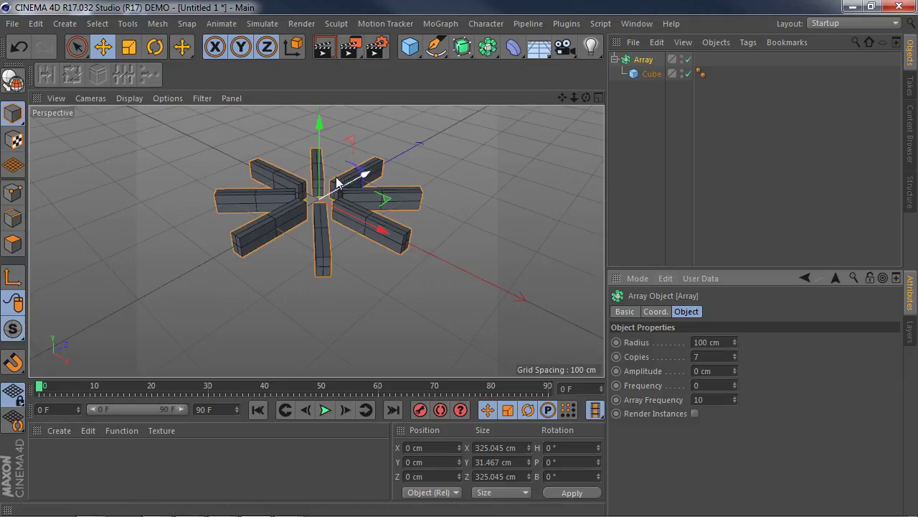
# - Shorten the cube inside the array to about 60 cm in Z
pyautogui.click(650, 74)
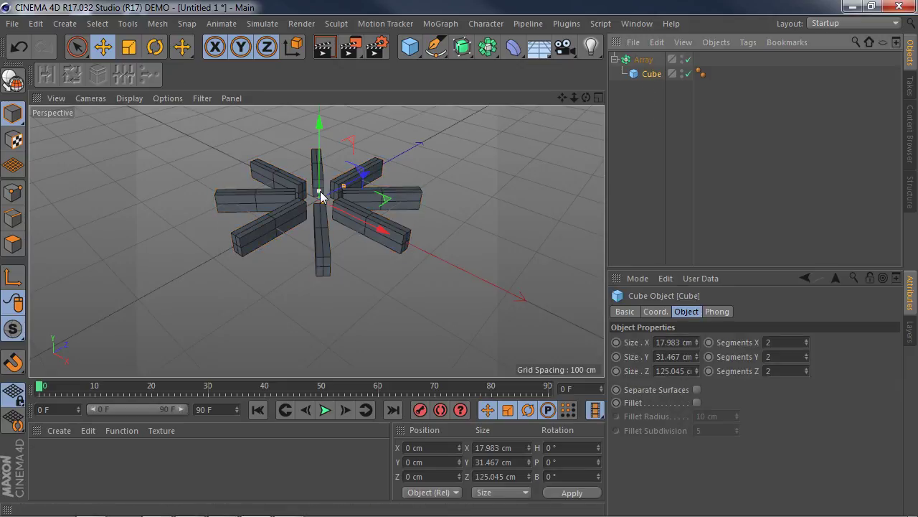
pyautogui.moveTo(343, 188)
pyautogui.mouseDown()
pyautogui.moveTo(361, 176)
pyautogui.moveTo(327, 190)
pyautogui.mouseUp()
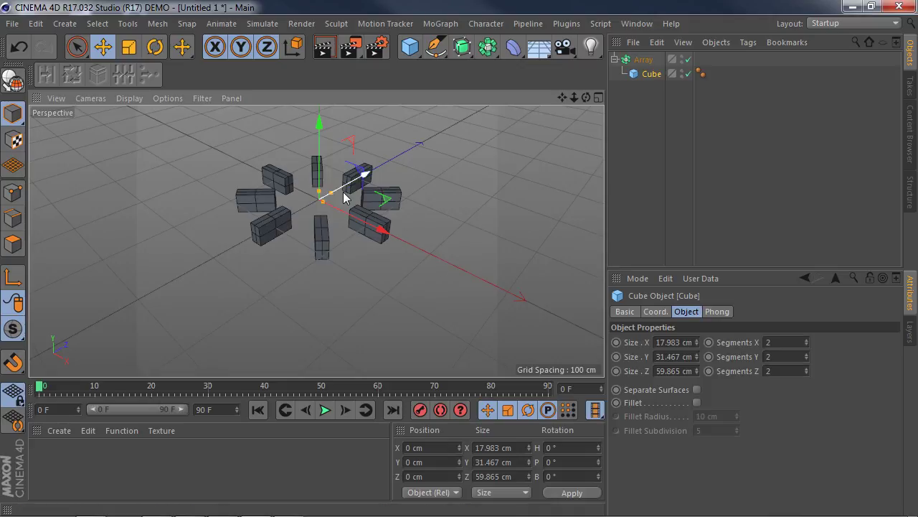
pyautogui.scroll(4, 343, 195)
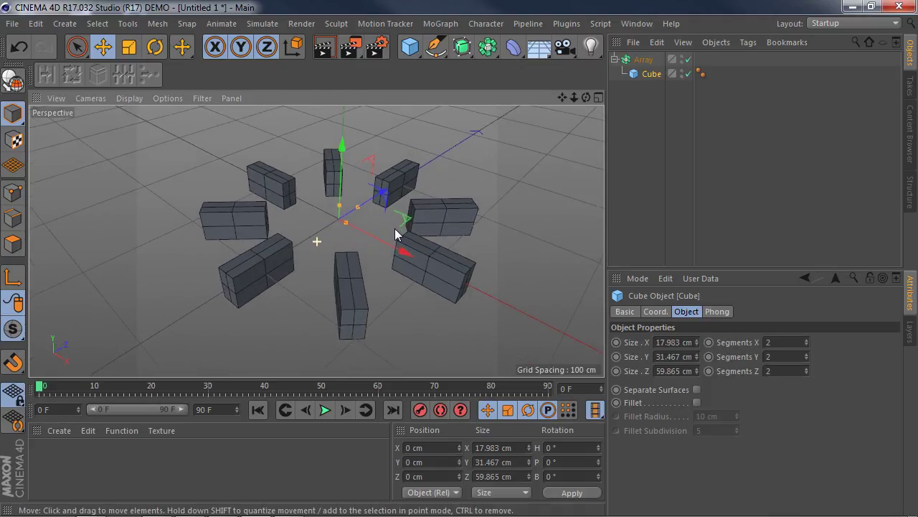
pyautogui.keyDown('alt'); pyautogui.moveTo(395, 233); pyautogui.dragTo(376, 282); pyautogui.keyUp('alt')
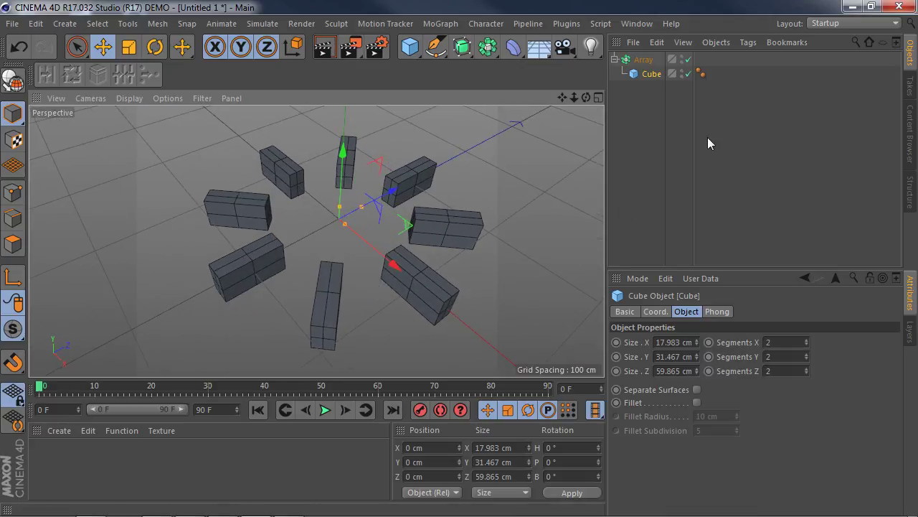
# - Select the Array object and raise its number of copies to 22
pyautogui.click(660, 61)
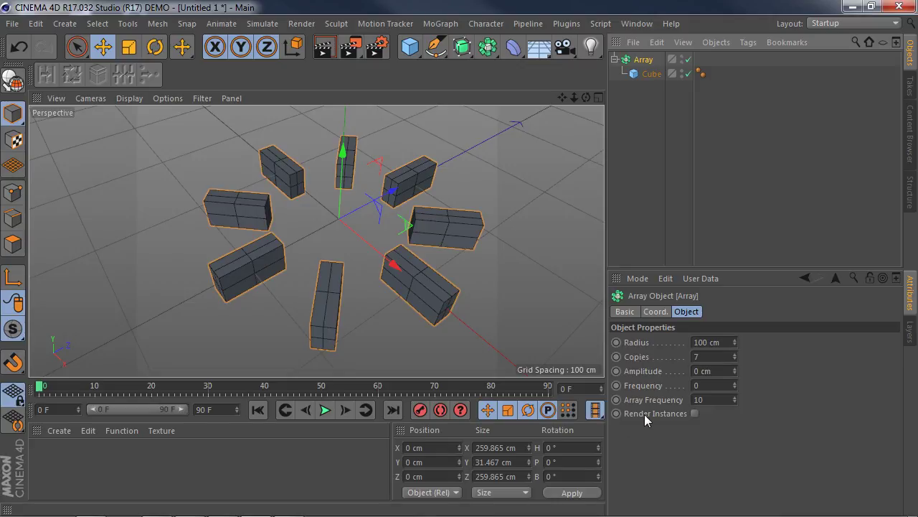
pyautogui.click(735, 355)
pyautogui.click(735, 354)
pyautogui.click(736, 355)
pyautogui.click(735, 355)
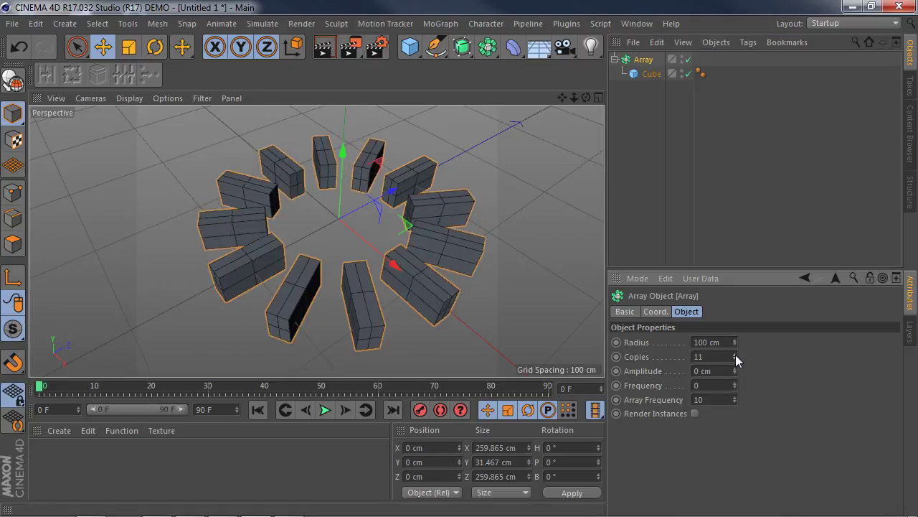
pyautogui.click(735, 355)
pyautogui.click(735, 354)
pyautogui.click(735, 355)
pyautogui.click(736, 355)
pyautogui.click(735, 354)
pyautogui.click(735, 355)
pyautogui.click(735, 354)
pyautogui.click(736, 355)
pyautogui.click(735, 354)
pyautogui.click(735, 355)
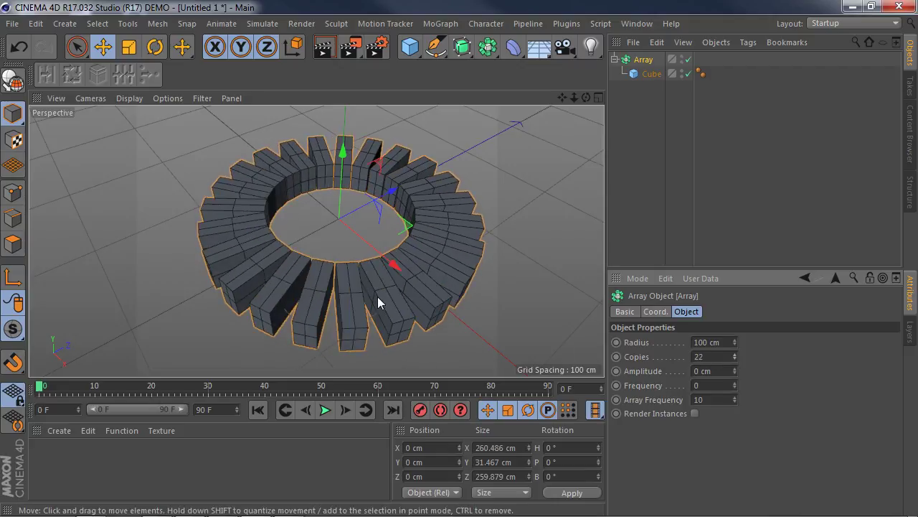
# - Reduce the Array's number of copies to 10
pyautogui.click(734, 358)
pyautogui.click(733, 358)
pyautogui.click(734, 358)
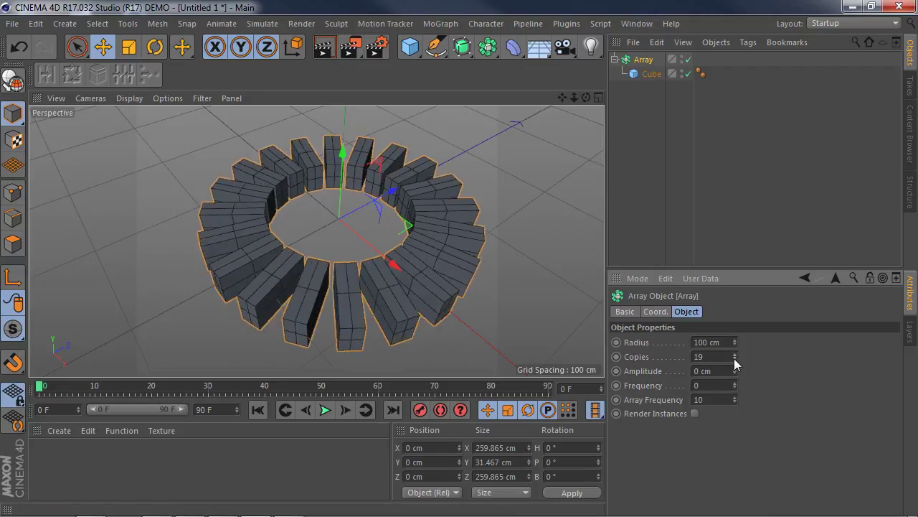
pyautogui.click(734, 358)
pyautogui.click(734, 358)
pyautogui.click(734, 358)
pyautogui.click(734, 358)
pyautogui.click(734, 358)
pyautogui.click(734, 358)
pyautogui.click(734, 358)
pyautogui.click(734, 358)
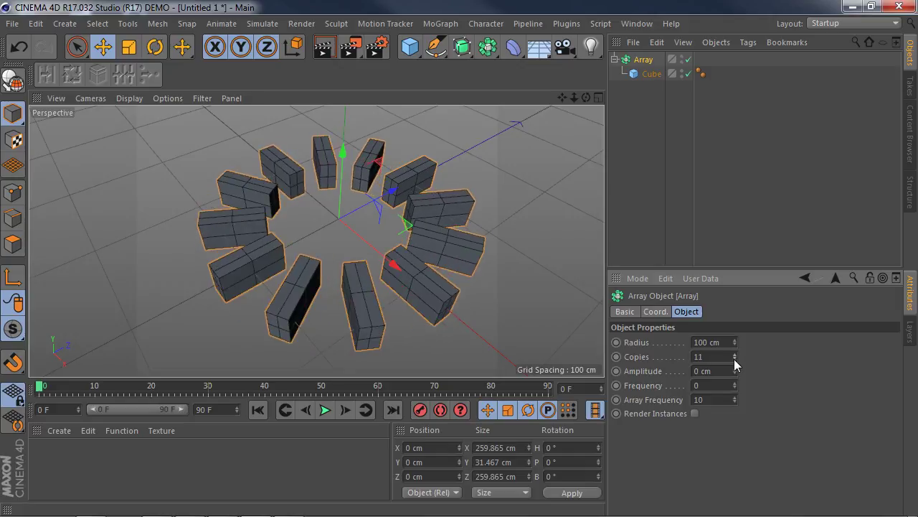
pyautogui.click(733, 358)
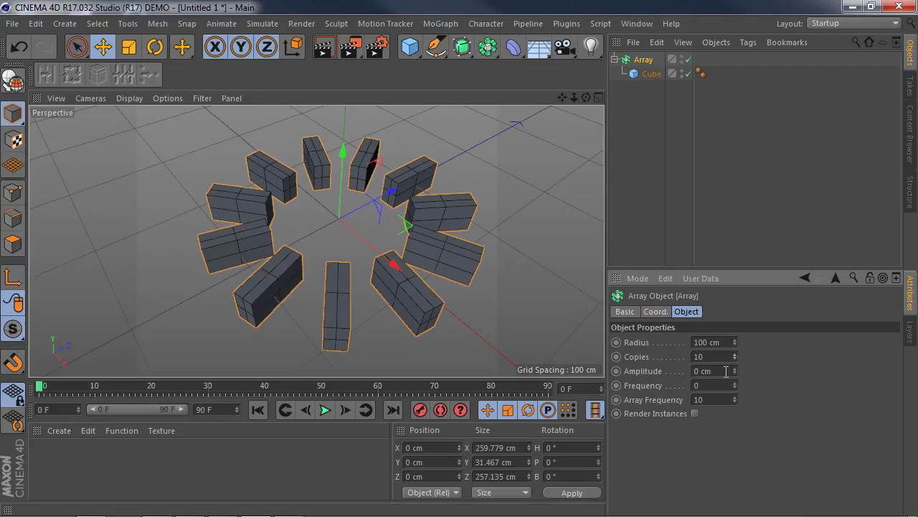
# - Try a wave on the Array with amplitude 46 cm, frequency 0.15 and array frequency 10.58
pyautogui.keyDown('alt'); pyautogui.moveTo(443, 270); pyautogui.dragTo(416, 245); pyautogui.keyUp('alt')
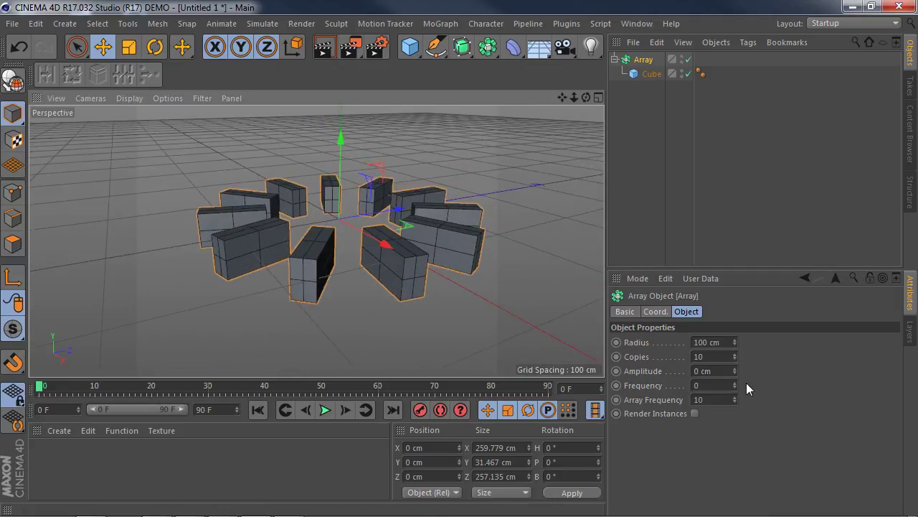
pyautogui.moveTo(735, 371); pyautogui.dragTo(734, 334)
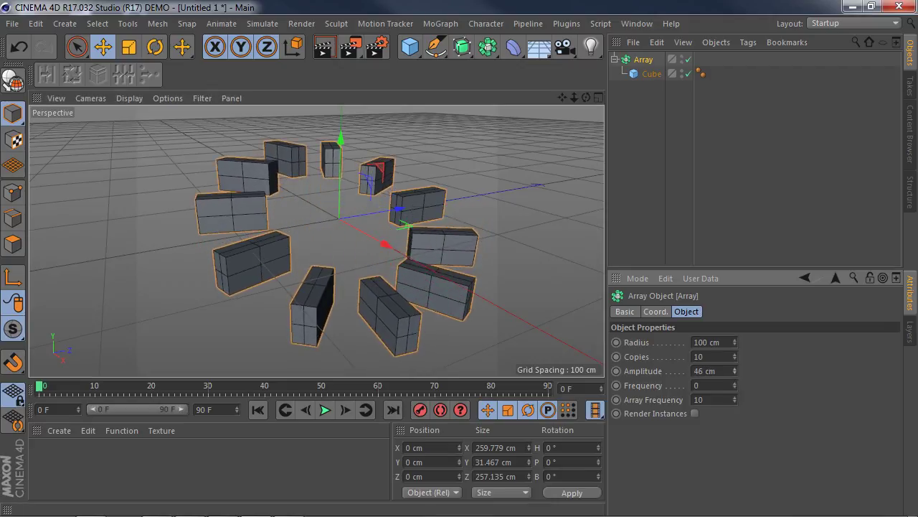
pyautogui.keyDown('alt'); pyautogui.moveTo(514, 348); pyautogui.dragTo(496, 303); pyautogui.keyUp('alt')
pyautogui.keyDown('alt'); pyautogui.moveTo(292, 248); pyautogui.dragTo(482, 323); pyautogui.keyUp('alt')
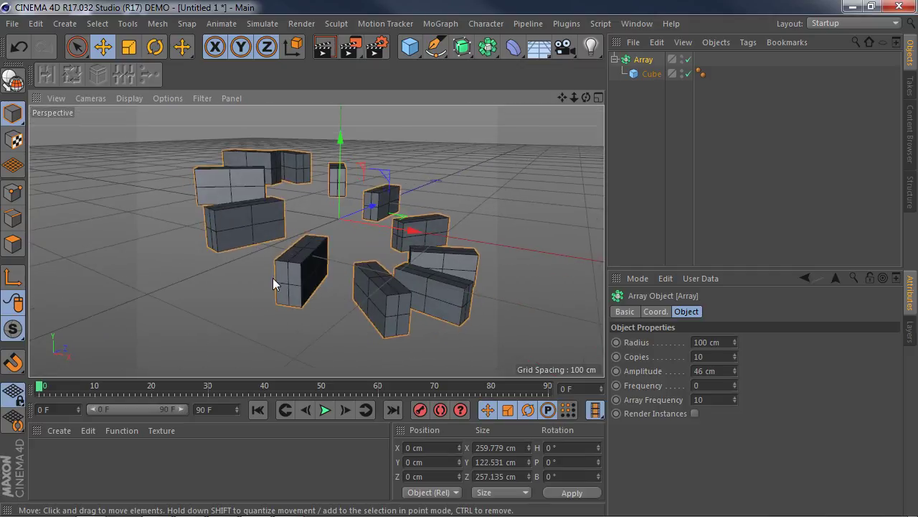
pyautogui.moveTo(736, 385); pyautogui.dragTo(735, 389)
pyautogui.click(716, 399)
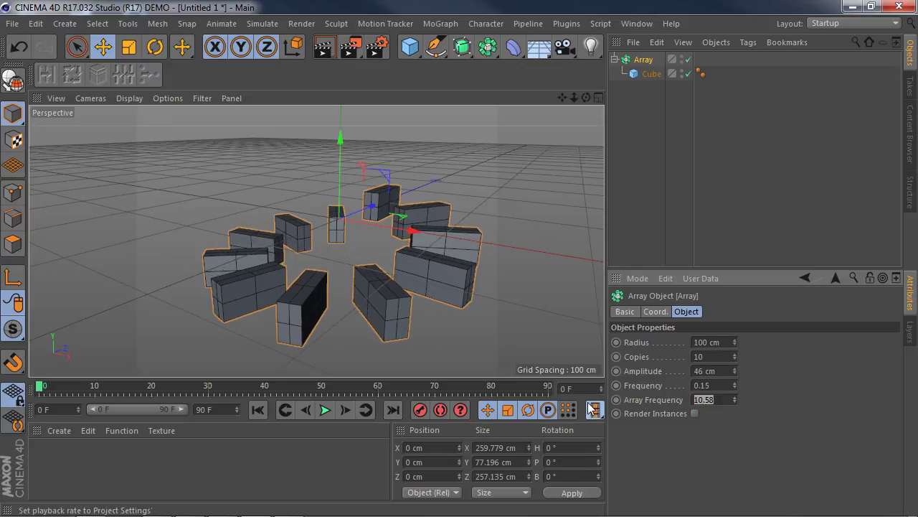
# - Set the Array's frequency, array frequency and amplitude all to 0
pyautogui.moveTo(722, 386); pyautogui.dragTo(604, 402)
pyautogui.write('0')
pyautogui.moveTo(724, 399); pyautogui.dragTo(499, 396)
pyautogui.write('0')
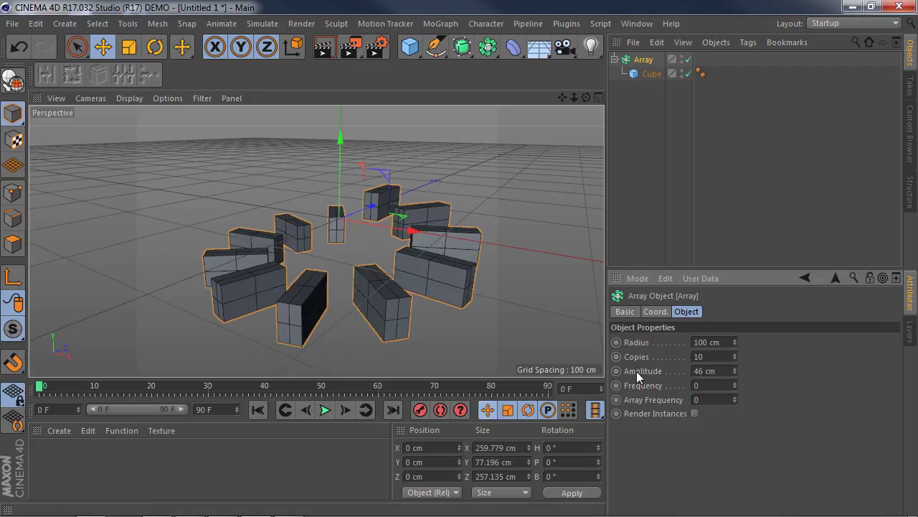
pyautogui.moveTo(721, 371); pyautogui.dragTo(533, 379)
pyautogui.write('0')
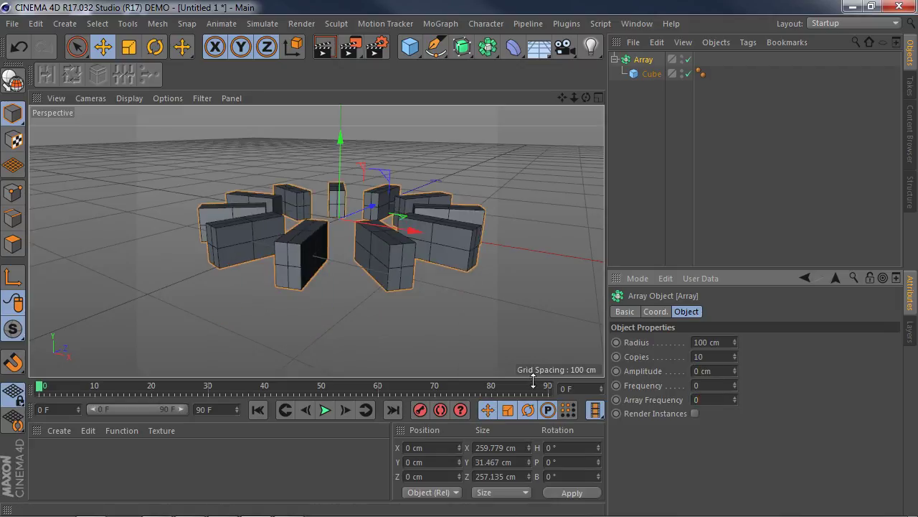
# - Review the Array's basic, coordinate and object properties
pyautogui.keyDown('alt'); pyautogui.moveTo(470, 278); pyautogui.dragTo(467, 297); pyautogui.keyUp('alt')
pyautogui.click(627, 313)
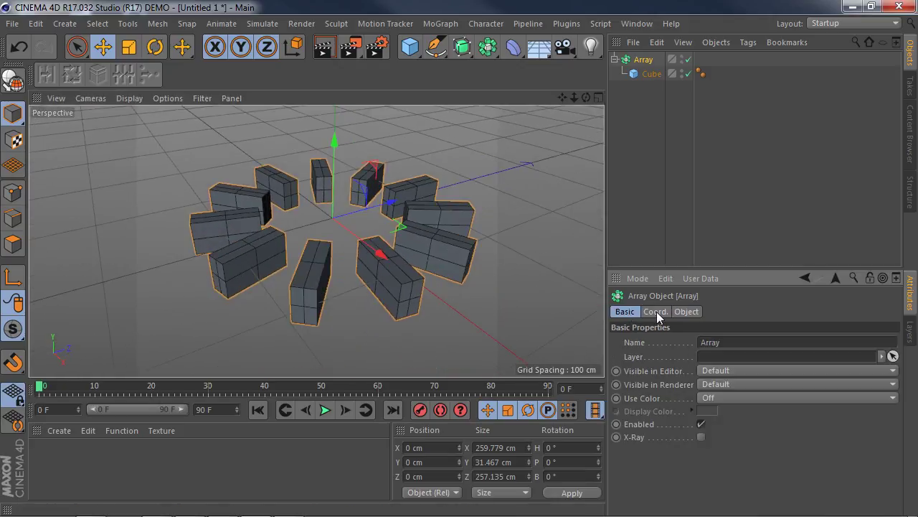
pyautogui.click(657, 314)
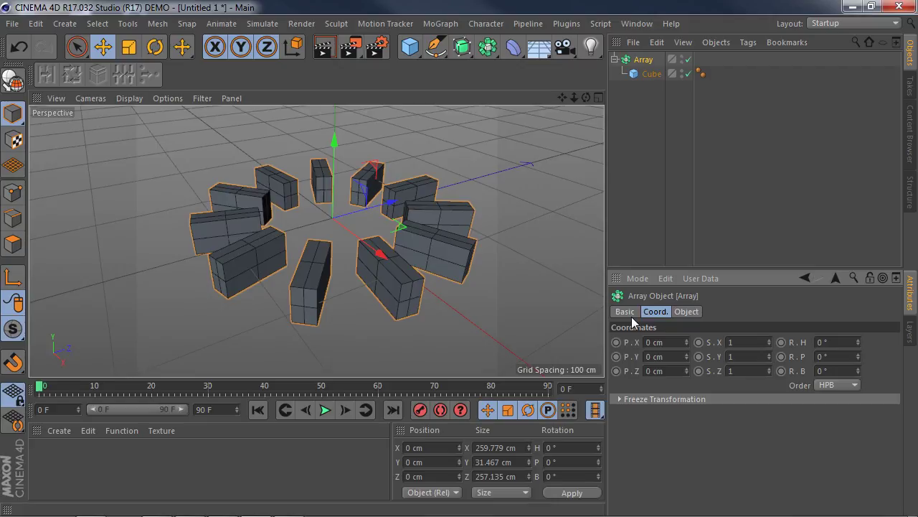
pyautogui.click(622, 314)
pyautogui.click(655, 313)
pyautogui.click(686, 314)
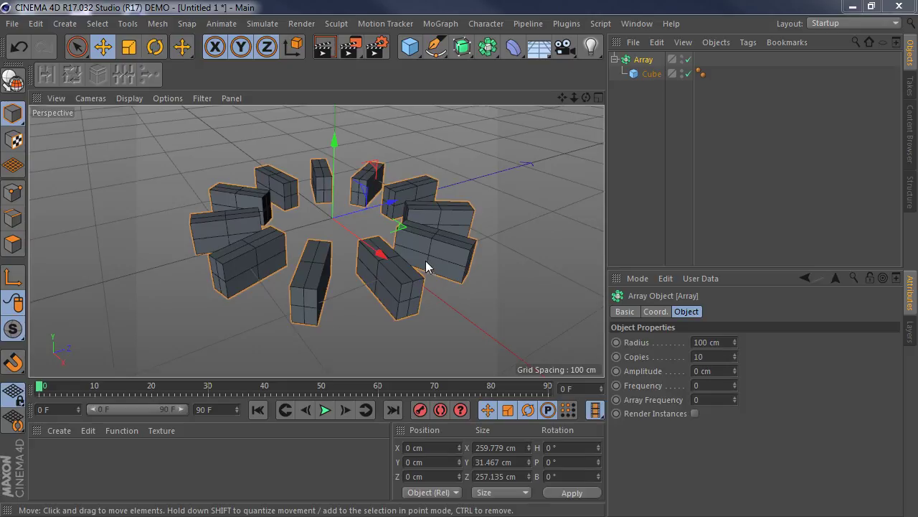
# - Make the Array object editable and expand its hierarchy into the individual cubes
pyautogui.keyDown('alt'); pyautogui.moveTo(427, 267); pyautogui.dragTo(427, 312); pyautogui.keyUp('alt')
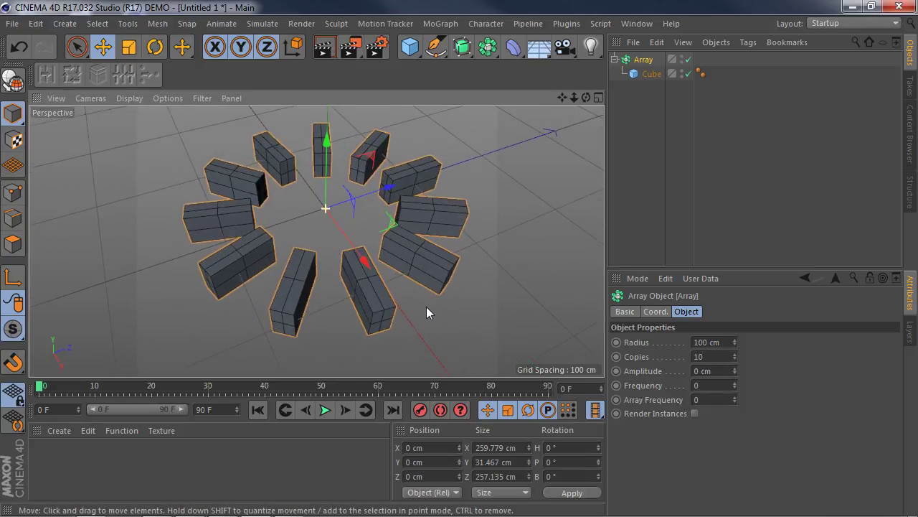
pyautogui.moveTo(404, 255)
pyautogui.keyDown('alt'); pyautogui.mouseDown()
pyautogui.moveTo(425, 266)
pyautogui.moveTo(409, 265)
pyautogui.mouseUp(); pyautogui.keyUp('alt')
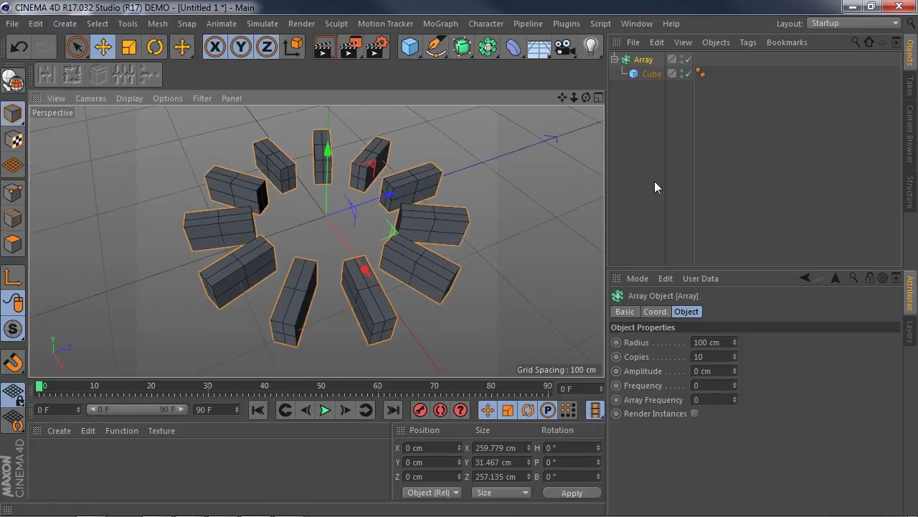
pyautogui.click(645, 74)
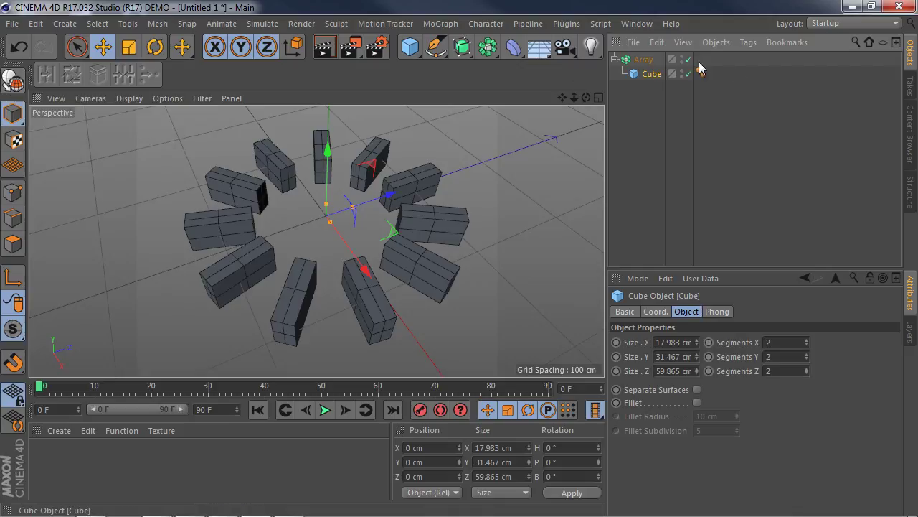
pyautogui.click(646, 60)
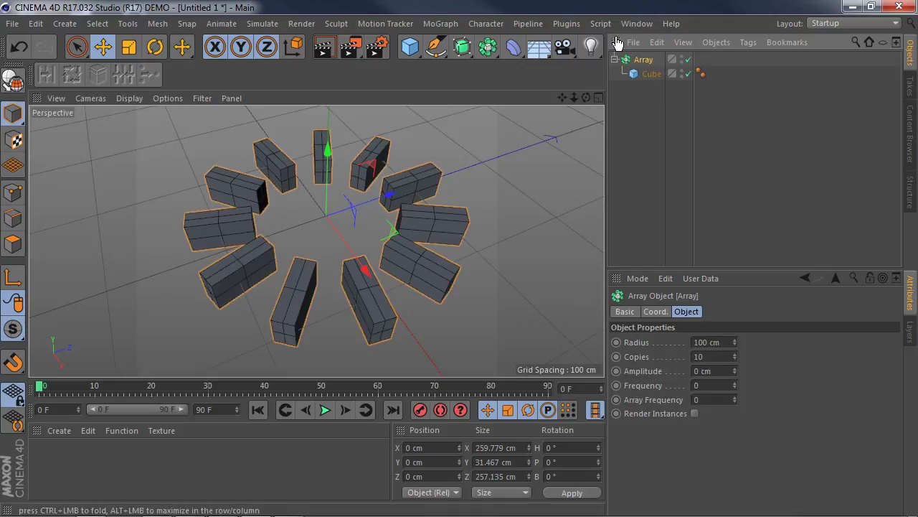
pyautogui.click(6, 82)
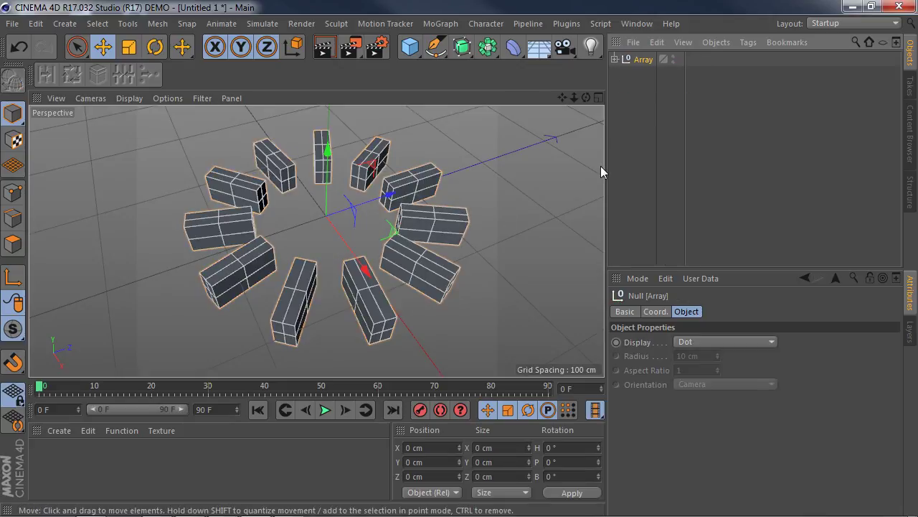
pyautogui.click(614, 60)
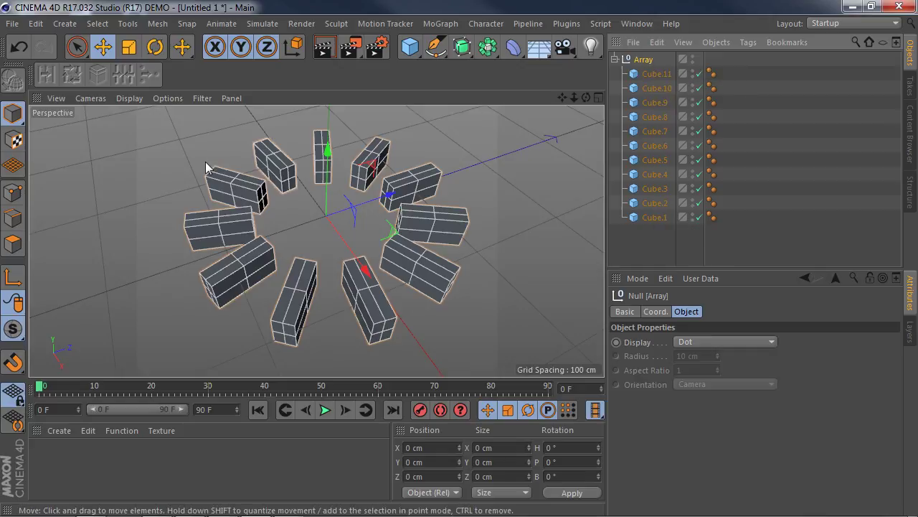
# - Scale two individual cubes along Z, Cube.11 to about 108 cm and Cube.8 to about 125 cm
pyautogui.click(130, 48)
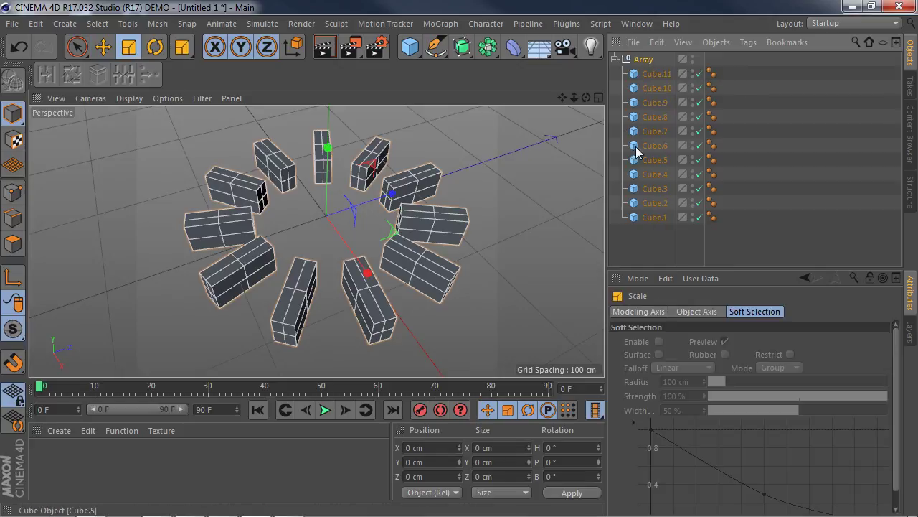
pyautogui.click(663, 73)
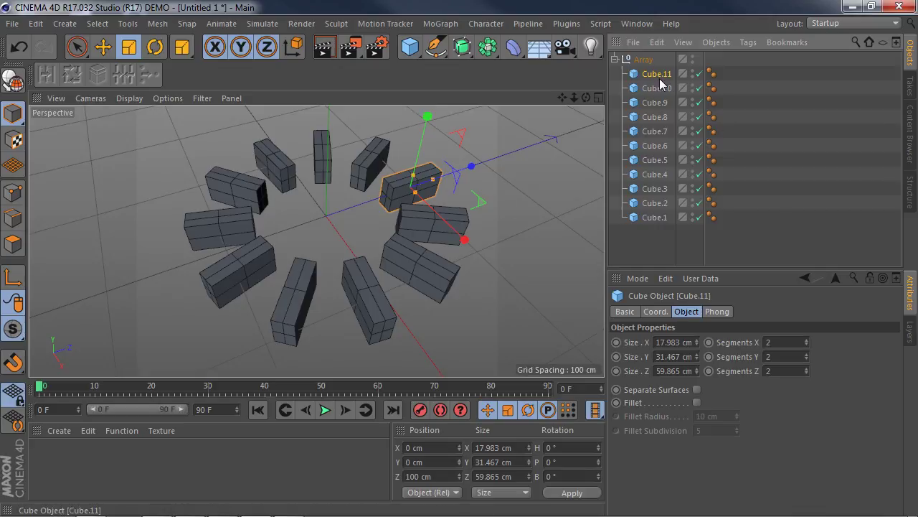
pyautogui.moveTo(425, 188); pyautogui.dragTo(463, 218)
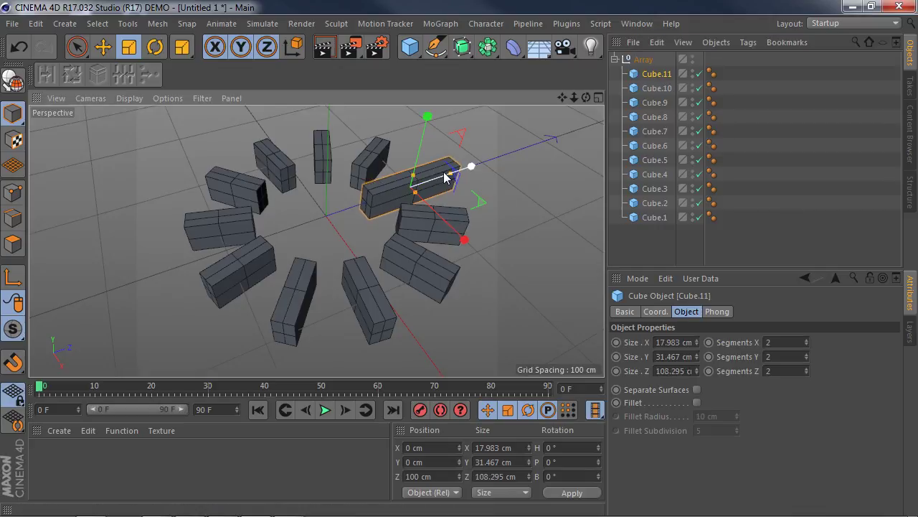
pyautogui.click(380, 304)
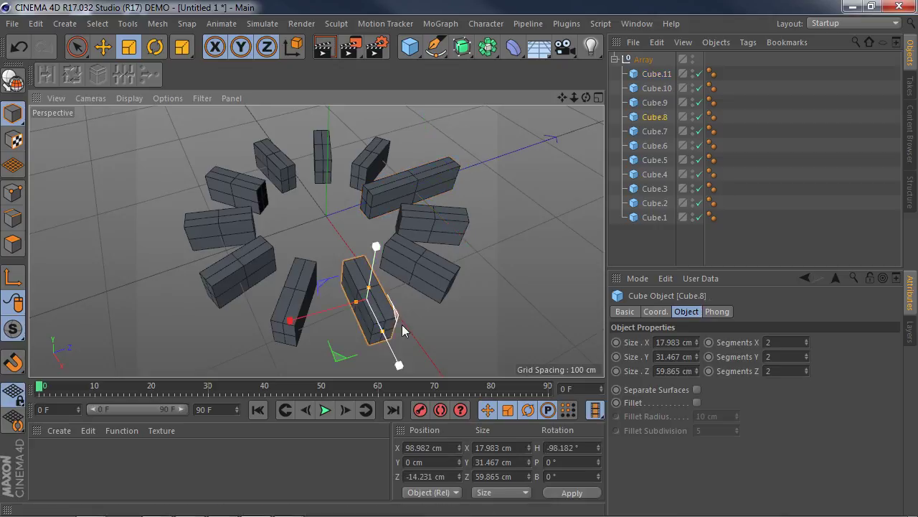
pyautogui.moveTo(381, 332); pyautogui.dragTo(399, 373)
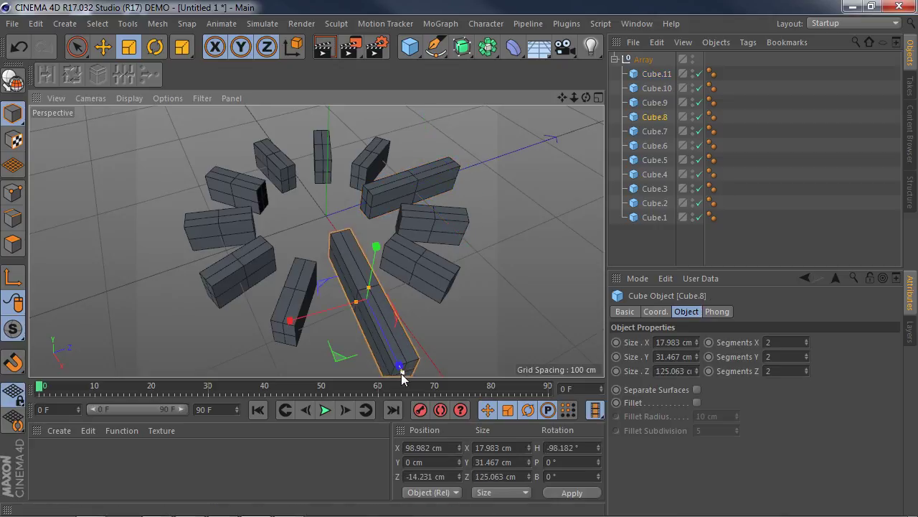
# - Scale two more cubes along Z, Cube.6 to about 126 cm and Cube.4 to about 177 cm
pyautogui.click(238, 264)
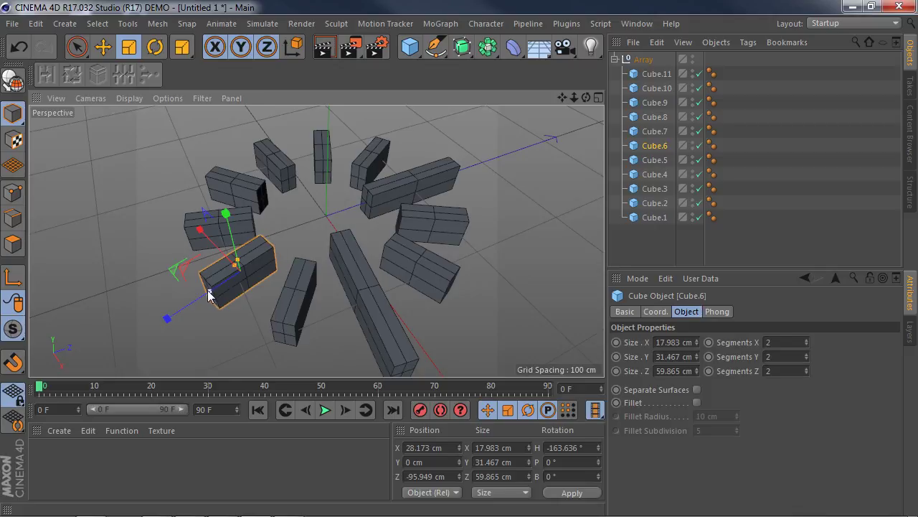
pyautogui.moveTo(210, 295); pyautogui.dragTo(169, 318)
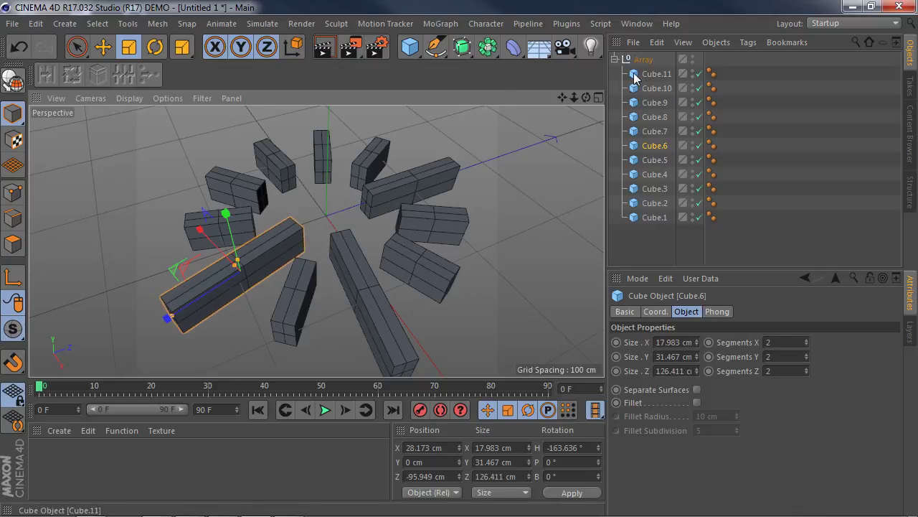
pyautogui.click(237, 184)
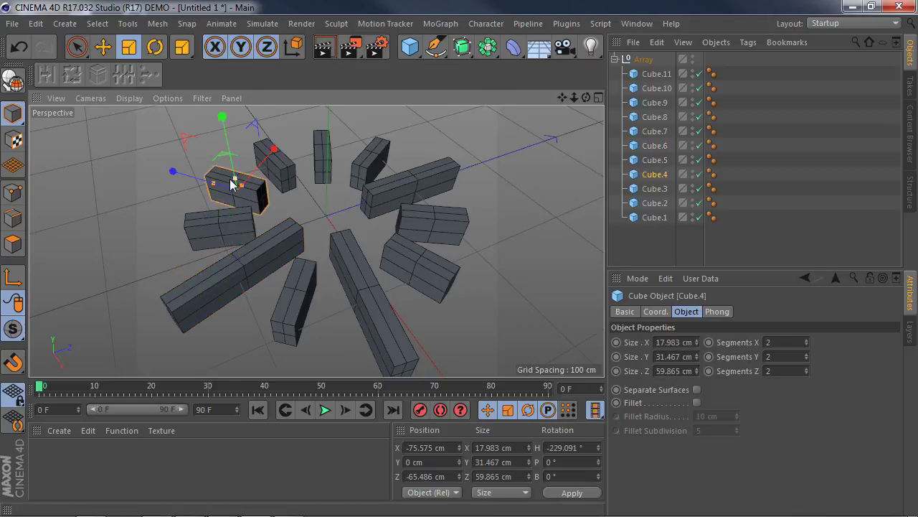
pyautogui.moveTo(214, 183); pyautogui.dragTo(169, 171)
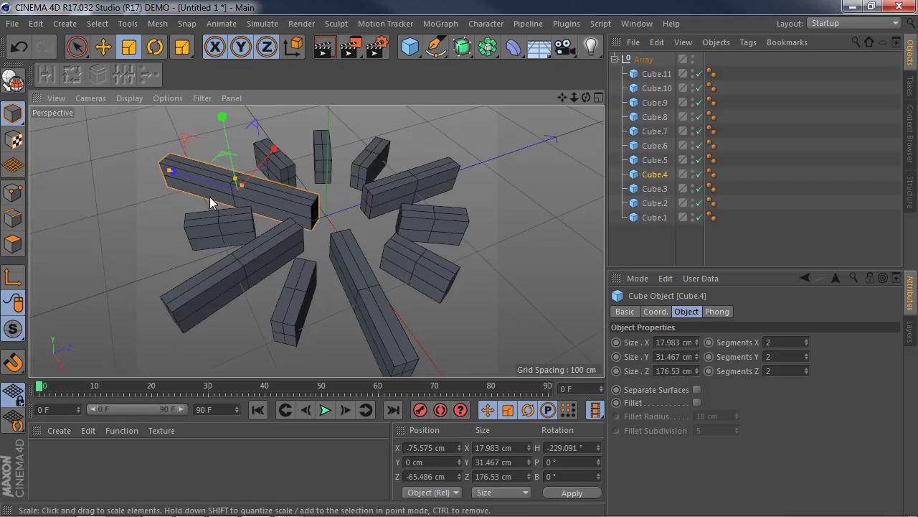
# - Convert all eleven parametric cubes, Cube.1 to Cube.11, into editable polygon objects
pyautogui.click(662, 76)
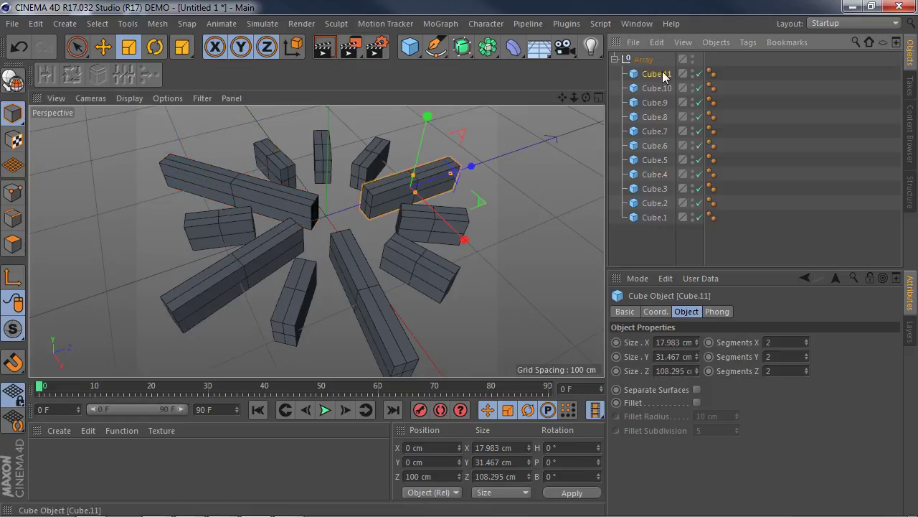
pyautogui.keyDown('shift'); pyautogui.click(656, 218); pyautogui.keyUp('shift')
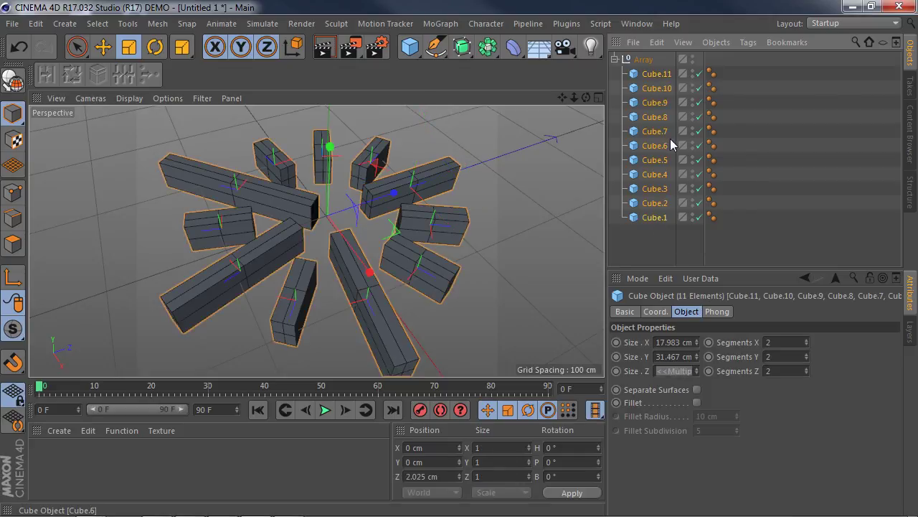
pyautogui.click(12, 80)
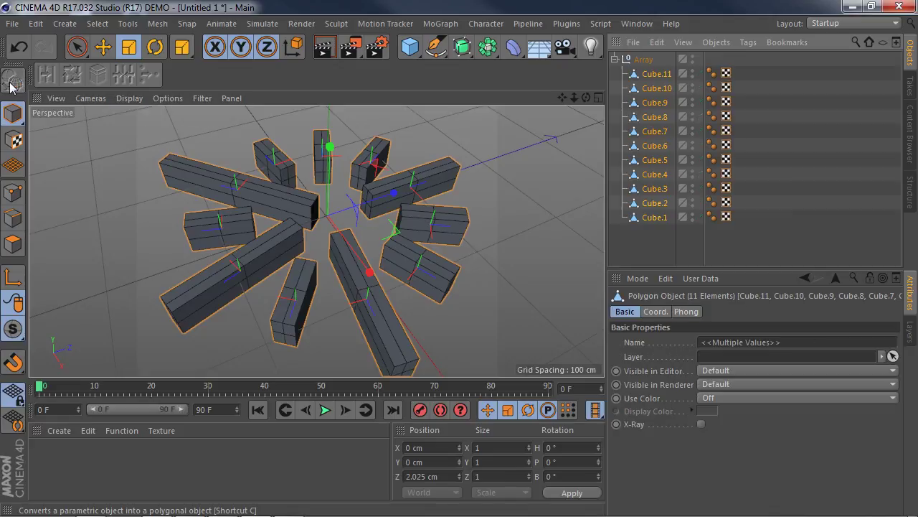
# - Try scaling an upper edge of Cube.1 in Edge mode, undo the change, and clear the edge selection
pyautogui.click(655, 218)
pyautogui.click(13, 217)
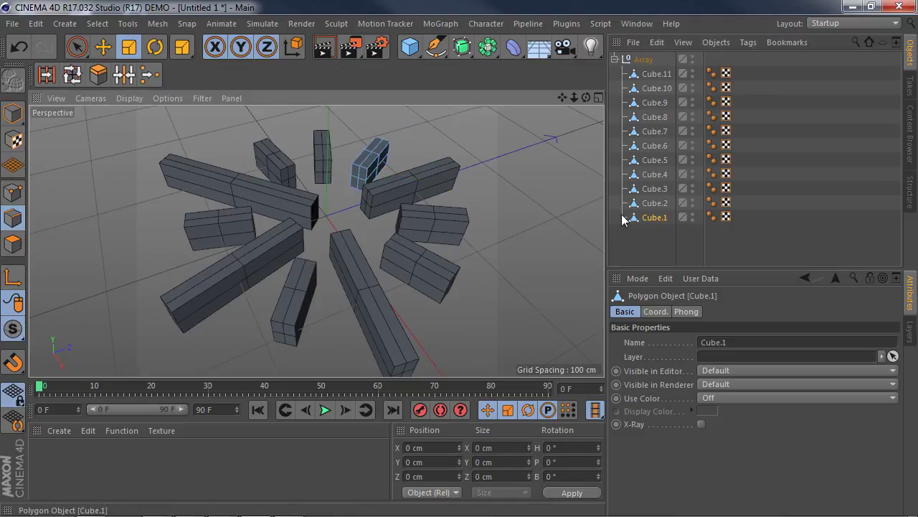
pyautogui.click(372, 165)
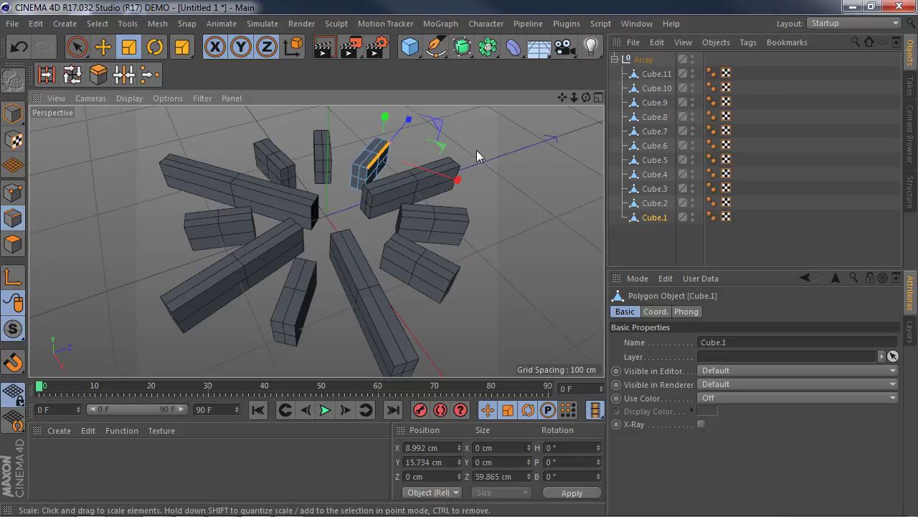
pyautogui.moveTo(387, 116); pyautogui.dragTo(409, 133)
pyautogui.hotkey('ctrl', 'z')
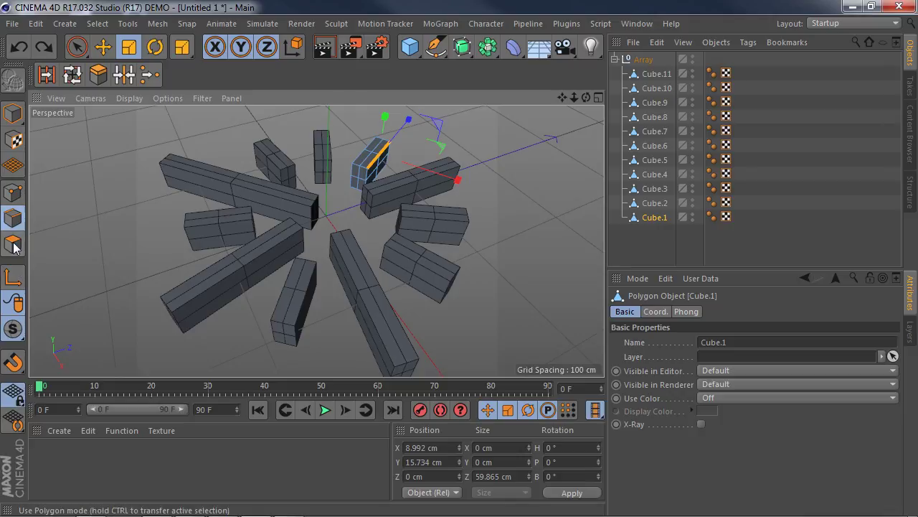
pyautogui.click(543, 205)
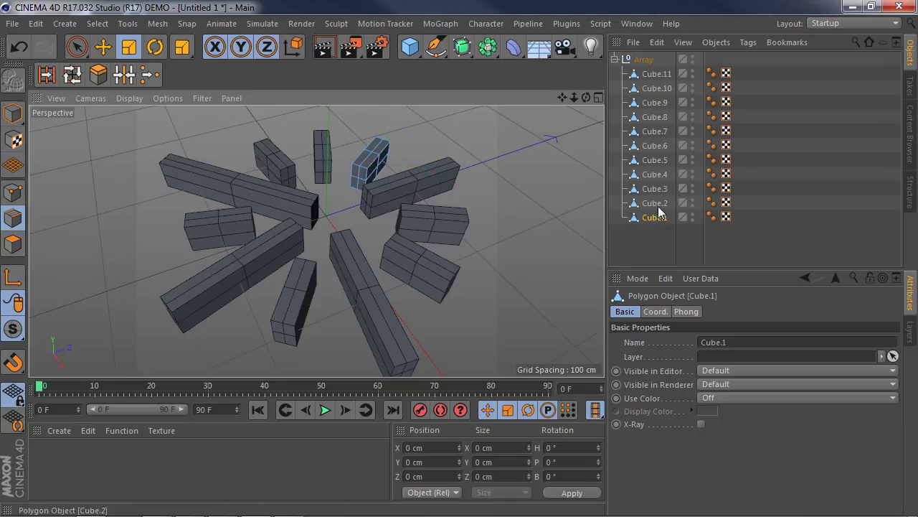
# - Move all eleven cubes out of the Array null to the top level of the hierarchy
pyautogui.moveTo(663, 240); pyautogui.dragTo(663, 77)
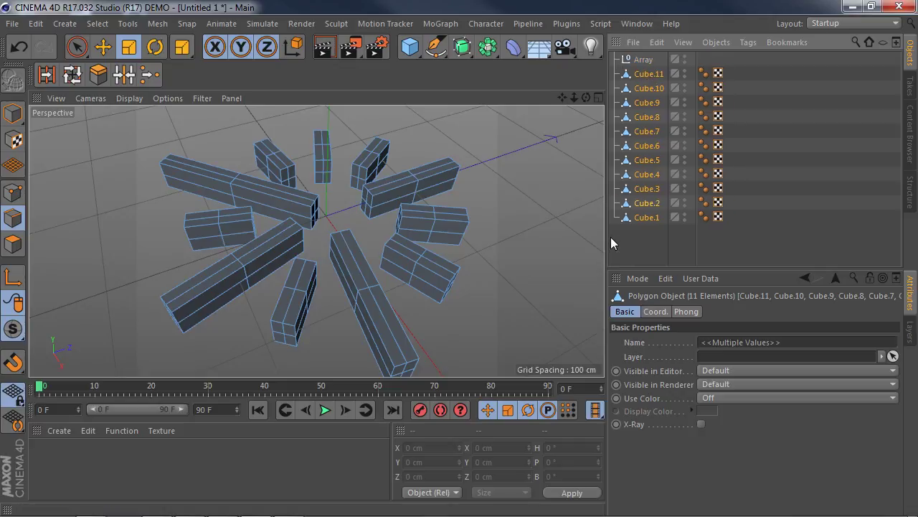
# - Test-render the view with the emptied Array null selected and delete that null
pyautogui.click(658, 61)
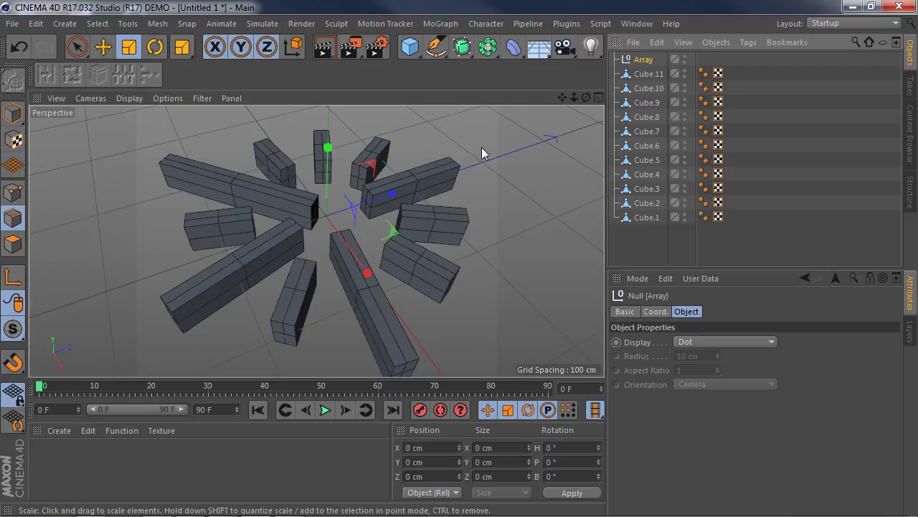
pyautogui.click(329, 47)
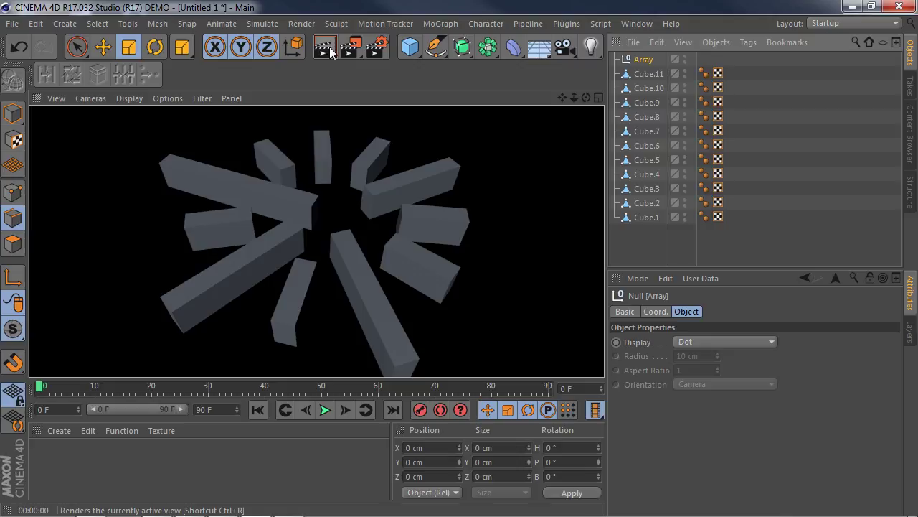
pyautogui.click(580, 183)
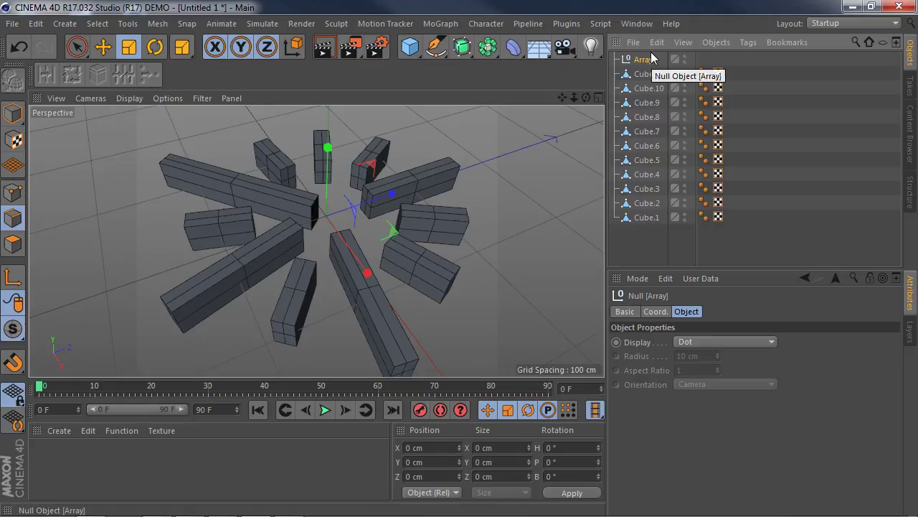
pyautogui.hotkey('ctrl', 'z')
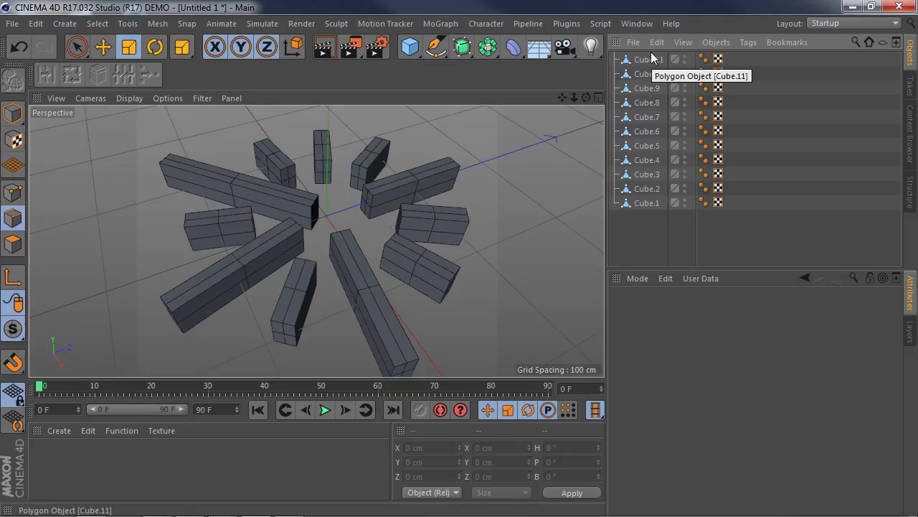
# - Select Cube.11, Cube.10 and the group Cube.1 to Cube.6 to examine them as separate objects
pyautogui.click(435, 181)
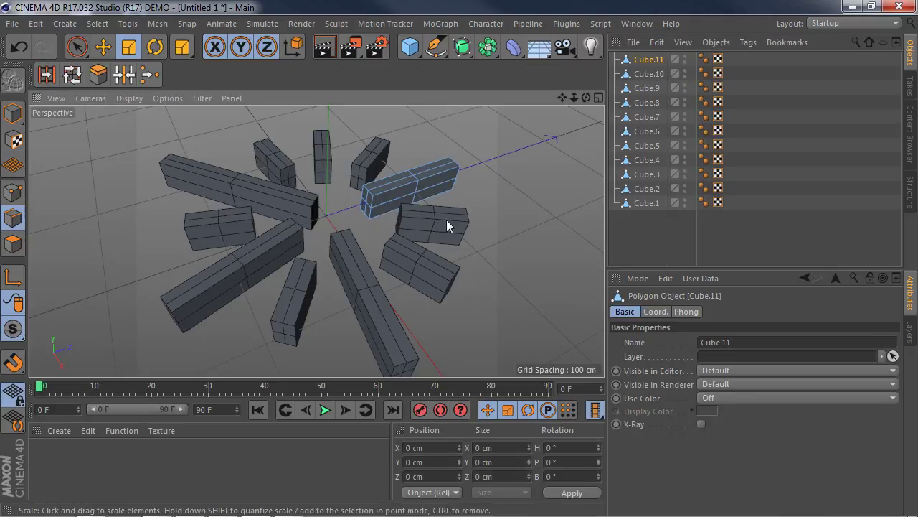
pyautogui.click(651, 73)
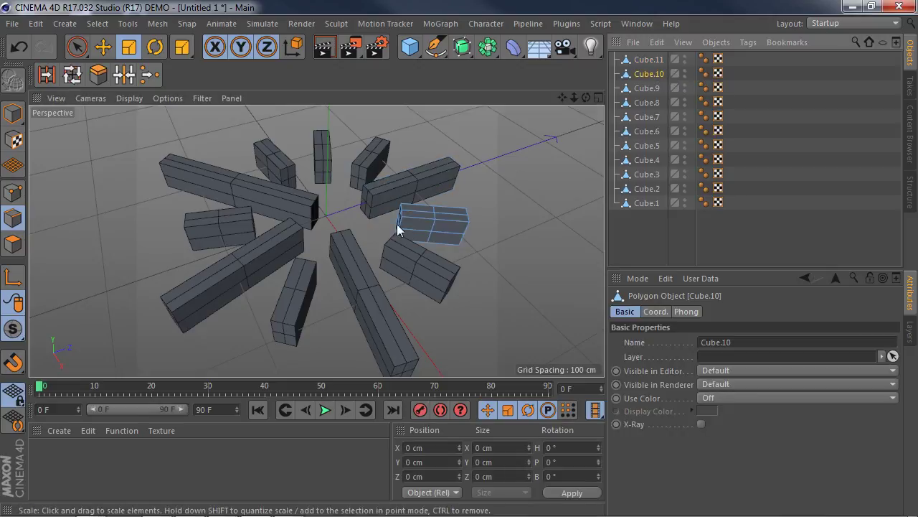
pyautogui.moveTo(659, 239); pyautogui.dragTo(610, 128)
# - Close all open projects without saving the changes
pyautogui.click(12, 23)
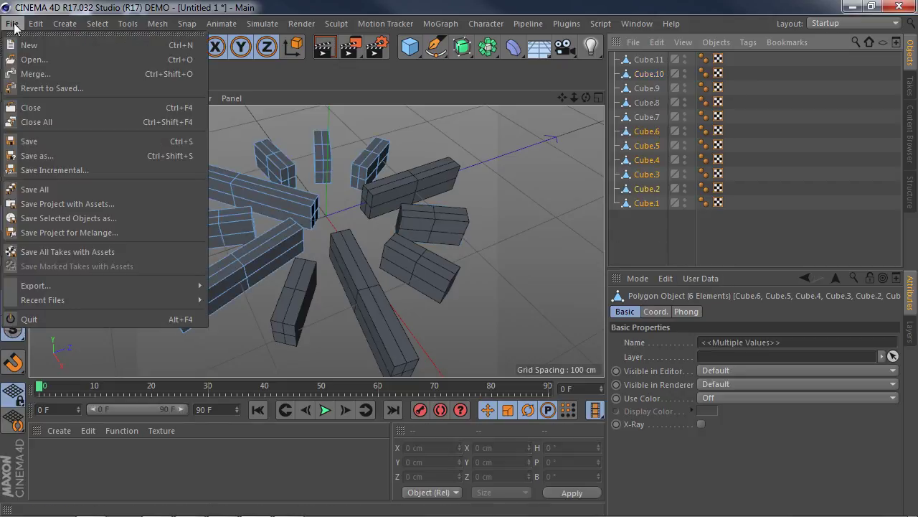
pyautogui.click(35, 123)
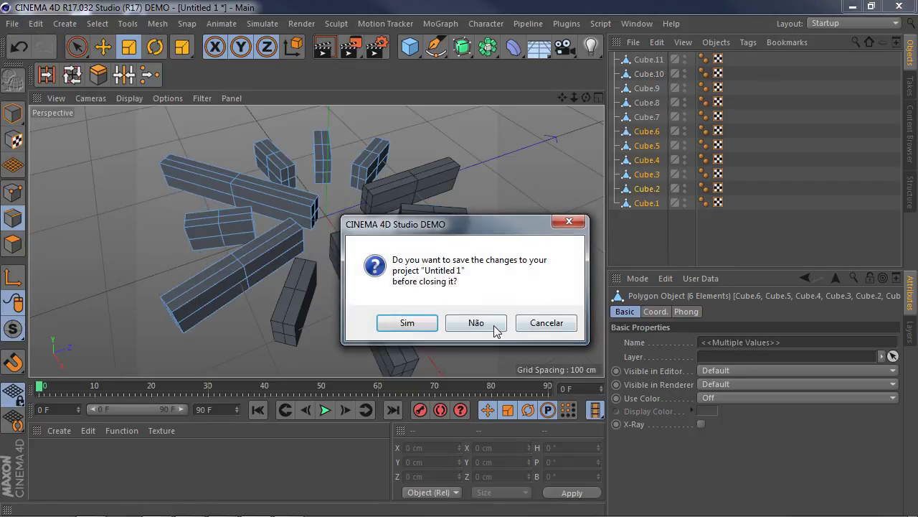
pyautogui.click(494, 325)
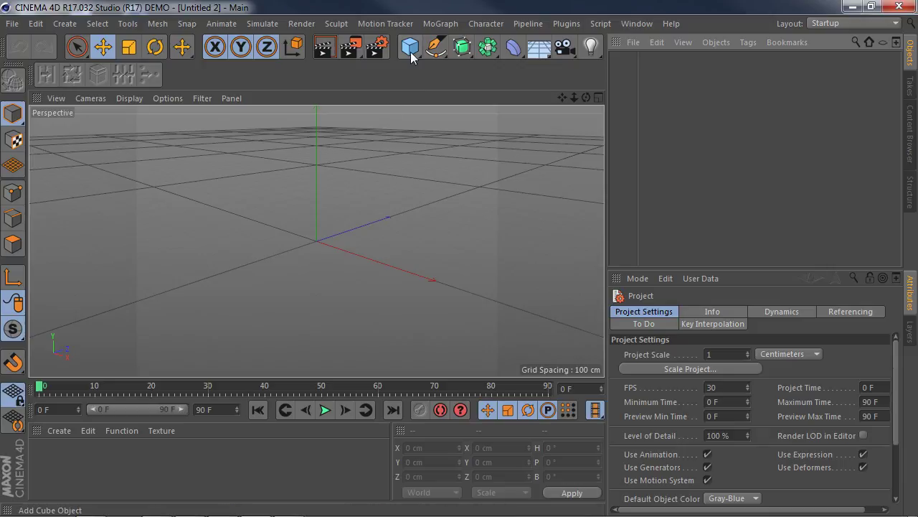
# - Add a cube and set its X, Y and Z sizes to 50 cm each
pyautogui.click(410, 47)
pyautogui.click(477, 447)
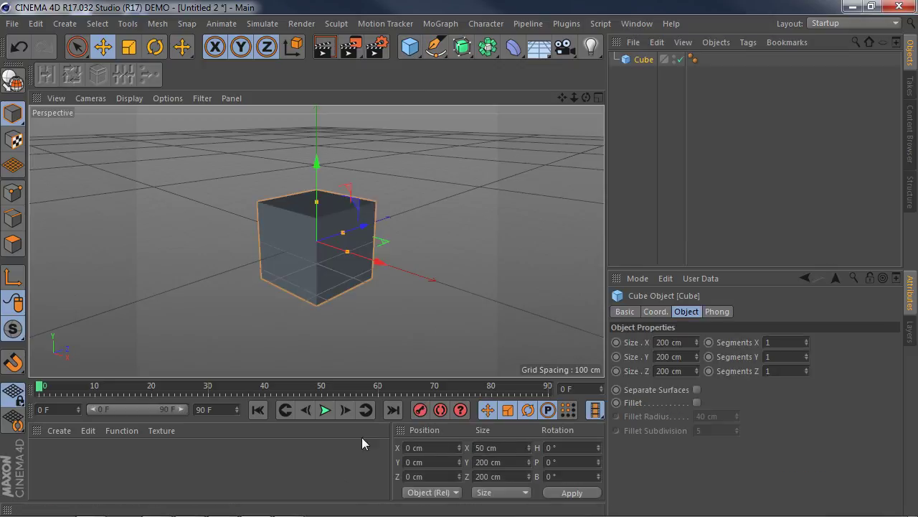
pyautogui.press('Return')
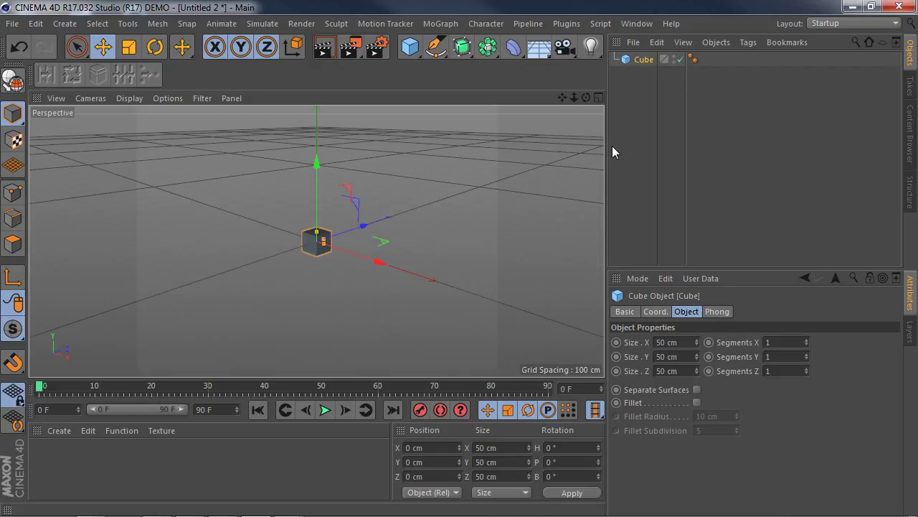
# - Add an Array object with 10 copies and a 100 cm radius, and make the cube its child
pyautogui.click(488, 49)
pyautogui.click(535, 66)
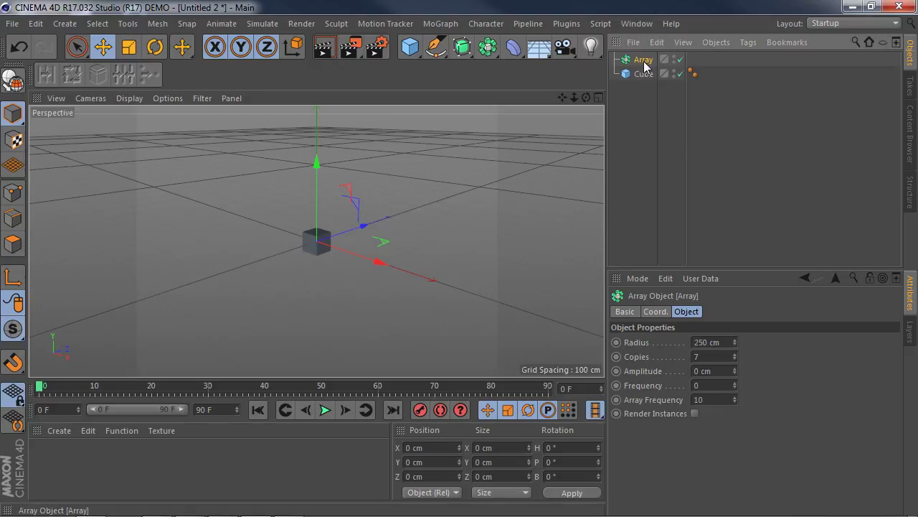
pyautogui.click(707, 357)
pyautogui.write('10')
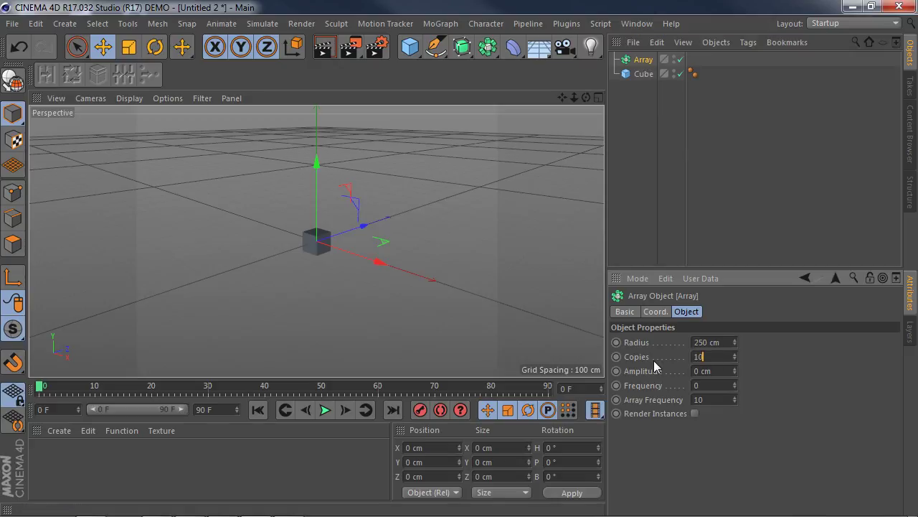
pyautogui.click(703, 342)
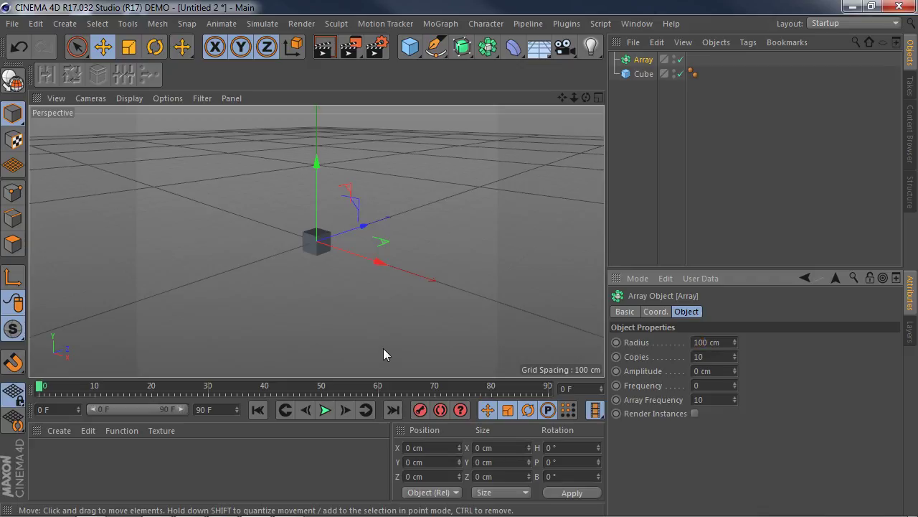
pyautogui.moveTo(641, 74); pyautogui.dragTo(638, 61)
# - Resize the arrayed cube to about 22 cm in X and about 54 cm in Z
pyautogui.keyDown('alt'); pyautogui.moveTo(304, 298); pyautogui.dragTo(324, 354); pyautogui.keyUp('alt')
pyautogui.scroll(6, 327, 228)
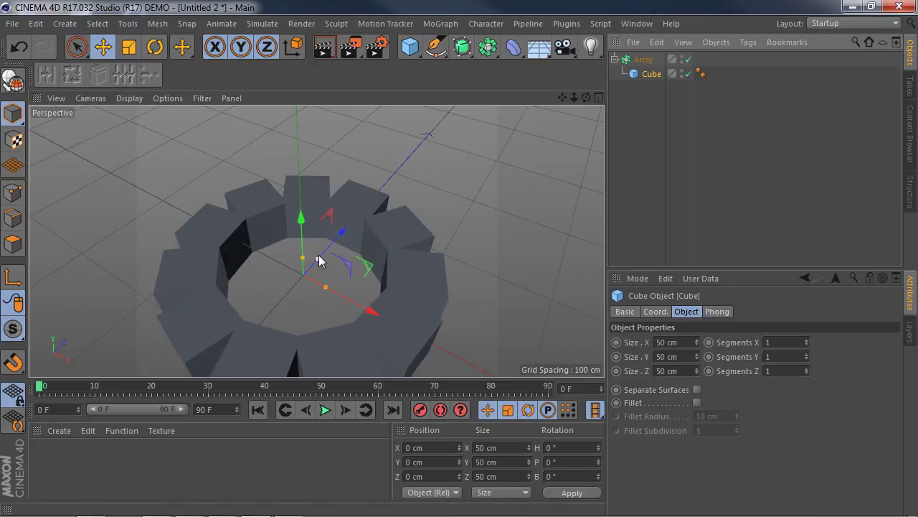
pyautogui.moveTo(317, 263)
pyautogui.mouseDown()
pyautogui.moveTo(332, 260)
pyautogui.moveTo(313, 268)
pyautogui.moveTo(324, 266)
pyautogui.moveTo(328, 285)
pyautogui.moveTo(312, 280)
pyautogui.mouseUp()
pyautogui.moveTo(324, 278)
pyautogui.keyDown('alt'); pyautogui.mouseDown(button='middle')
pyautogui.moveTo(302, 201)
pyautogui.moveTo(346, 221)
pyautogui.mouseUp(button='middle'); pyautogui.keyUp('alt')
# - Switch the perspective view to Gouraud Shading (Lines) and inspect the ring of cubes from different angles
pyautogui.click(139, 95)
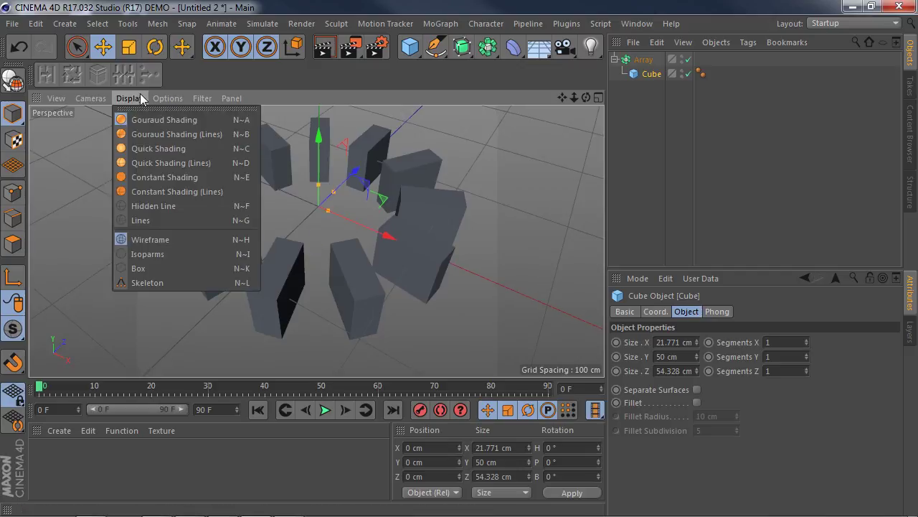
pyautogui.click(157, 136)
pyautogui.keyDown('alt'); pyautogui.moveTo(481, 318); pyautogui.dragTo(478, 309); pyautogui.keyUp('alt')
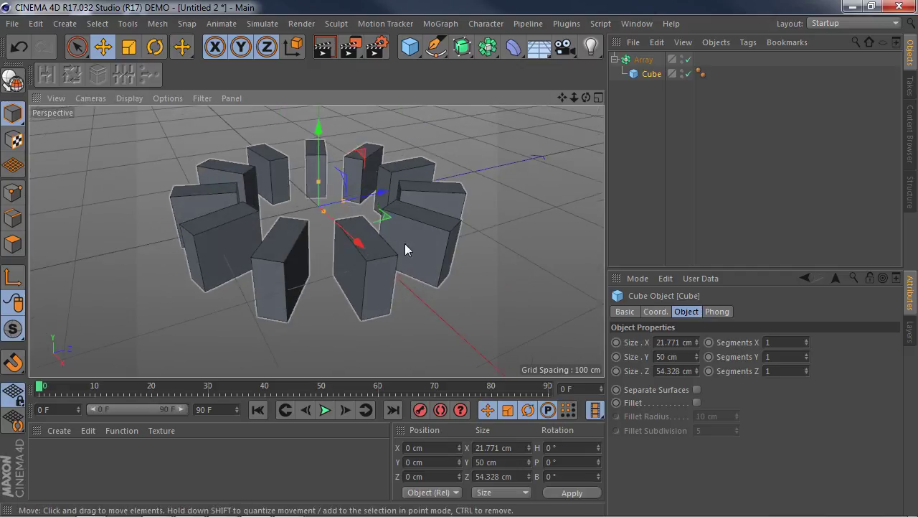
pyautogui.keyDown('alt'); pyautogui.moveTo(277, 256); pyautogui.dragTo(522, 224); pyautogui.keyUp('alt')
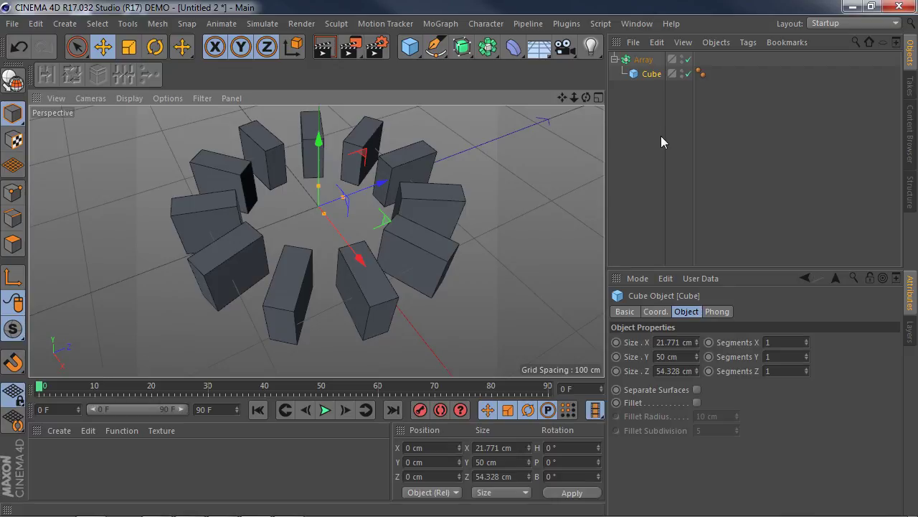
# - Enable Render Instances for the Array object
pyautogui.click(646, 59)
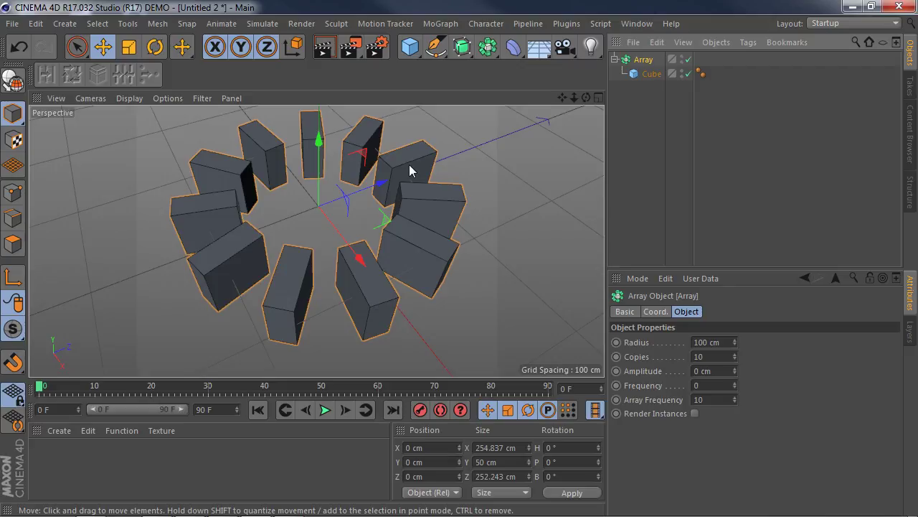
pyautogui.click(693, 413)
# - Make the Array editable and expand its hierarchy to examine Cube.11 and the instance objects
pyautogui.click(646, 62)
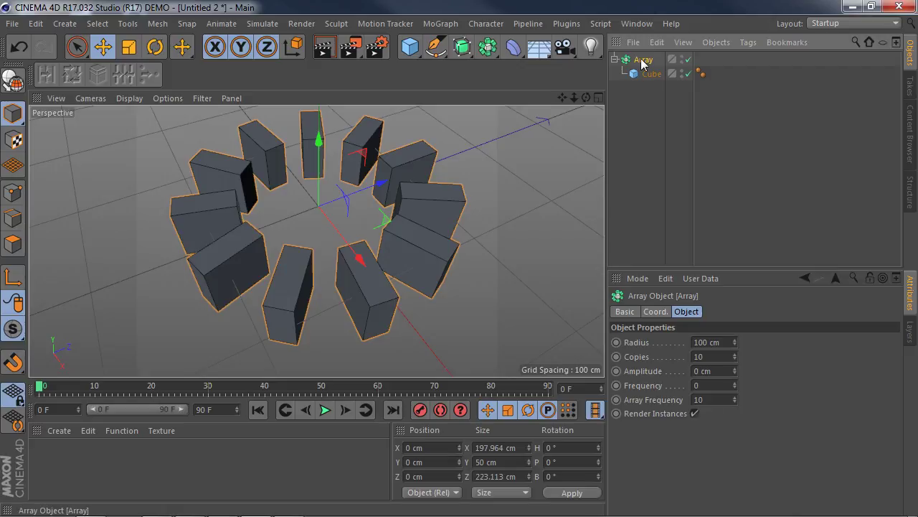
pyautogui.click(13, 79)
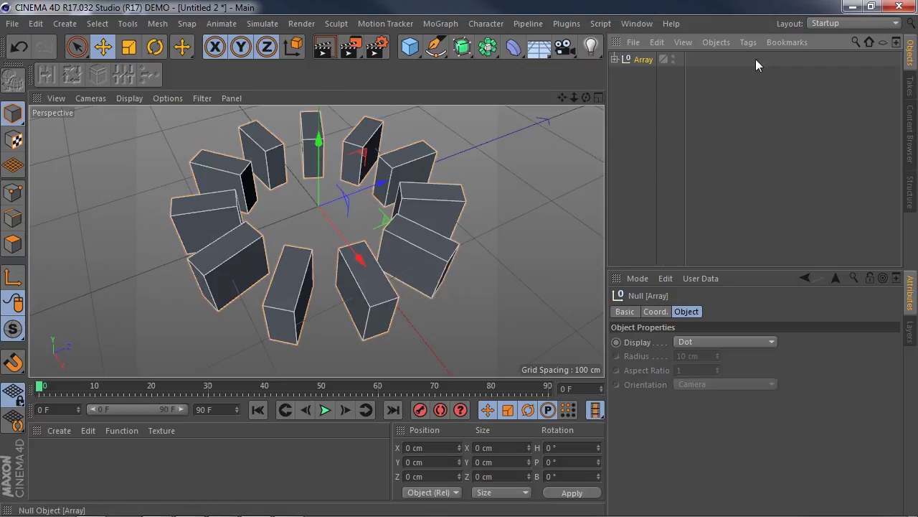
pyautogui.click(615, 59)
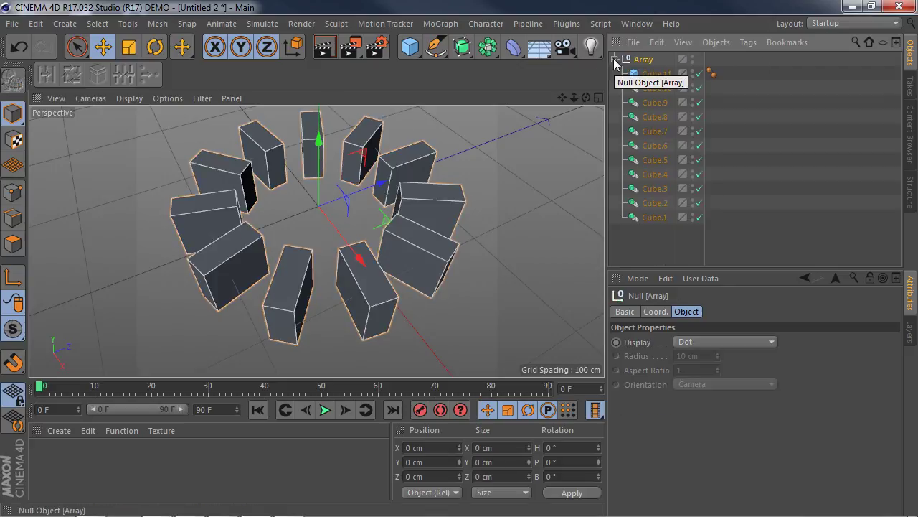
pyautogui.click(664, 74)
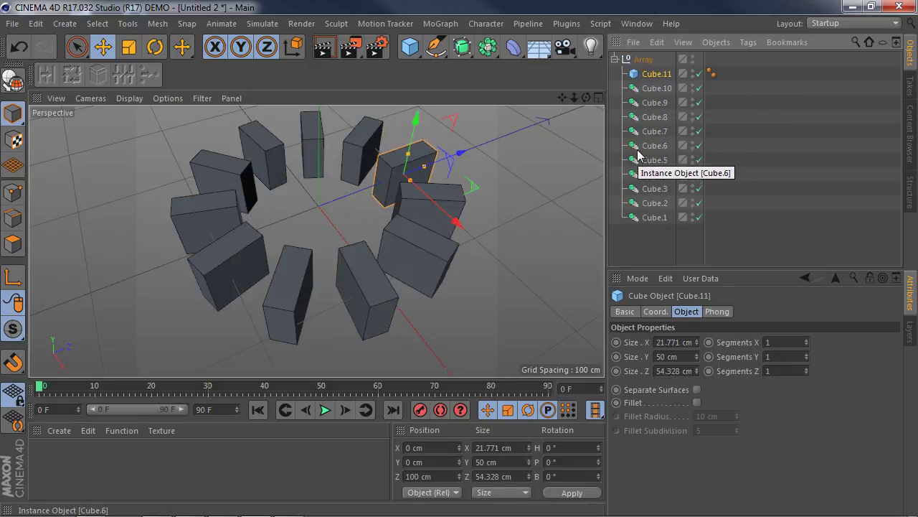
# - Try moving the instance Cube.10 outward along its Z axis to about X 69 cm, Z 107 cm, and undo the move
pyautogui.click(655, 88)
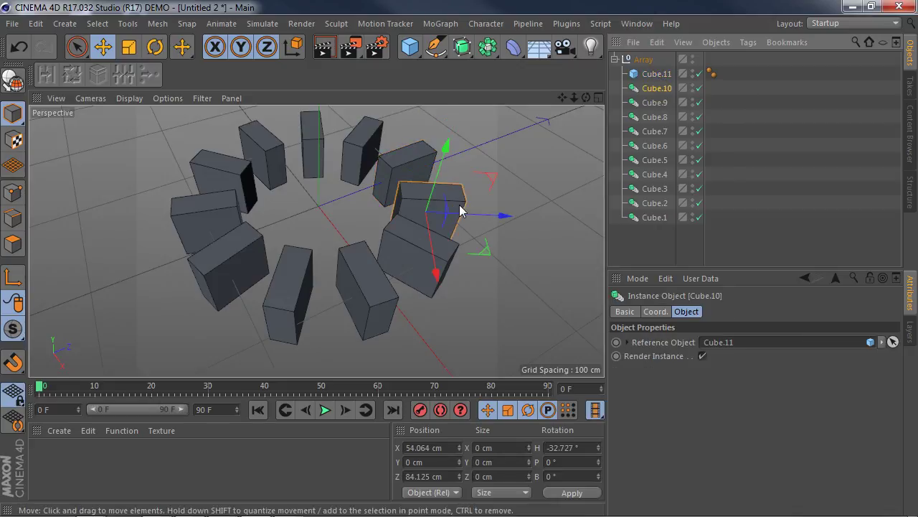
pyautogui.click(655, 105)
pyautogui.click(658, 90)
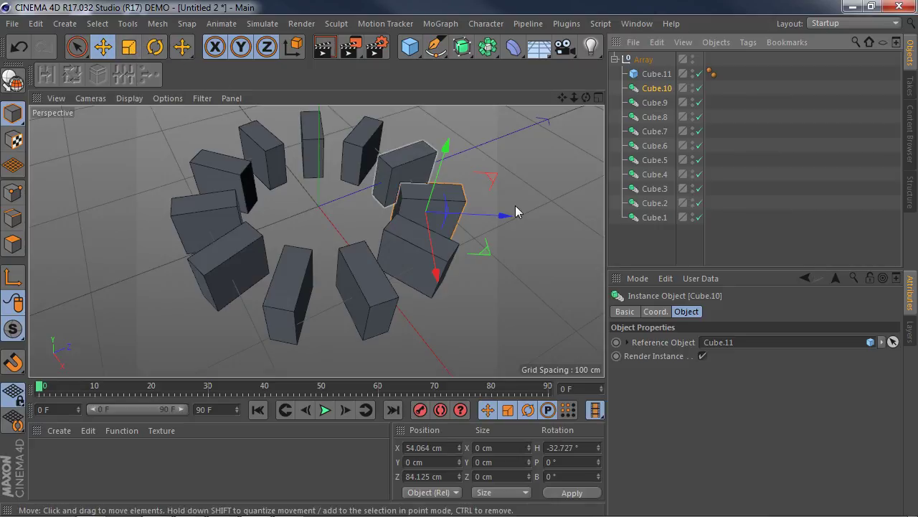
pyautogui.moveTo(505, 215); pyautogui.dragTo(536, 223)
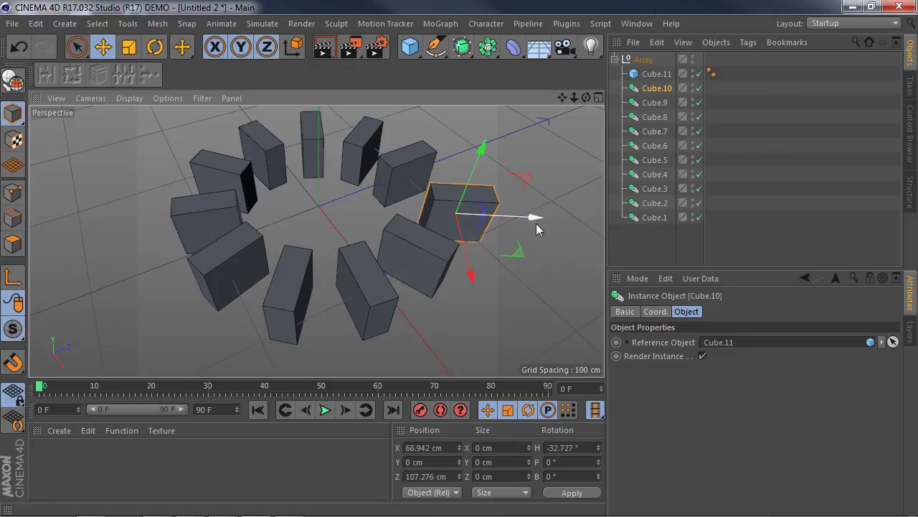
pyautogui.hotkey('ctrl', 'z')
# - Try rotating the instance Cube.10, undo the rotation, and attempt to scale the instance
pyautogui.click(152, 49)
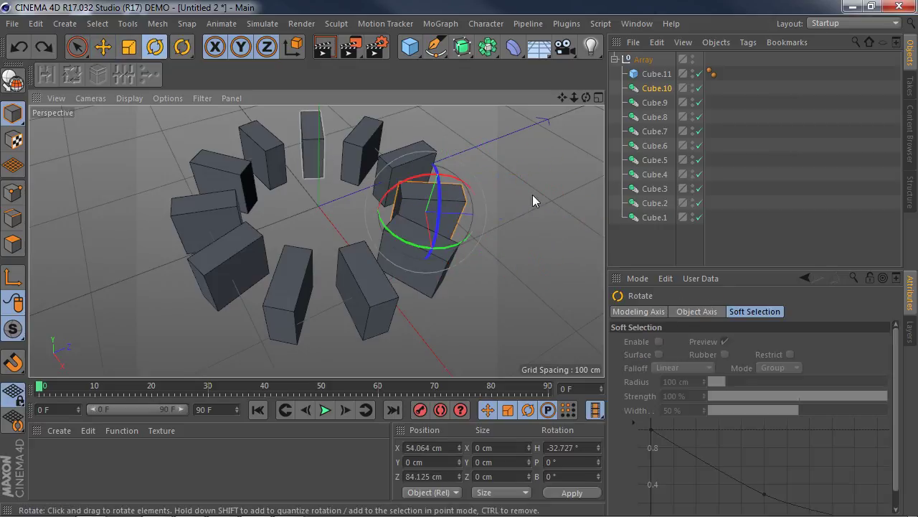
pyautogui.moveTo(408, 242)
pyautogui.mouseDown()
pyautogui.moveTo(466, 251)
pyautogui.moveTo(502, 238)
pyautogui.moveTo(395, 229)
pyautogui.mouseUp()
pyautogui.hotkey('ctrl', 'z')
pyautogui.click(130, 48)
pyautogui.moveTo(518, 225)
pyautogui.mouseDown()
pyautogui.moveTo(541, 226)
pyautogui.moveTo(506, 226)
pyautogui.moveTo(514, 225)
pyautogui.mouseUp()
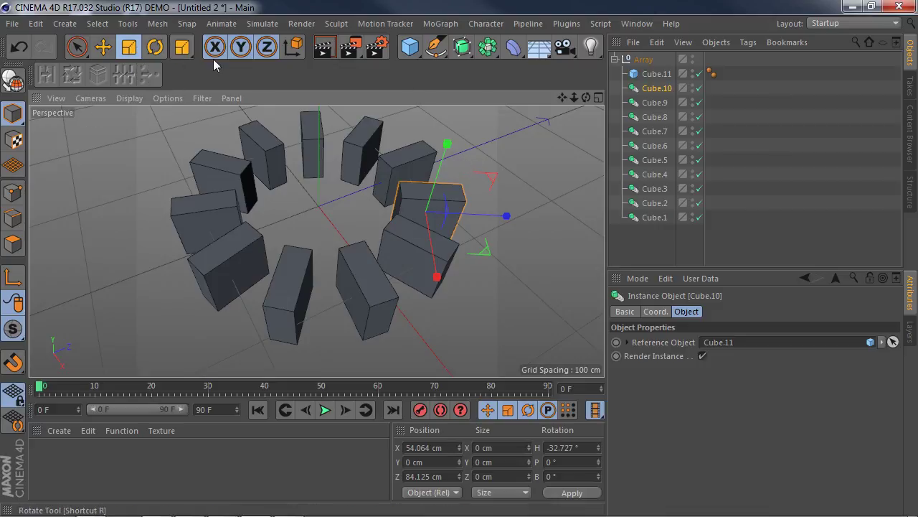
# - Resize the source object Cube.11 to about 54.5 cm in Z and make it editable
pyautogui.click(655, 74)
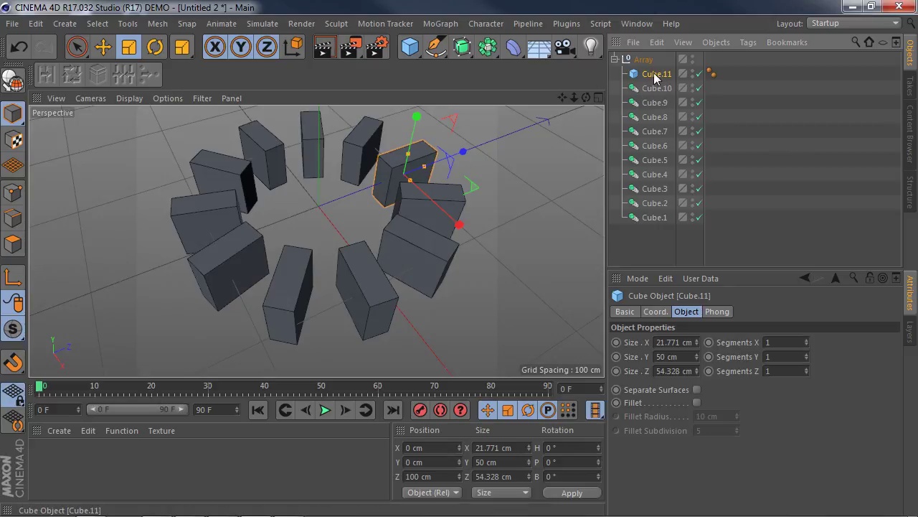
pyautogui.moveTo(424, 170)
pyautogui.mouseDown()
pyautogui.moveTo(436, 168)
pyautogui.moveTo(416, 180)
pyautogui.moveTo(424, 170)
pyautogui.mouseUp()
pyautogui.click(13, 81)
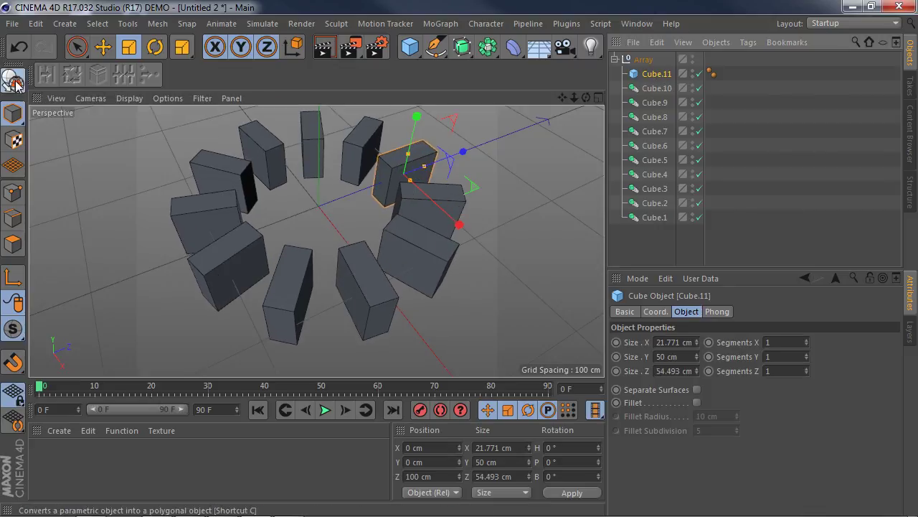
# - Try raising one upper edge of Cube.11 along the world Y axis to about 39 cm, and undo the edit
pyautogui.click(13, 217)
pyautogui.click(410, 163)
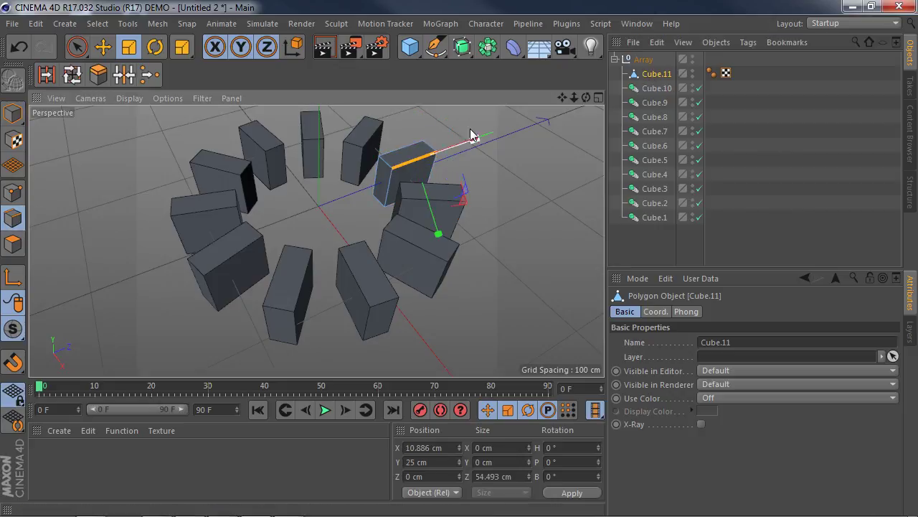
pyautogui.click(103, 47)
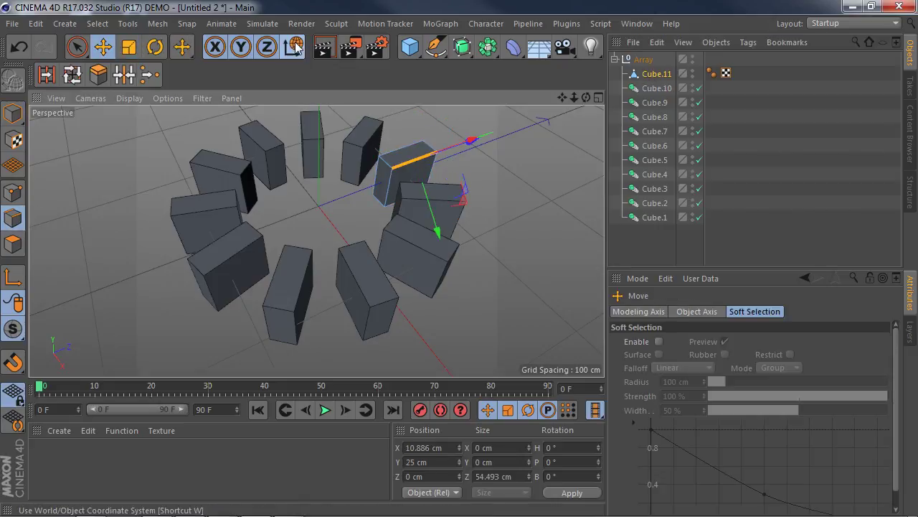
pyautogui.moveTo(425, 125); pyautogui.dragTo(428, 162)
pyautogui.moveTo(427, 129)
pyautogui.mouseDown()
pyautogui.moveTo(432, 111)
pyautogui.moveTo(437, 117)
pyautogui.mouseUp()
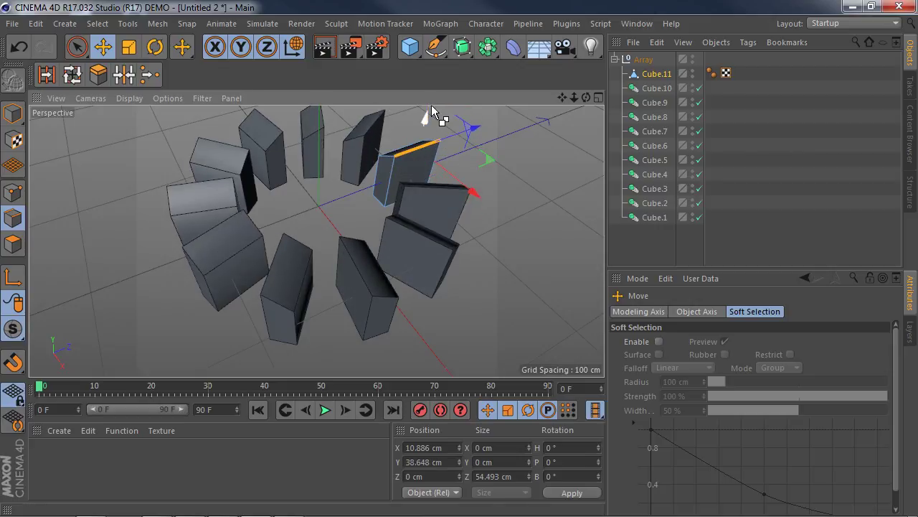
pyautogui.hotkey('ctrl', 'z')
# - Take the instance Cube.2 out of the Array null so it sits at the root of the hierarchy
pyautogui.click(653, 217)
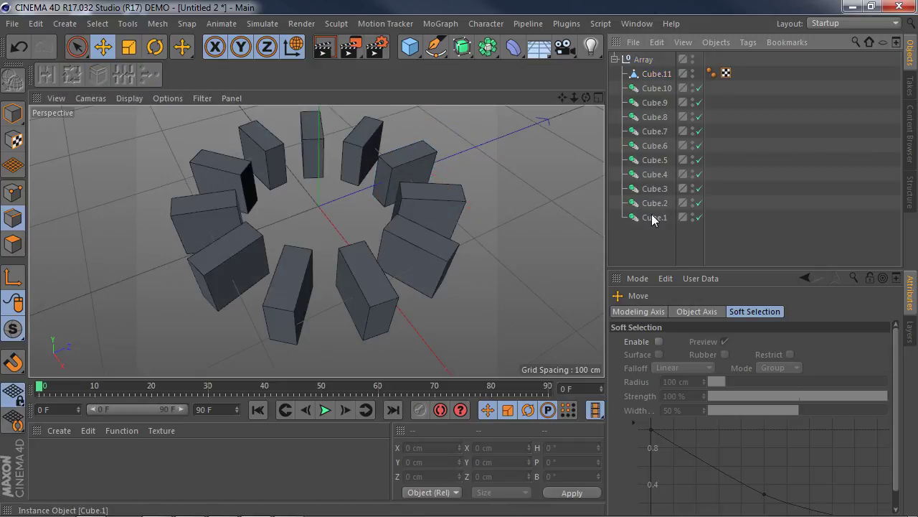
pyautogui.click(657, 88)
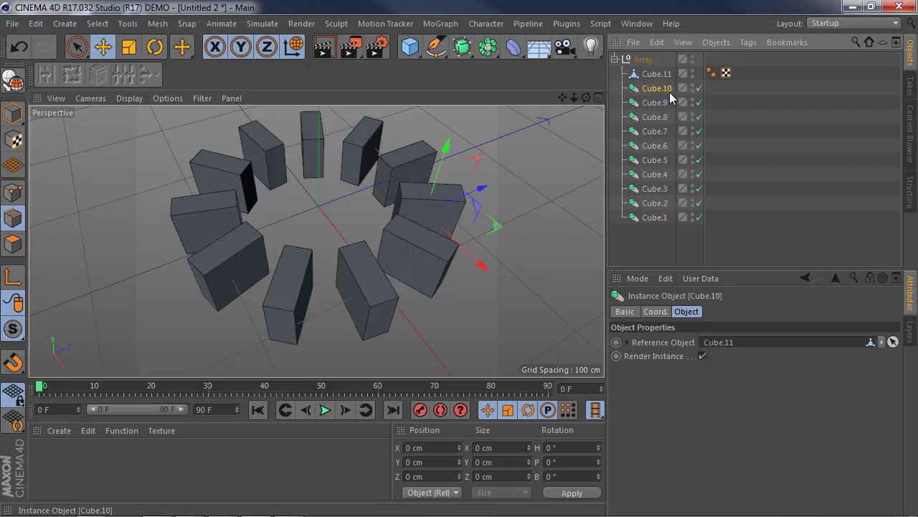
pyautogui.click(655, 204)
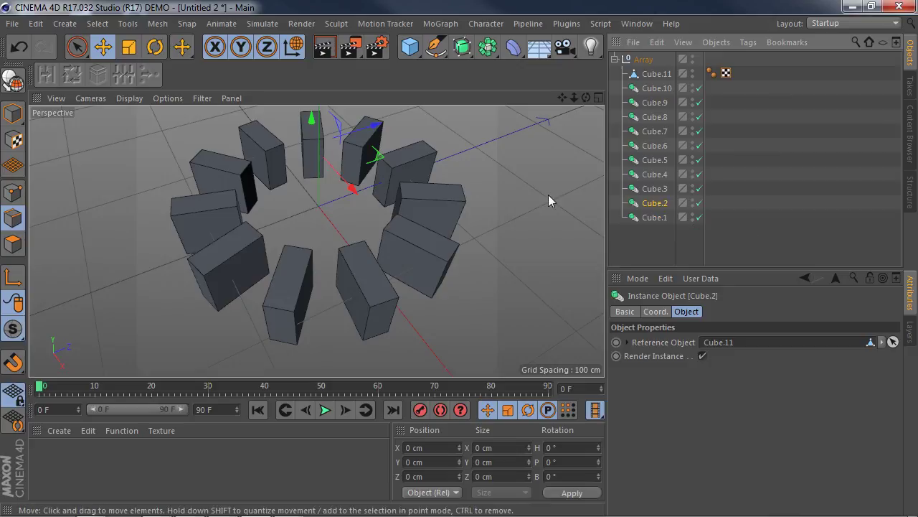
pyautogui.moveTo(655, 204); pyautogui.dragTo(664, 212)
pyautogui.moveTo(631, 246); pyautogui.dragTo(628, 247)
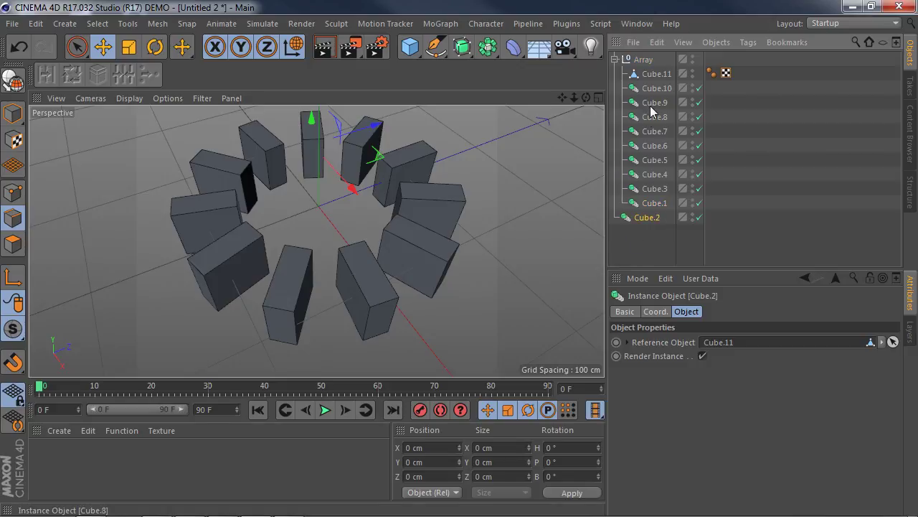
# - Return to Model mode and scale Cube.11 along Z to about 82 cm
pyautogui.click(653, 74)
pyautogui.click(132, 47)
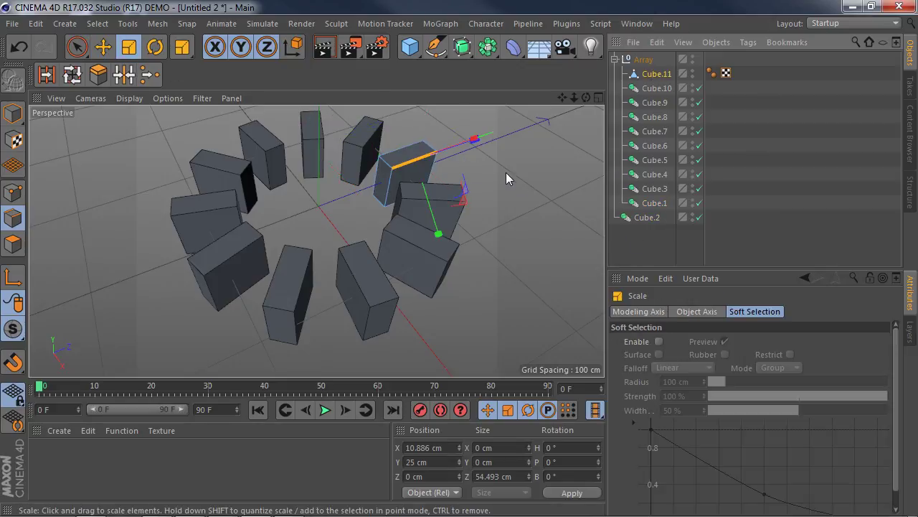
pyautogui.click(9, 117)
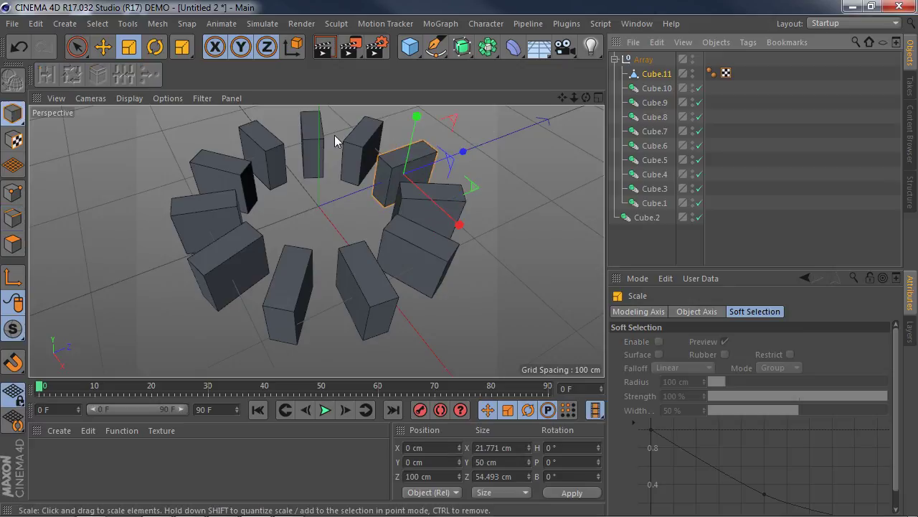
pyautogui.moveTo(464, 148); pyautogui.dragTo(495, 154)
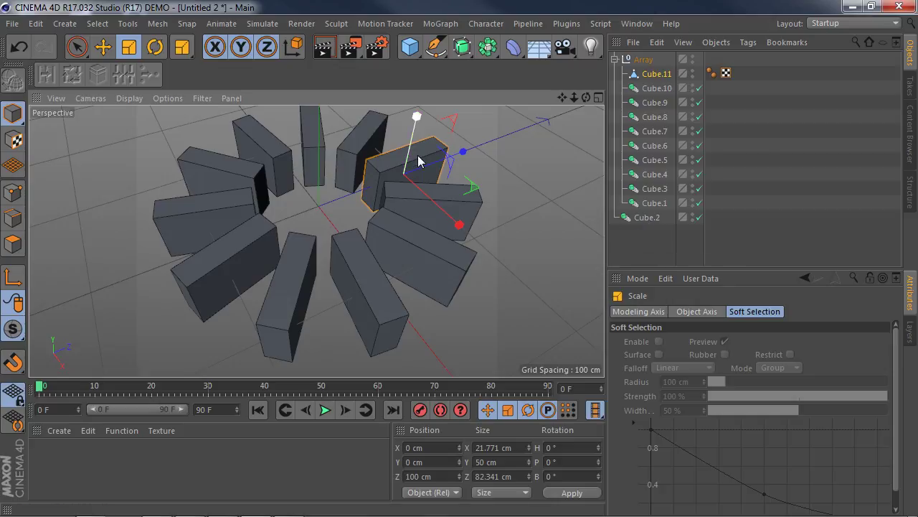
# - Put Cube.2 back inside the Array null below Cube.1
pyautogui.click(645, 217)
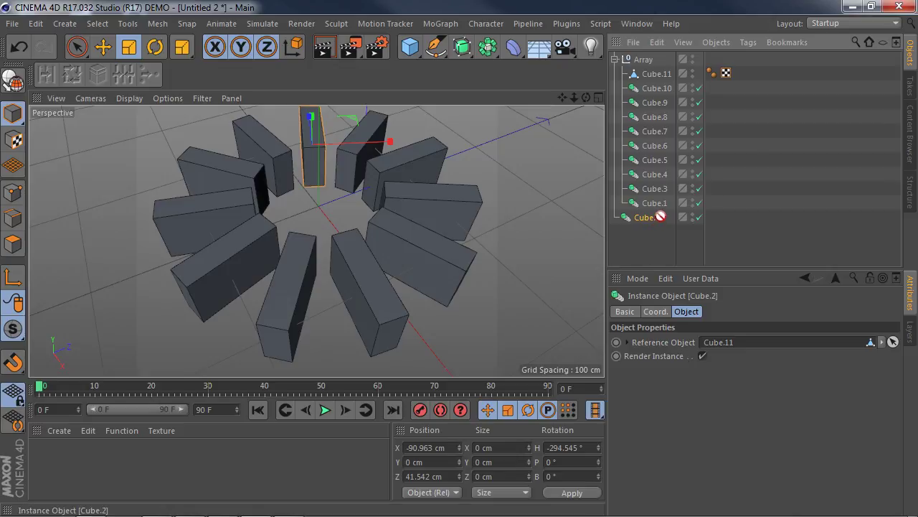
pyautogui.moveTo(659, 213); pyautogui.dragTo(673, 216)
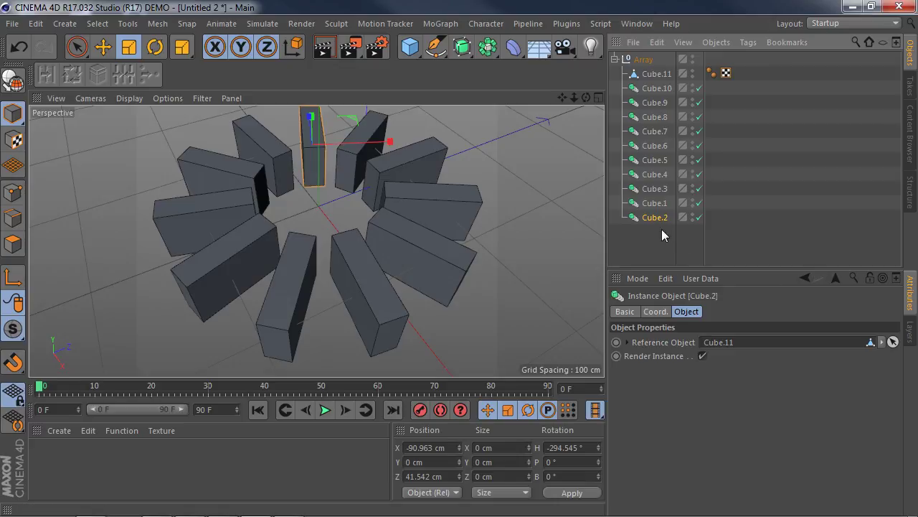
pyautogui.keyDown('alt'); pyautogui.moveTo(256, 199); pyautogui.dragTo(279, 213); pyautogui.keyUp('alt')
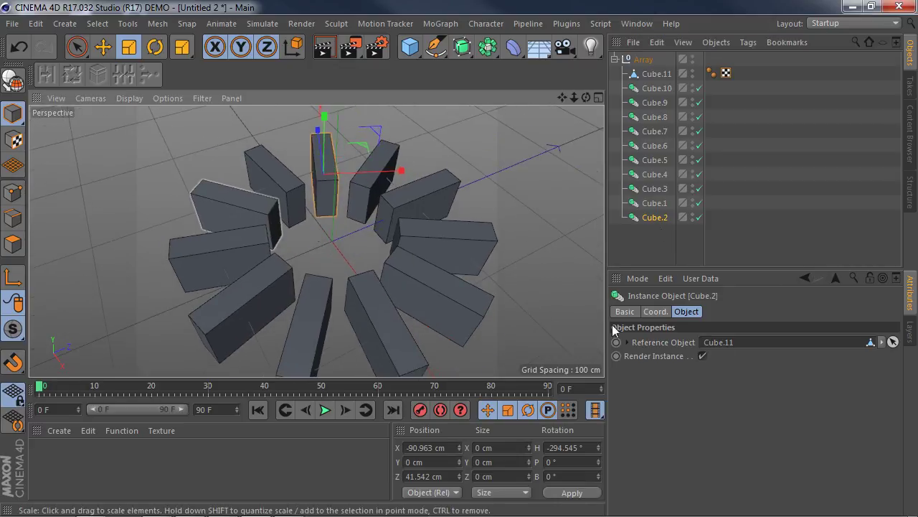
# - Turn off Render Instance for Cube.2 and scale Cube.11 along Z to about 85 cm
pyautogui.click(703, 356)
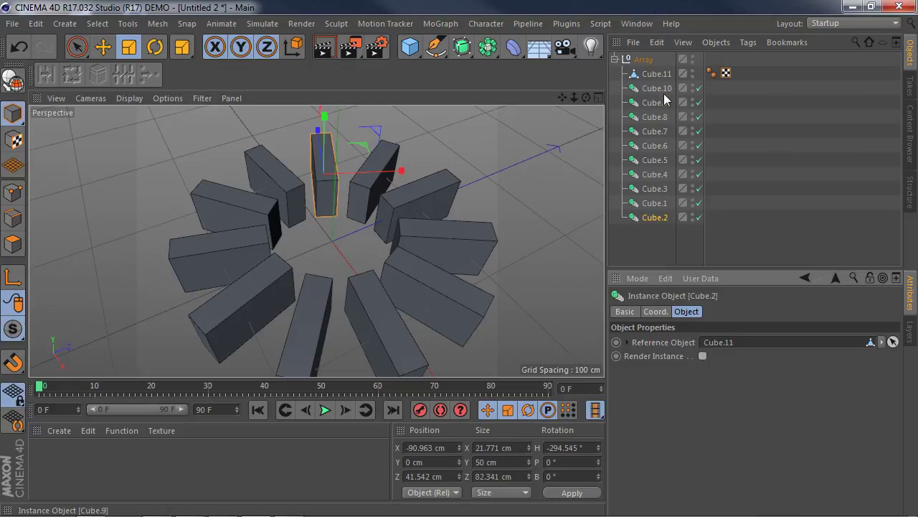
pyautogui.click(655, 75)
pyautogui.moveTo(471, 189)
pyautogui.mouseDown()
pyautogui.moveTo(488, 180)
pyautogui.moveTo(476, 185)
pyautogui.mouseUp()
# - Make Cube.2 editable as a separate polygon object and scale Cube.11 along Z to about 68 cm
pyautogui.click(656, 218)
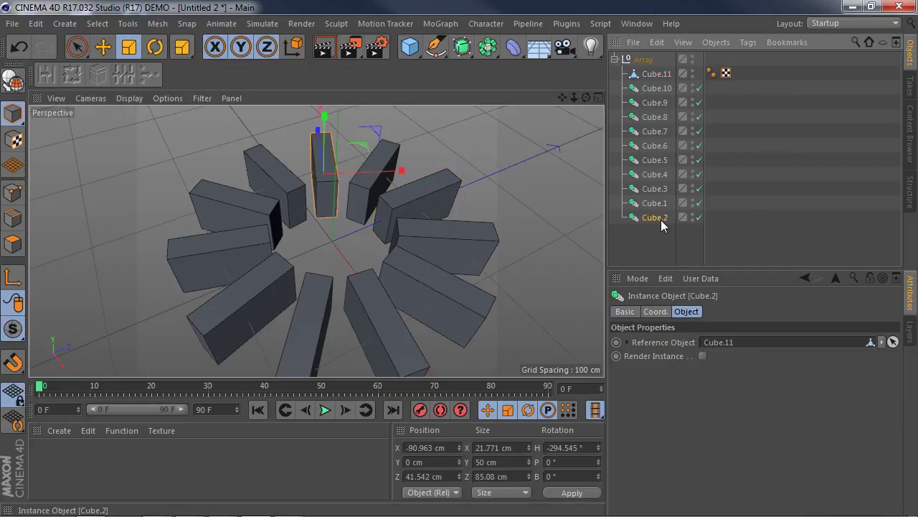
pyautogui.click(14, 81)
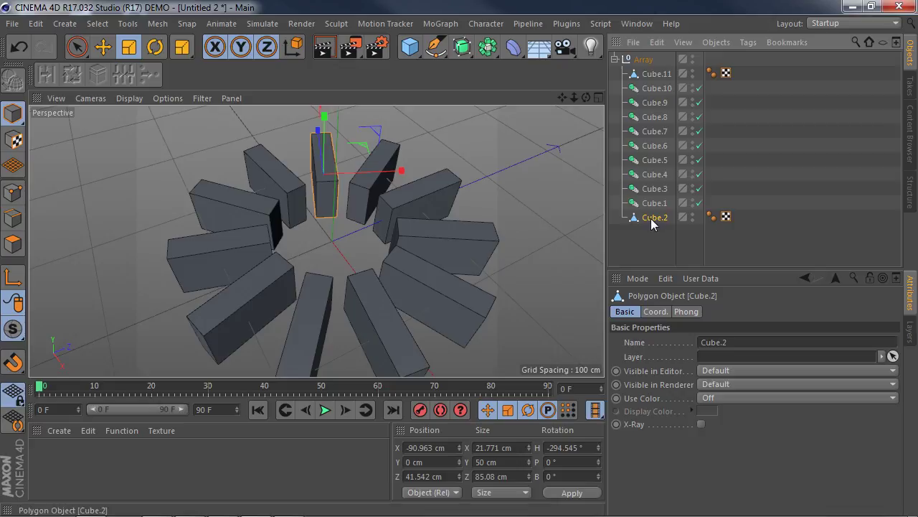
pyautogui.click(656, 74)
pyautogui.moveTo(477, 185)
pyautogui.mouseDown()
pyautogui.moveTo(512, 172)
pyautogui.moveTo(428, 208)
pyautogui.moveTo(456, 195)
pyautogui.moveTo(431, 207)
pyautogui.moveTo(487, 199)
pyautogui.moveTo(480, 206)
pyautogui.moveTo(463, 192)
pyautogui.mouseUp()
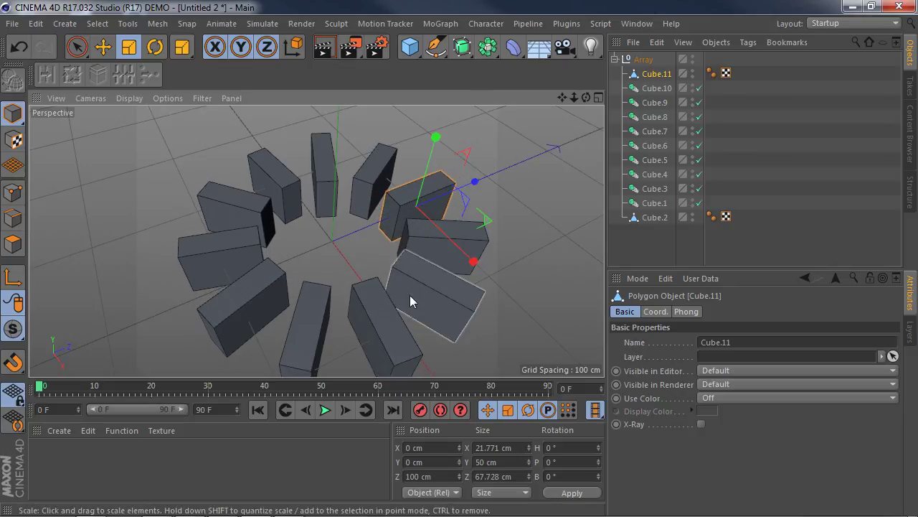
# - Close the Untitled 2 project without saving its changes
pyautogui.click(643, 61)
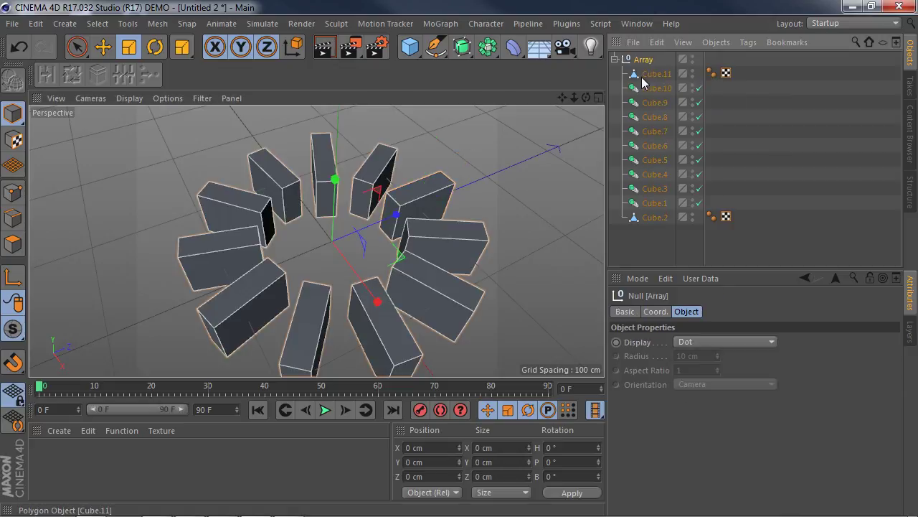
pyautogui.click(36, 25)
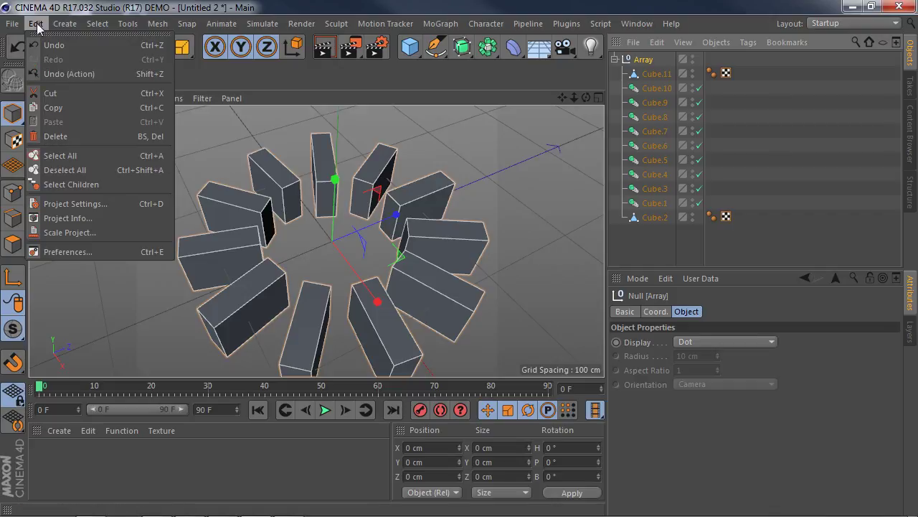
pyautogui.moveTo(15, 27)
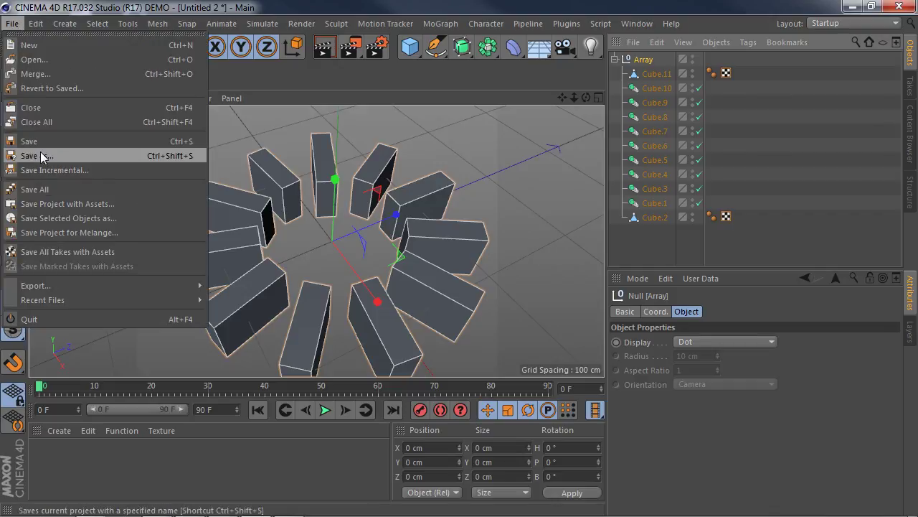
pyautogui.click(32, 108)
pyautogui.click(476, 322)
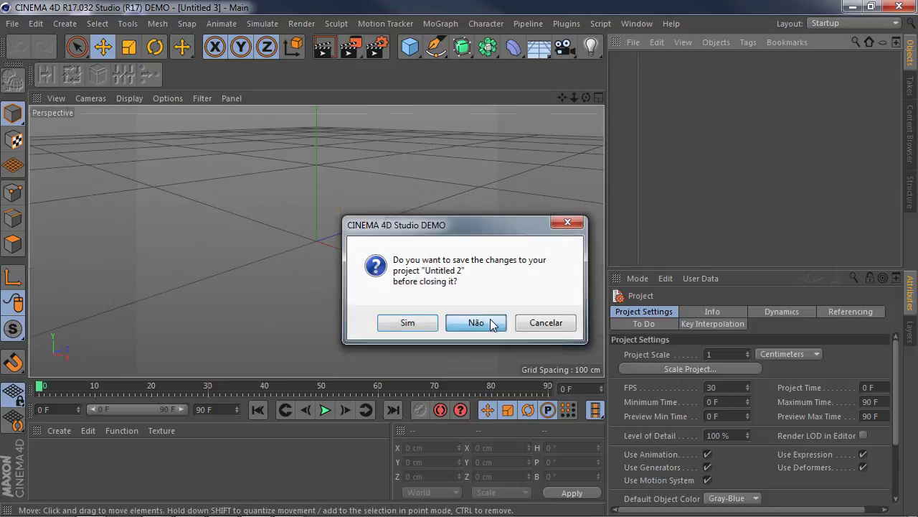
# - Add a Tube and shape it into a tall, thin pipe about 411 cm high with radii of about 15 cm inside and 21 cm outside
pyautogui.click(413, 52)
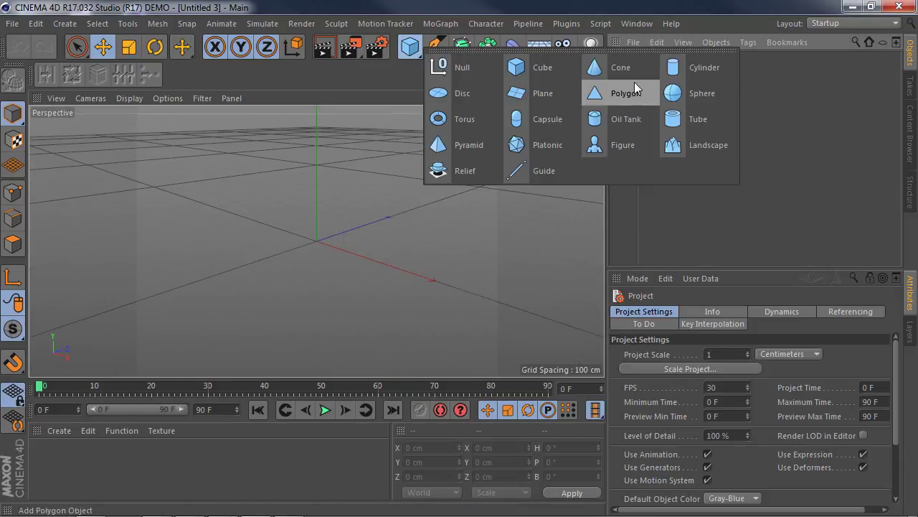
pyautogui.click(681, 120)
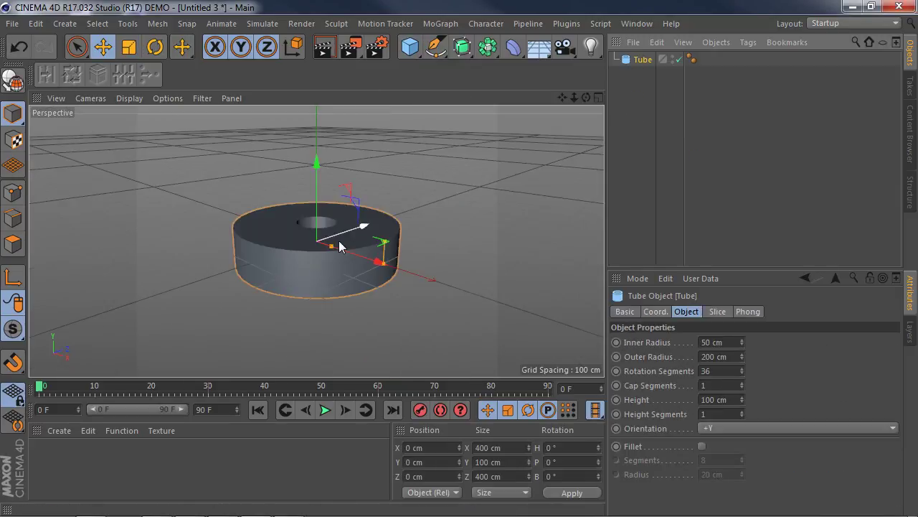
pyautogui.moveTo(331, 246); pyautogui.dragTo(349, 257)
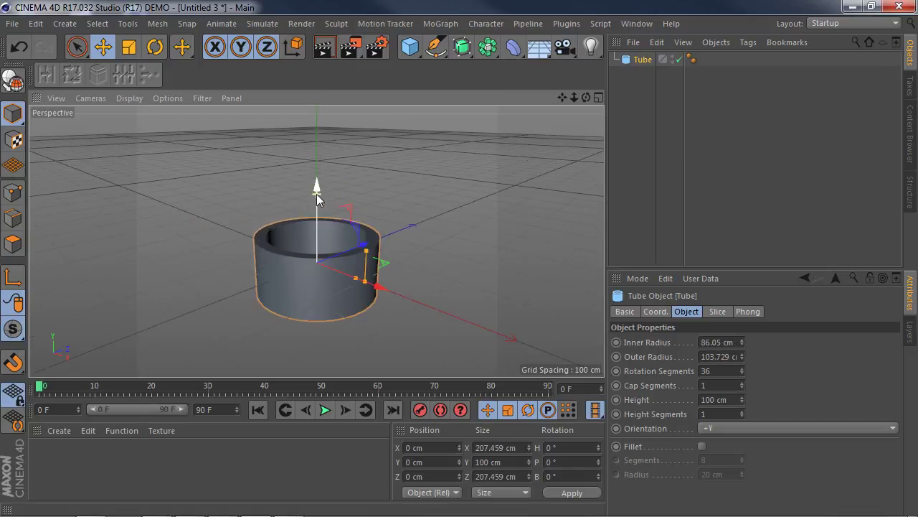
pyautogui.scroll(5, 366, 280)
pyautogui.moveTo(365, 280); pyautogui.dragTo(379, 196)
pyautogui.moveTo(355, 293); pyautogui.dragTo(327, 273)
pyautogui.moveTo(362, 300); pyautogui.dragTo(325, 271)
pyautogui.click(420, 233)
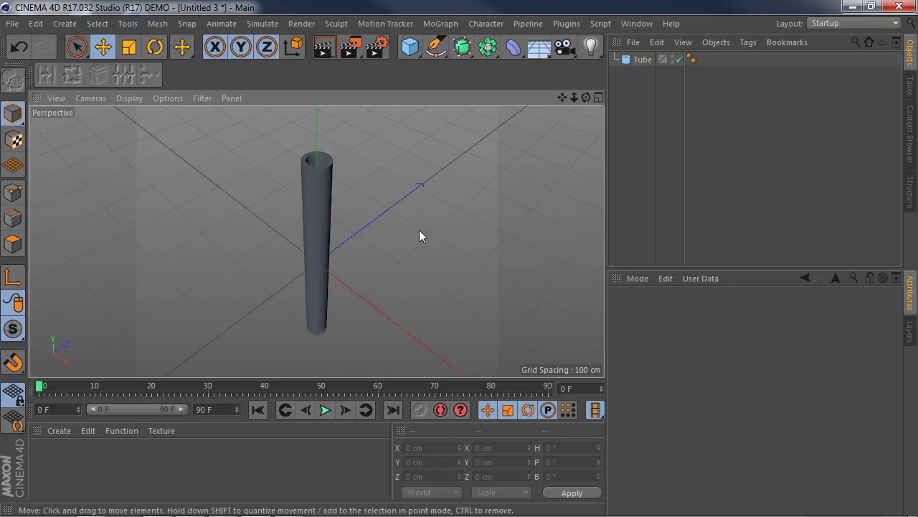
# - Add an Array object and nest the Tube under it to form a ring of pipes
pyautogui.scroll(-3, 410, 222)
pyautogui.keyDown('alt'); pyautogui.moveTo(429, 203); pyautogui.dragTo(380, 214); pyautogui.keyUp('alt')
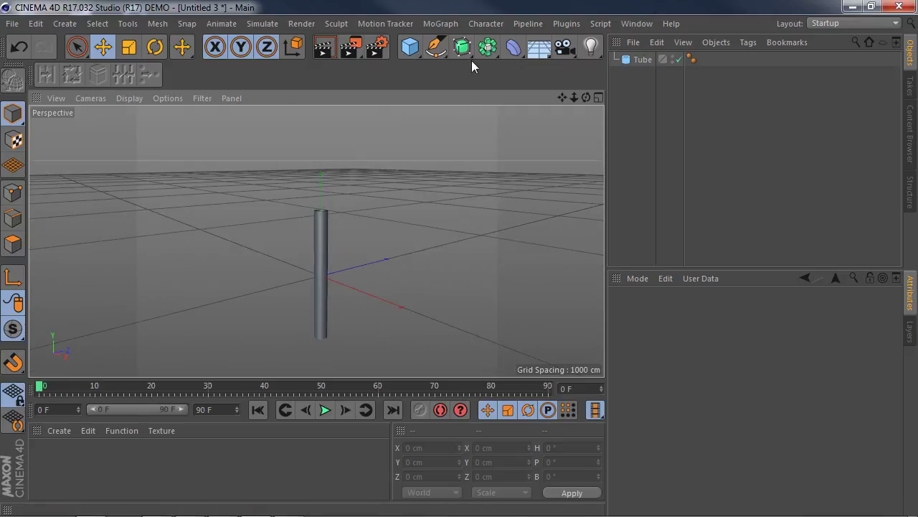
pyautogui.moveTo(494, 51); pyautogui.dragTo(543, 72)
pyautogui.moveTo(643, 74); pyautogui.dragTo(639, 61)
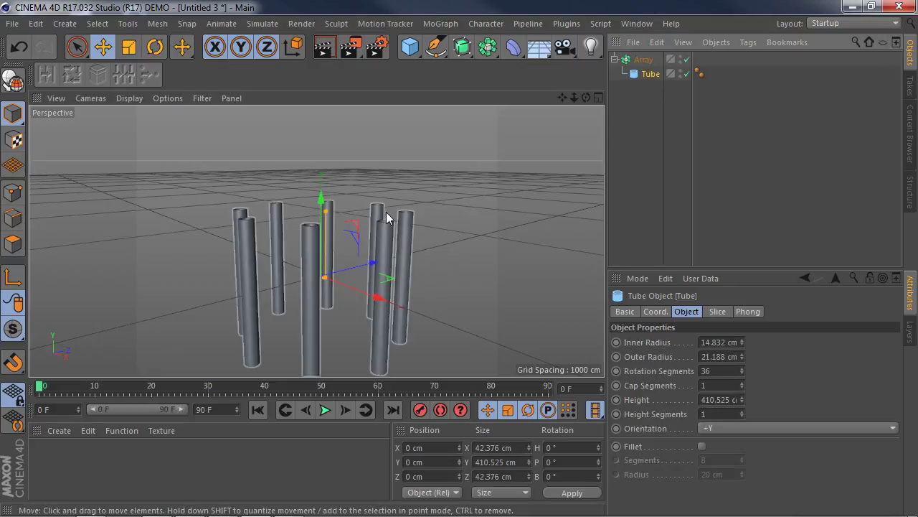
pyautogui.keyDown('alt'); pyautogui.moveTo(414, 227); pyautogui.dragTo(446, 285); pyautogui.keyUp('alt')
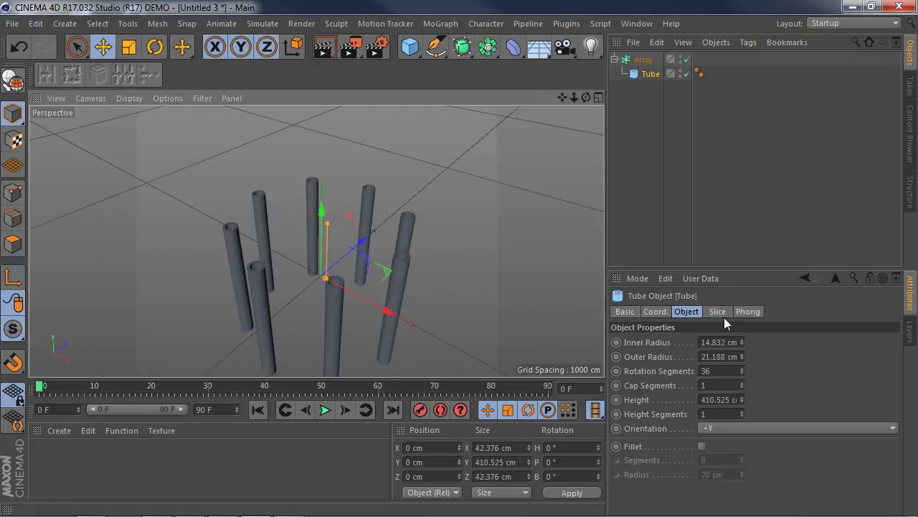
# - Reduce the Array's radius to 55 cm so the eight pipes form a tight bundle
pyautogui.click(646, 60)
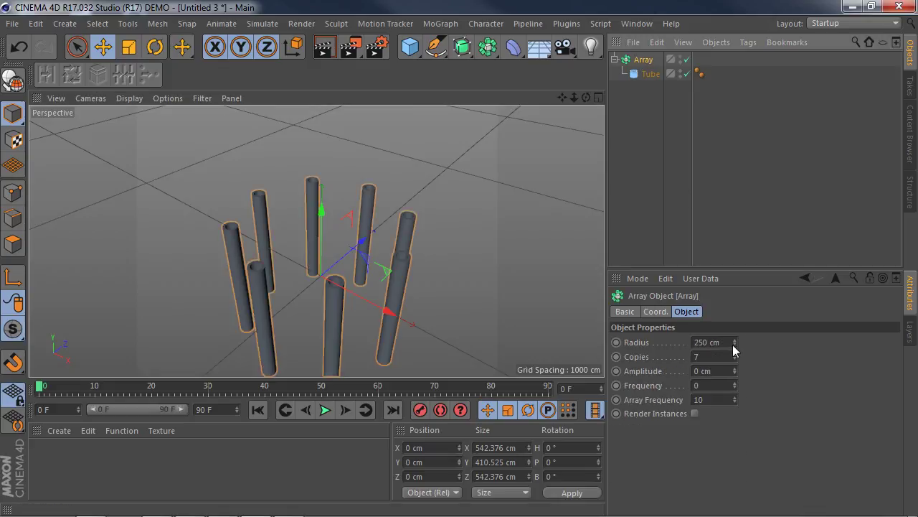
pyautogui.moveTo(735, 343); pyautogui.dragTo(735, 389)
pyautogui.scroll(5, 391, 247)
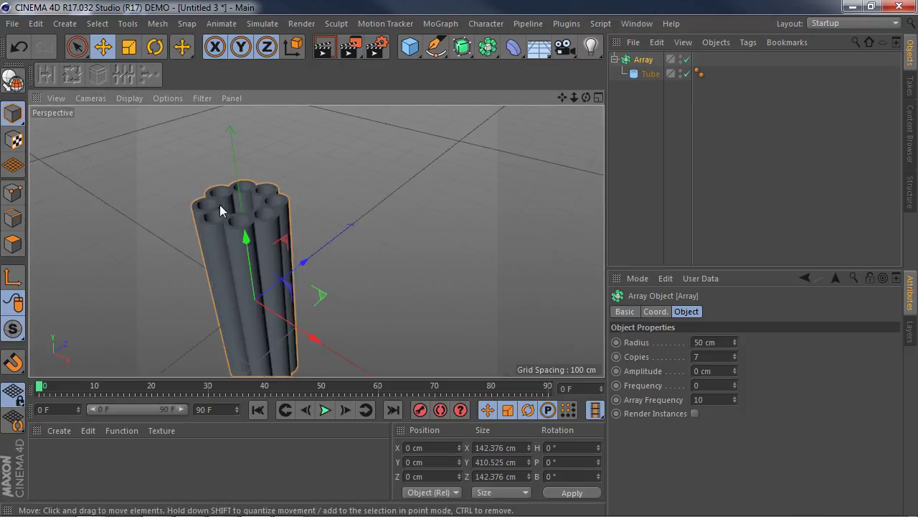
pyautogui.keyDown('alt'); pyautogui.moveTo(311, 244); pyautogui.dragTo(369, 227); pyautogui.keyUp('alt')
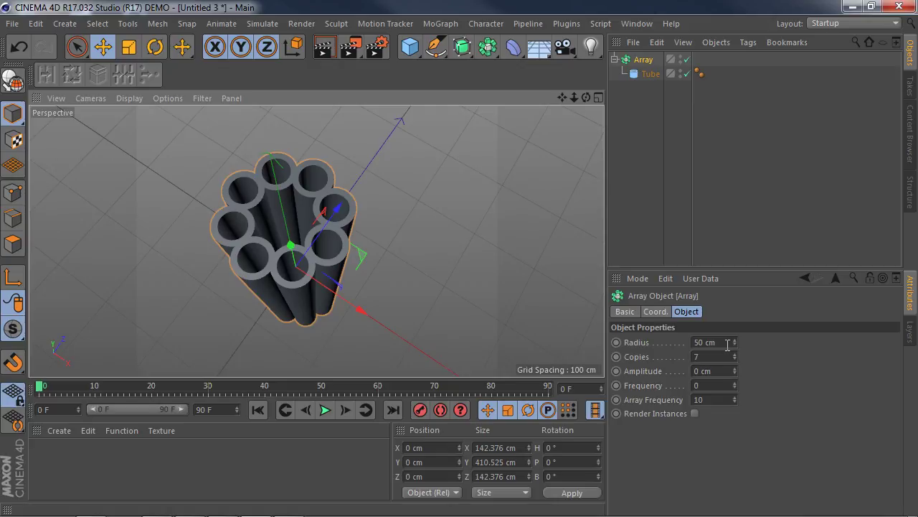
pyautogui.moveTo(734, 345); pyautogui.dragTo(734, 339)
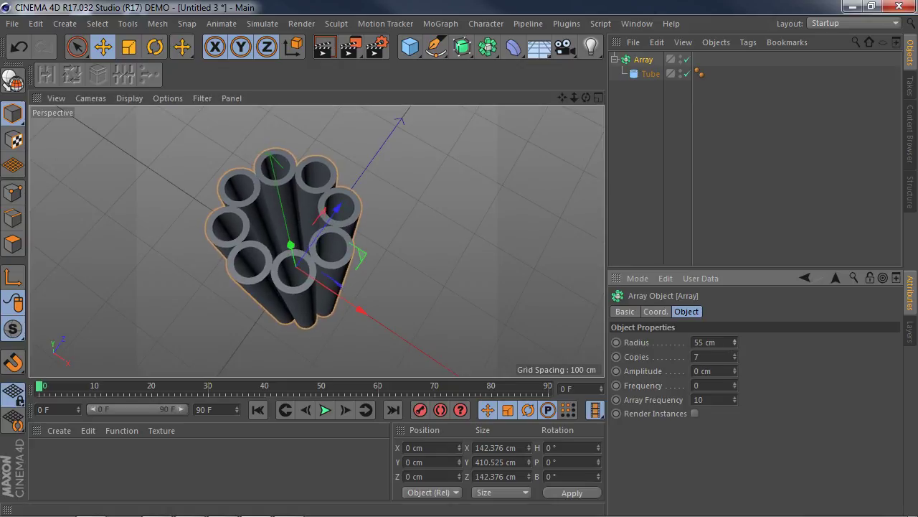
pyautogui.click(592, 309)
pyautogui.keyDown('alt'); pyautogui.moveTo(431, 271); pyautogui.dragTo(412, 288); pyautogui.keyUp('alt')
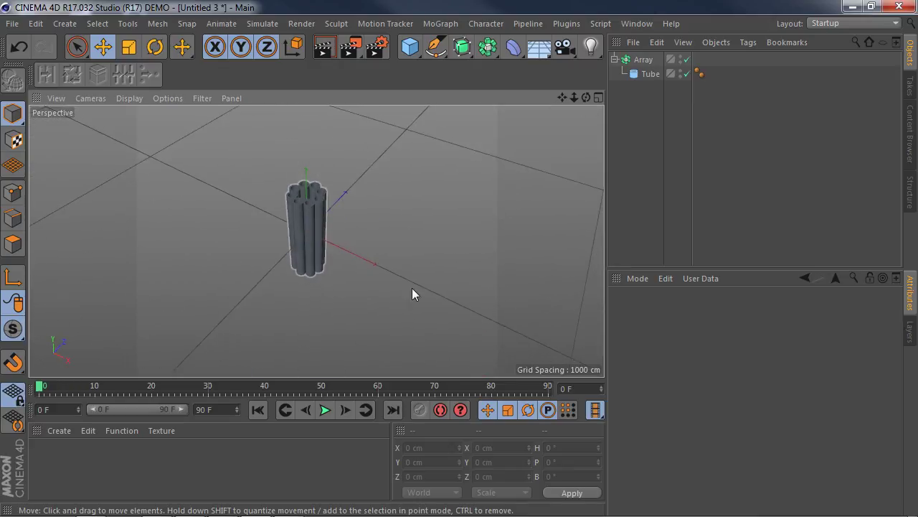
# - Make the Array object editable
pyautogui.click(651, 73)
pyautogui.click(655, 62)
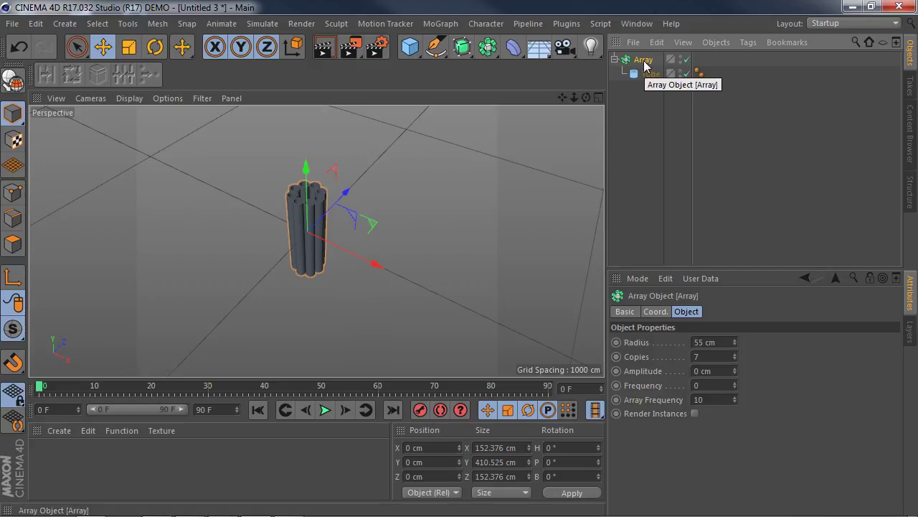
pyautogui.click(12, 79)
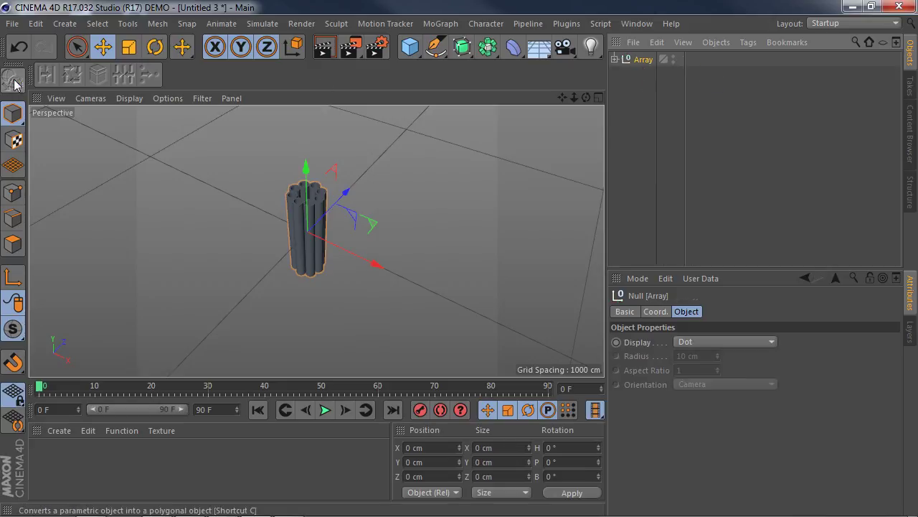
# - Convert all eight tubes inside the Array group, Tube.1 to Tube.8, into polygon objects
pyautogui.click(614, 59)
pyautogui.click(653, 74)
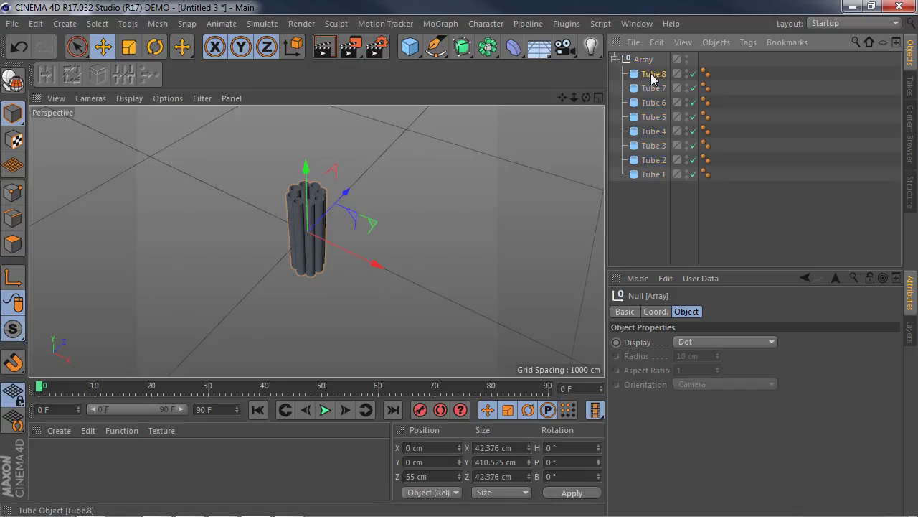
pyautogui.keyDown('shift'); pyautogui.click(649, 178); pyautogui.keyUp('shift')
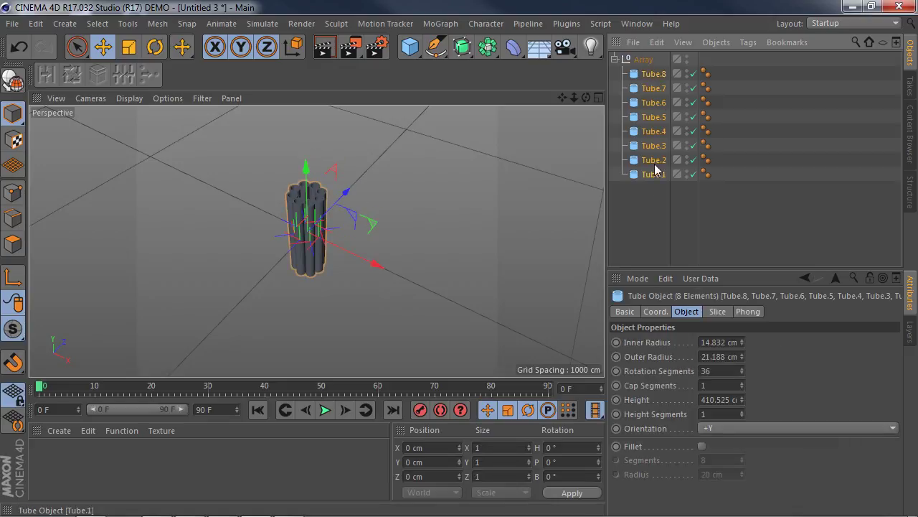
pyautogui.click(653, 74)
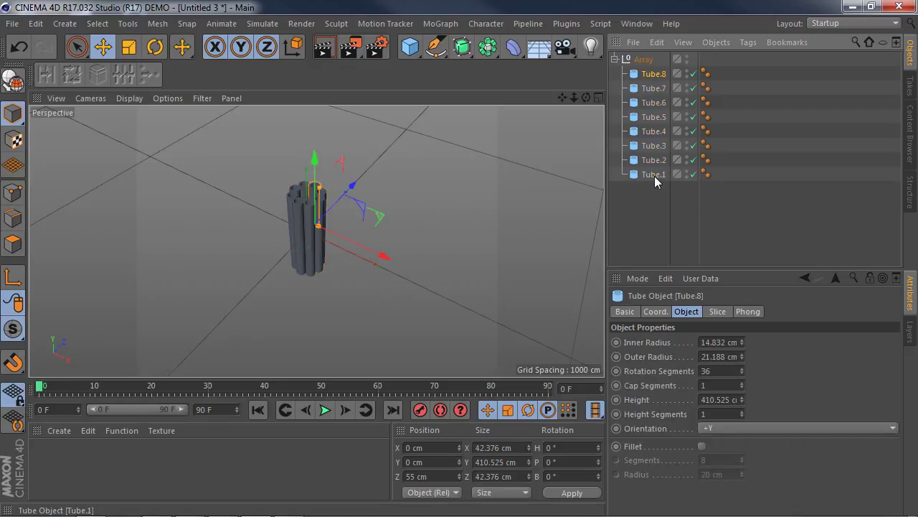
pyautogui.keyDown('shift'); pyautogui.click(655, 175); pyautogui.keyUp('shift')
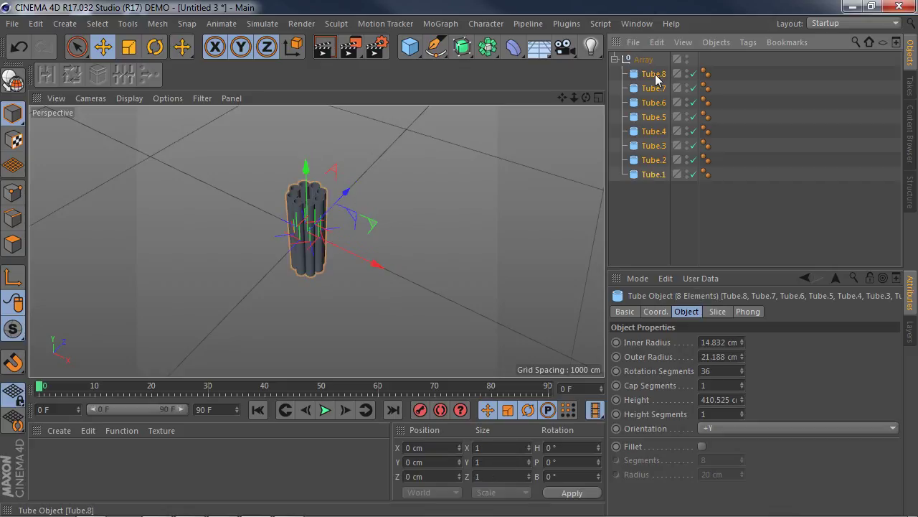
pyautogui.click(13, 79)
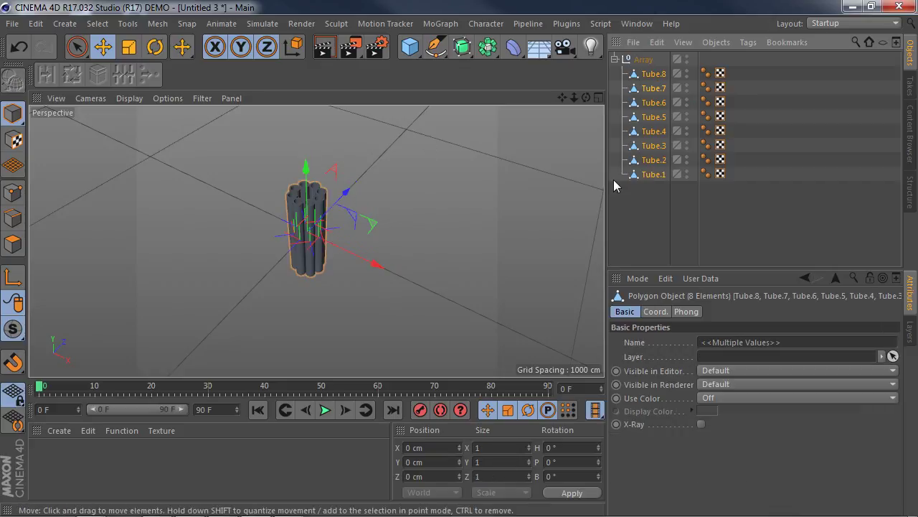
# - Rename the Array null to "tubos" and collapse its hierarchy
pyautogui.click(646, 60)
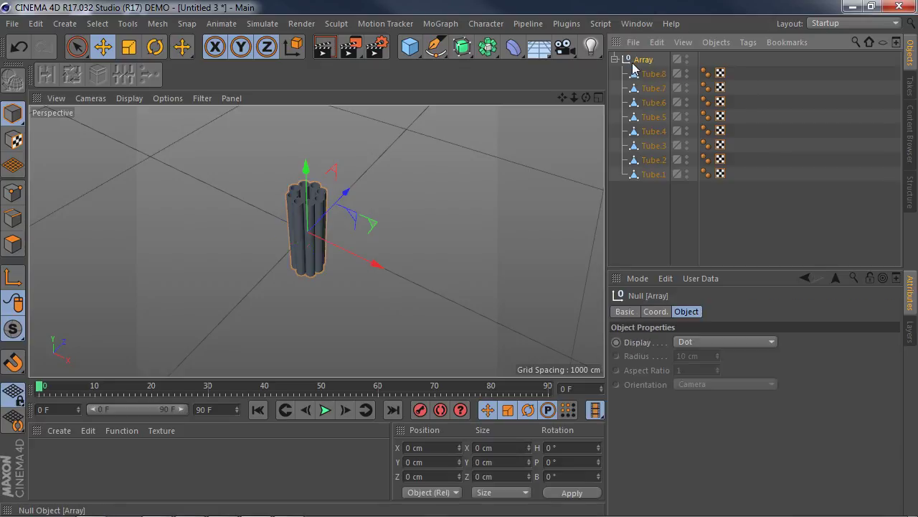
pyautogui.doubleClick(649, 61)
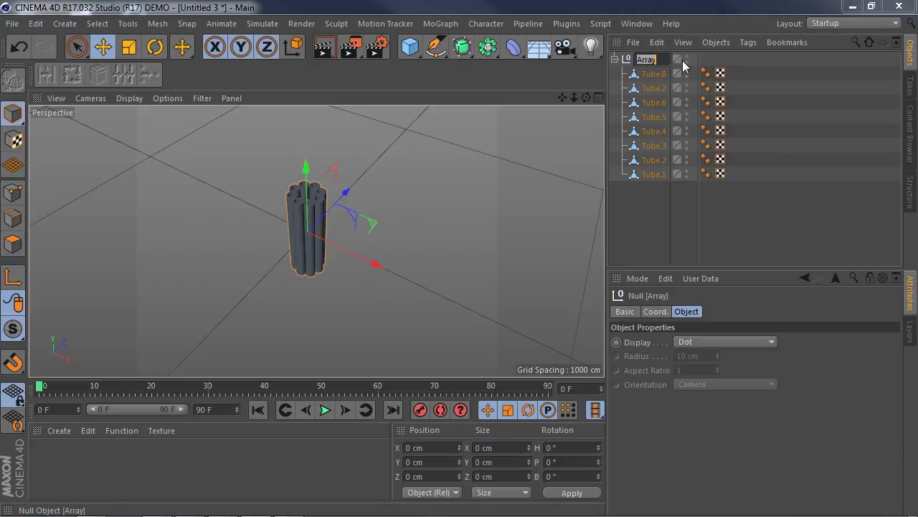
pyautogui.write('tube')
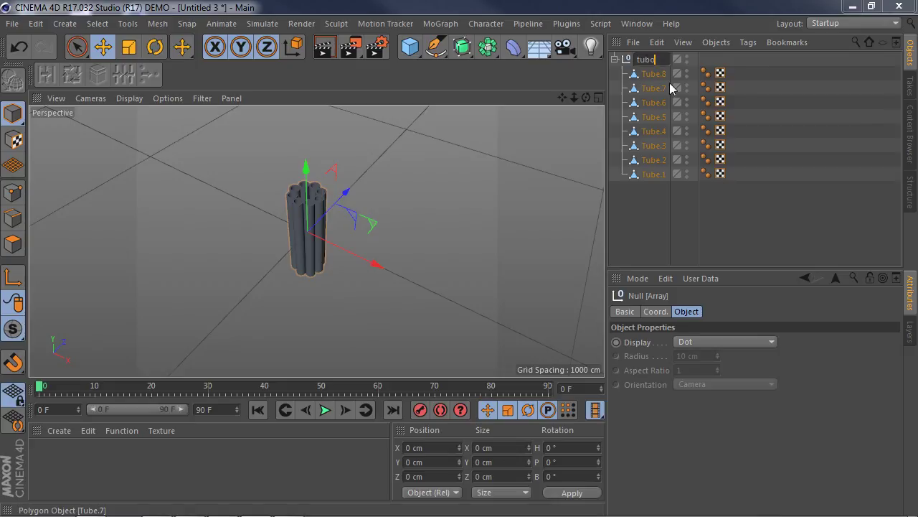
pyautogui.press('Return')
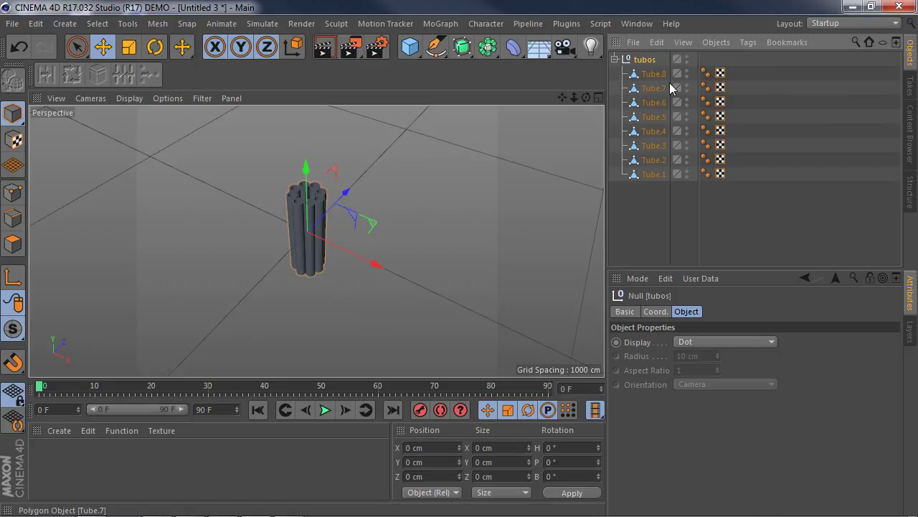
pyautogui.click(614, 59)
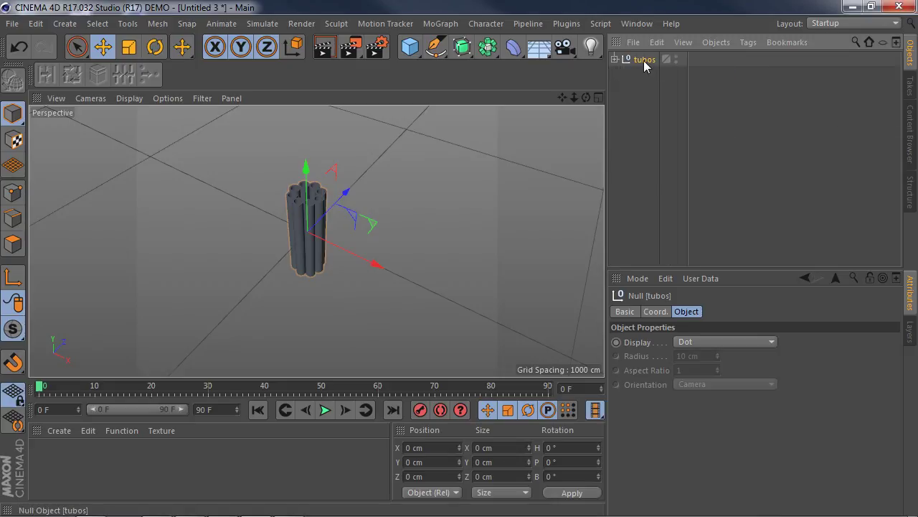
# - Rotate the tubos group to a 90° bank so the pipe bundle lies horizontally along the X axis
pyautogui.click(155, 47)
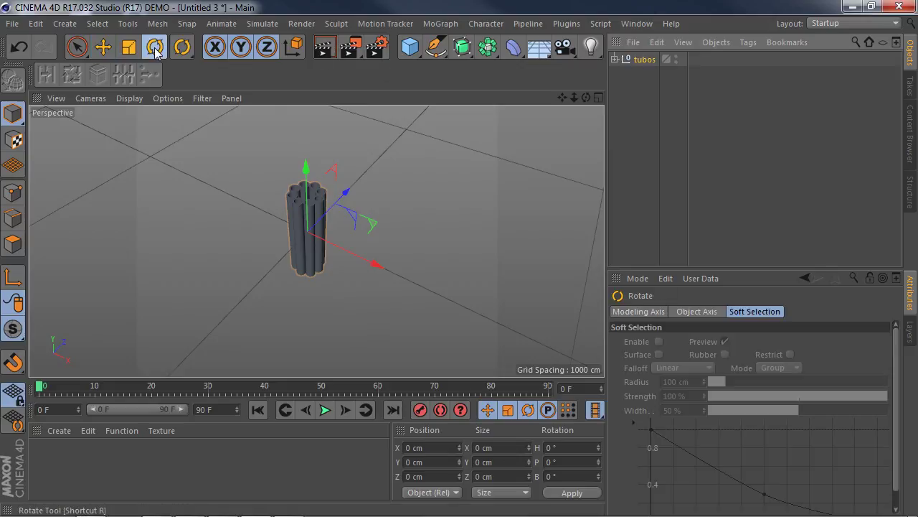
pyautogui.moveTo(333, 216); pyautogui.dragTo(351, 269)
pyautogui.click(422, 247)
pyautogui.keyDown('alt'); pyautogui.moveTo(404, 241); pyautogui.dragTo(429, 214); pyautogui.keyUp('alt')
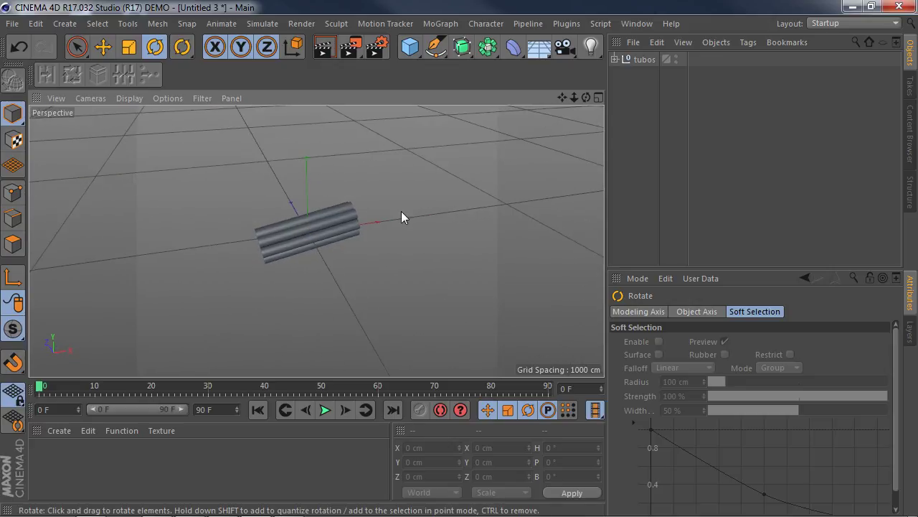
pyautogui.hotkey('ctrl', 'z')
pyautogui.moveTo(290, 198); pyautogui.dragTo(305, 198)
pyautogui.click(378, 240)
pyautogui.keyDown('alt'); pyautogui.moveTo(378, 240); pyautogui.dragTo(323, 243); pyautogui.keyUp('alt')
pyautogui.click(325, 234)
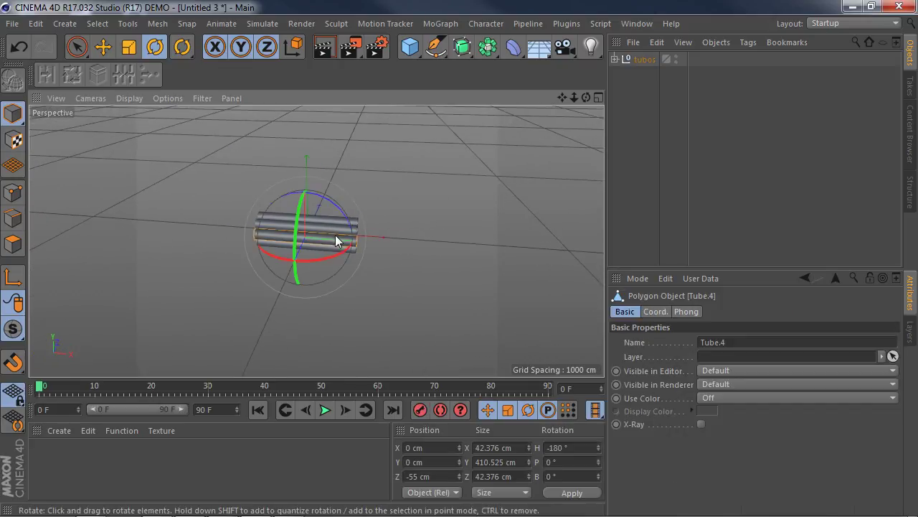
pyautogui.click(132, 49)
pyautogui.moveTo(383, 243); pyautogui.dragTo(473, 246)
pyautogui.hotkey('ctrl', 'z')
pyautogui.click(491, 174)
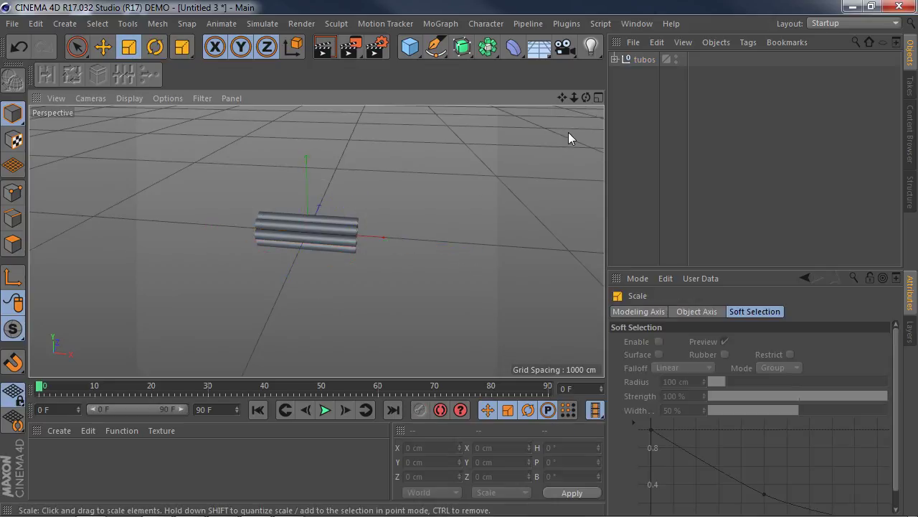
# - Scale the whole tubos group along its length until the pipes are about 1248 cm long
pyautogui.click(638, 59)
pyautogui.moveTo(387, 237); pyautogui.dragTo(580, 259)
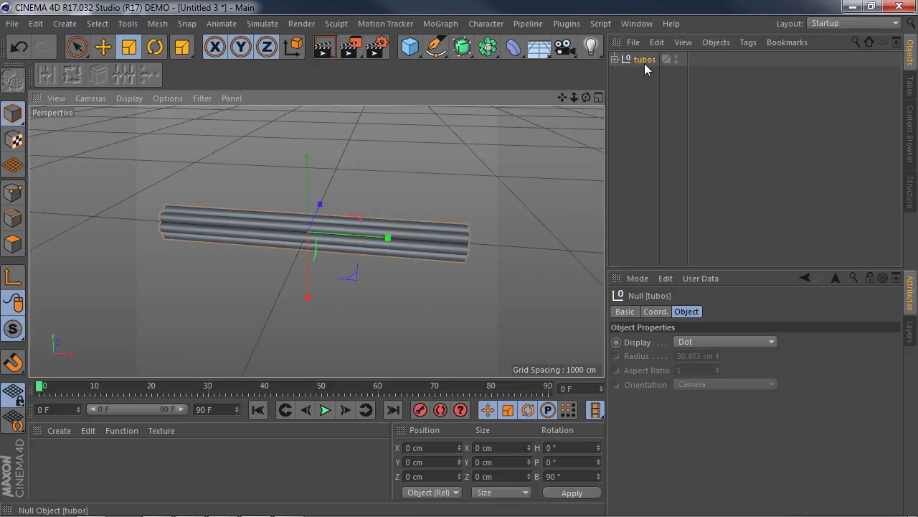
# - Examine the individual tubes inside the tubos group
pyautogui.click(614, 59)
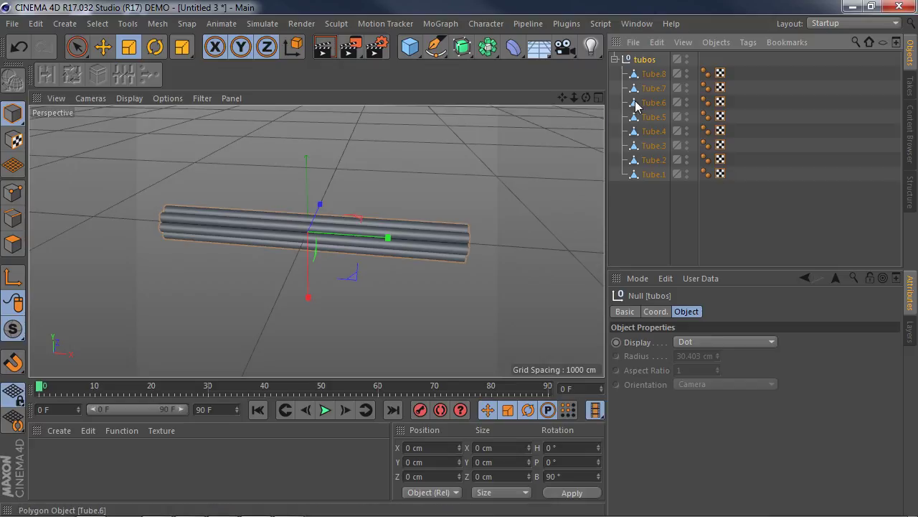
pyautogui.click(653, 74)
pyautogui.click(653, 89)
pyautogui.click(653, 104)
pyautogui.click(653, 132)
pyautogui.keyDown('alt'); pyautogui.moveTo(496, 261); pyautogui.dragTo(474, 198); pyautogui.keyUp('alt')
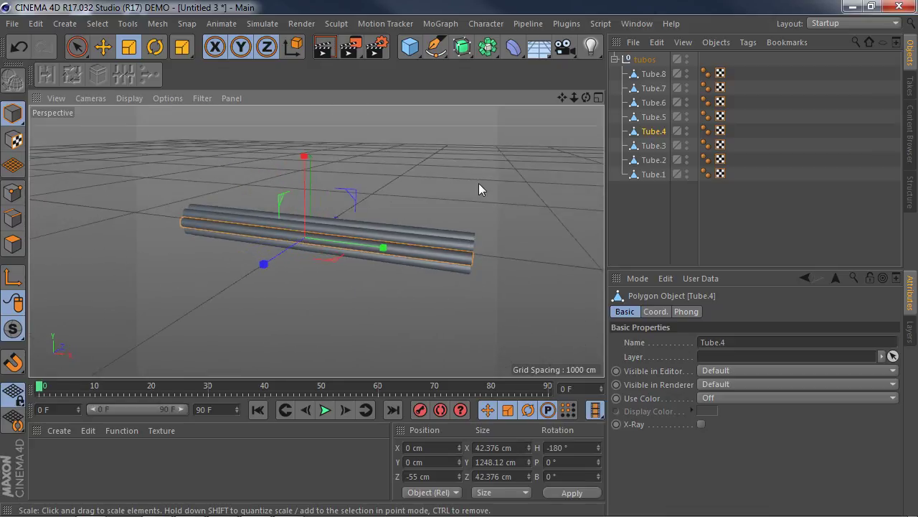
pyautogui.click(474, 198)
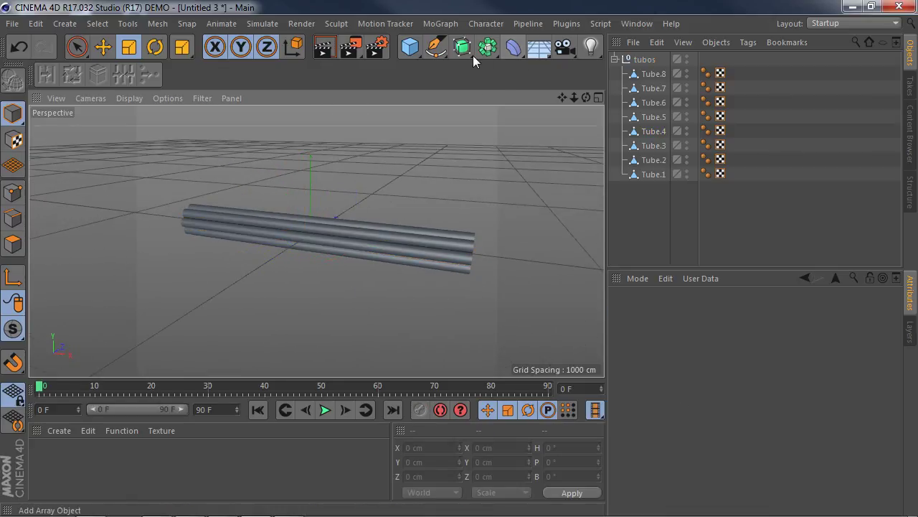
# - Add a new Tube about 80 cm high and rotate it to a 90° bank so it encircles the pipes
pyautogui.moveTo(418, 54); pyautogui.dragTo(696, 119)
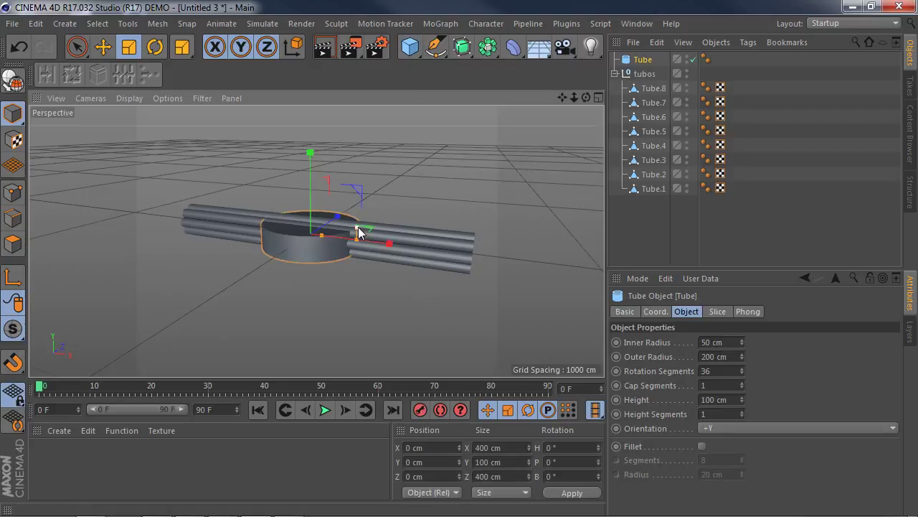
pyautogui.moveTo(350, 234); pyautogui.dragTo(344, 258)
pyautogui.press('r')
pyautogui.keyDown('alt'); pyautogui.moveTo(273, 180); pyautogui.dragTo(299, 230); pyautogui.keyUp('alt')
pyautogui.moveTo(338, 315)
pyautogui.mouseDown()
pyautogui.moveTo(336, 301)
pyautogui.moveTo(339, 309)
pyautogui.mouseUp()
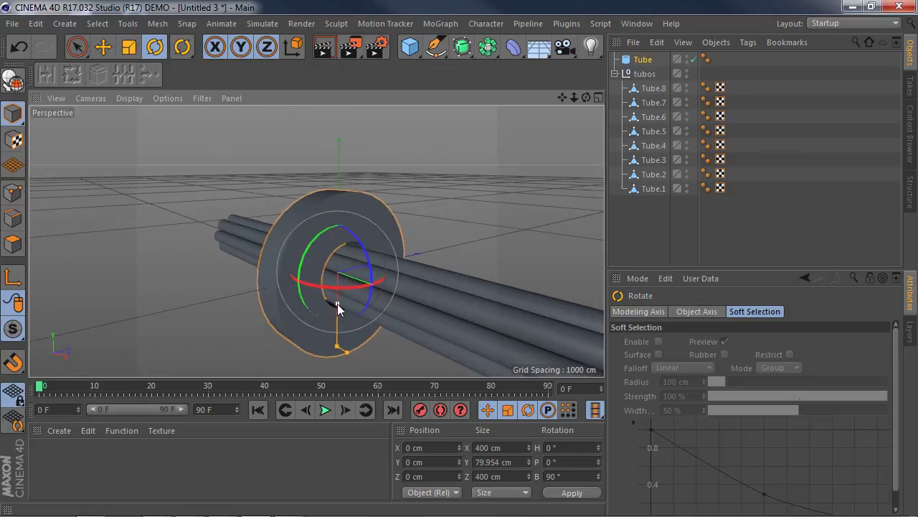
# - Adjust the new Tube to an inner radius of about 83 cm and an outer radius of about 99 cm
pyautogui.moveTo(339, 350); pyautogui.dragTo(332, 316)
pyautogui.click(434, 200)
pyautogui.keyDown('alt'); pyautogui.moveTo(445, 272); pyautogui.dragTo(369, 253); pyautogui.keyUp('alt')
pyautogui.click(370, 253)
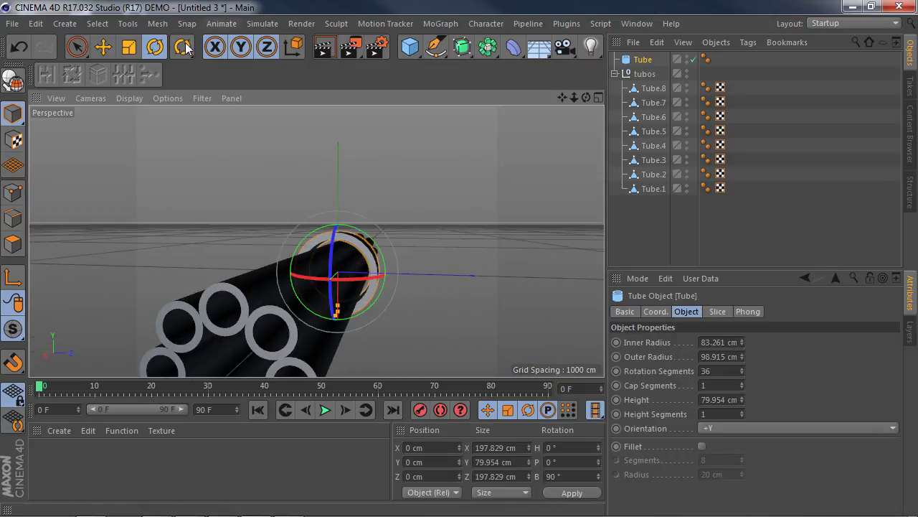
# - Scale the ring down uniformly to about 172 cm across and 69 cm wide to fit the pipe bundle
pyautogui.click(129, 47)
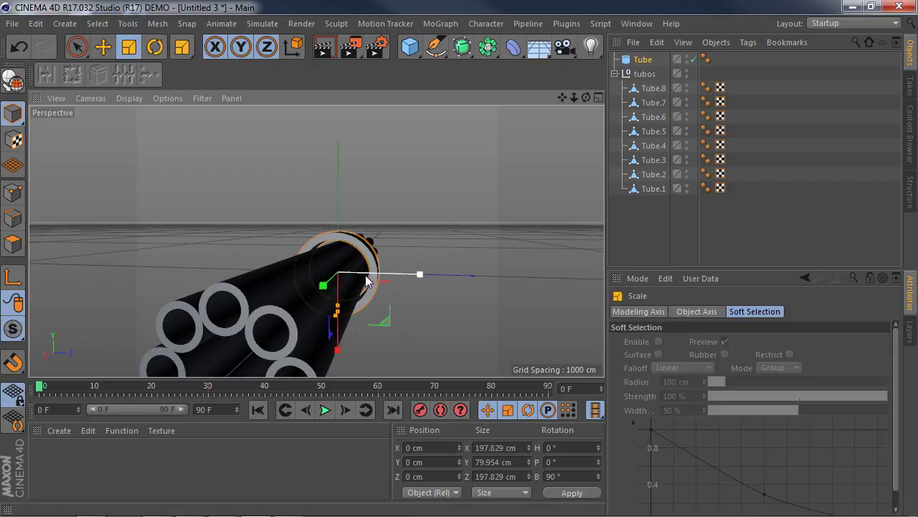
pyautogui.moveTo(368, 276); pyautogui.dragTo(309, 306)
pyautogui.keyDown('alt'); pyautogui.moveTo(449, 256); pyautogui.dragTo(354, 281); pyautogui.keyUp('alt')
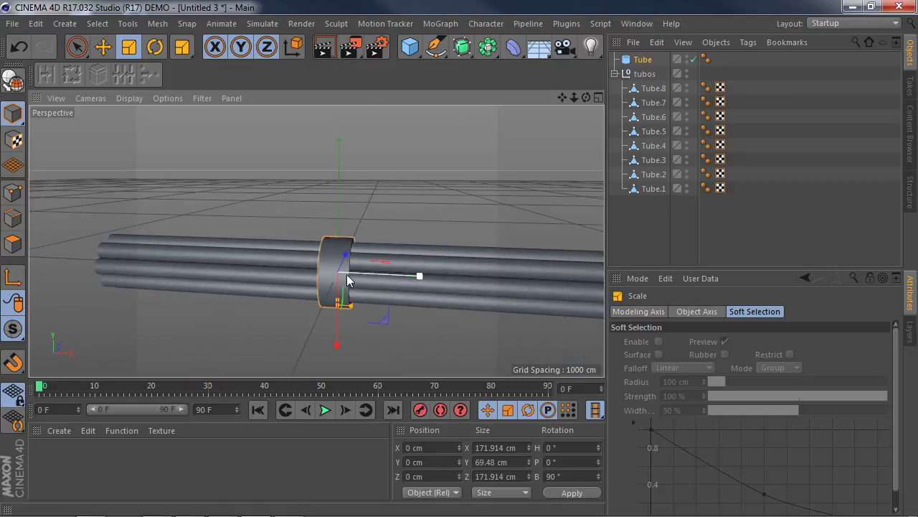
# - Move the ring along the bundle and duplicate it so one ring clamps the pipes near each end
pyautogui.press('e')
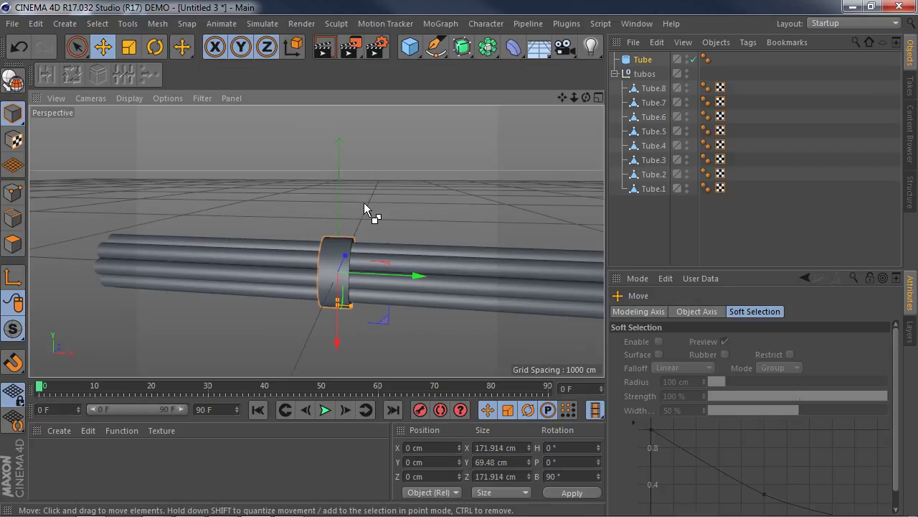
pyautogui.moveTo(418, 275); pyautogui.dragTo(618, 295)
pyautogui.scroll(-5, 176, 269)
pyautogui.keyDown('alt'); pyautogui.moveTo(311, 272); pyautogui.dragTo(277, 348); pyautogui.keyUp('alt')
# - Deselect everything and render the finished pipe bundle in the perspective view
pyautogui.click(305, 196)
pyautogui.keyDown('alt'); pyautogui.moveTo(306, 196); pyautogui.dragTo(422, 174); pyautogui.keyUp('alt')
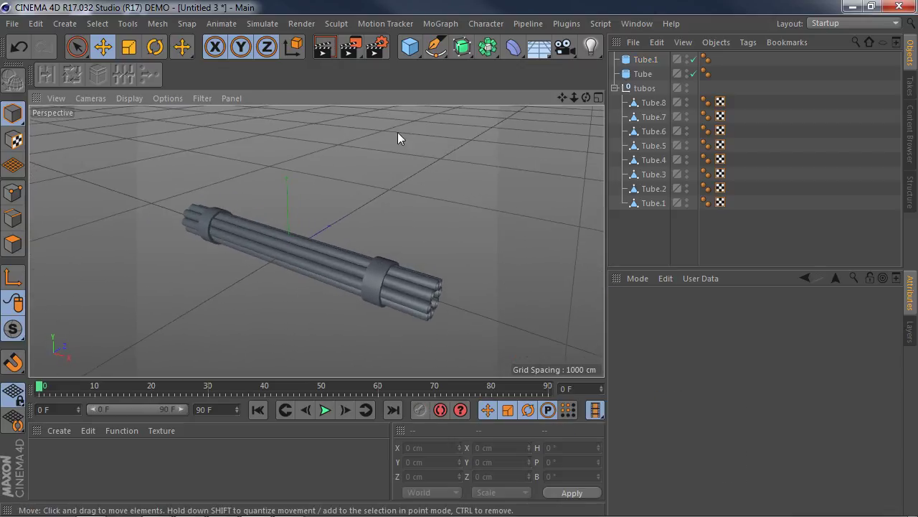
pyautogui.click(326, 44)
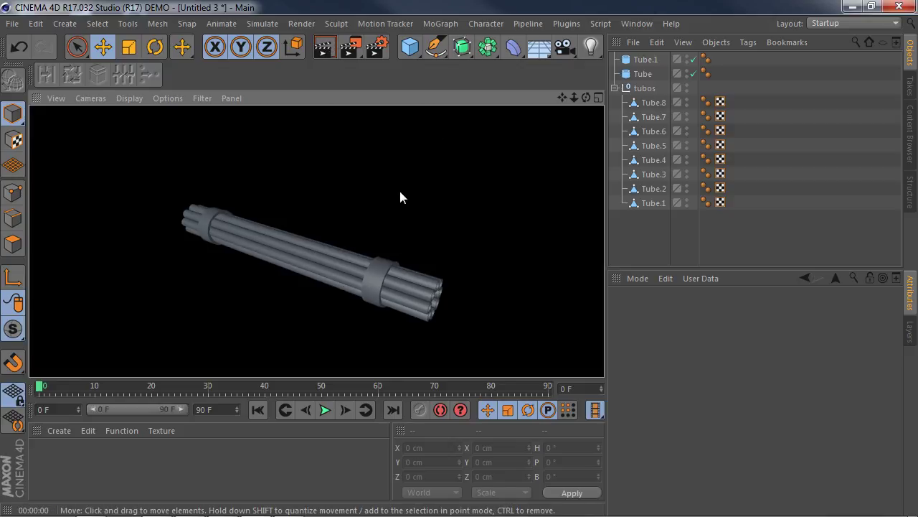